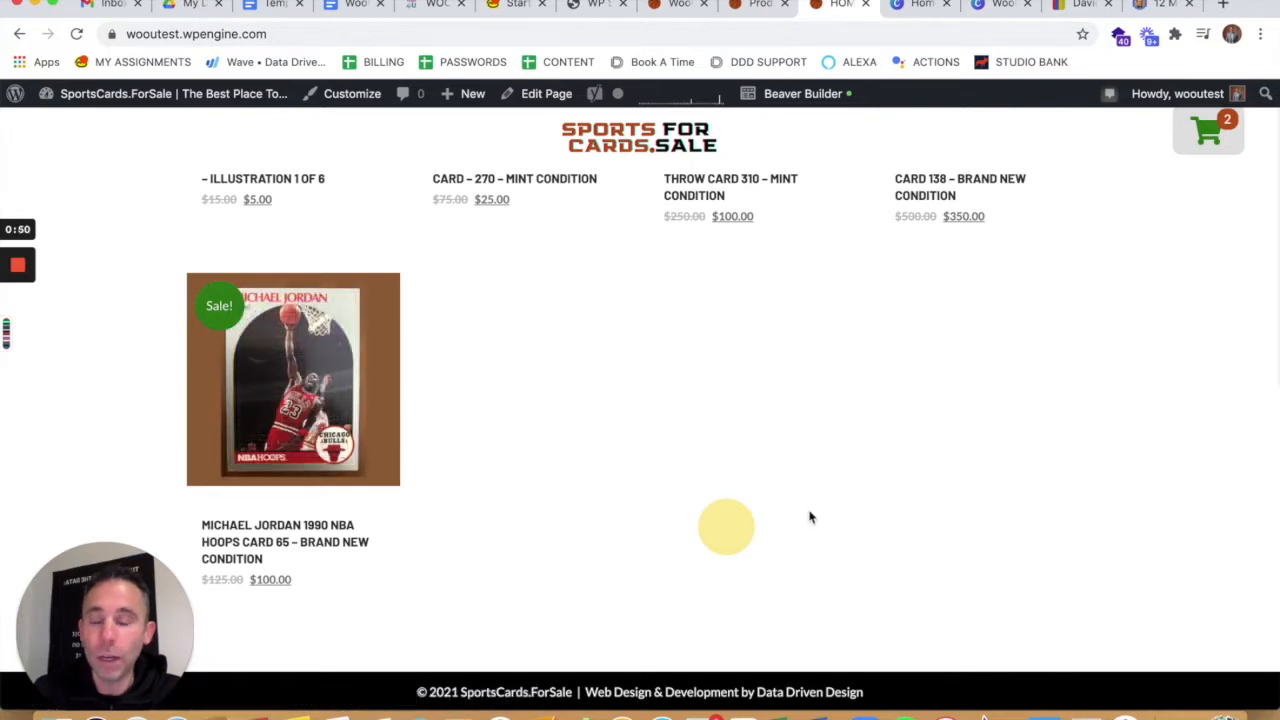
- Review the sports card listings on the storefront home page, including their titles, prices and alternate card images
{"action": "scroll", "coordinate": [737, 430], "scroll_direction": "up", "scroll_amount": 1}
{"action": "scroll", "coordinate": [737, 430], "scroll_direction": "up", "scroll_amount": 5}
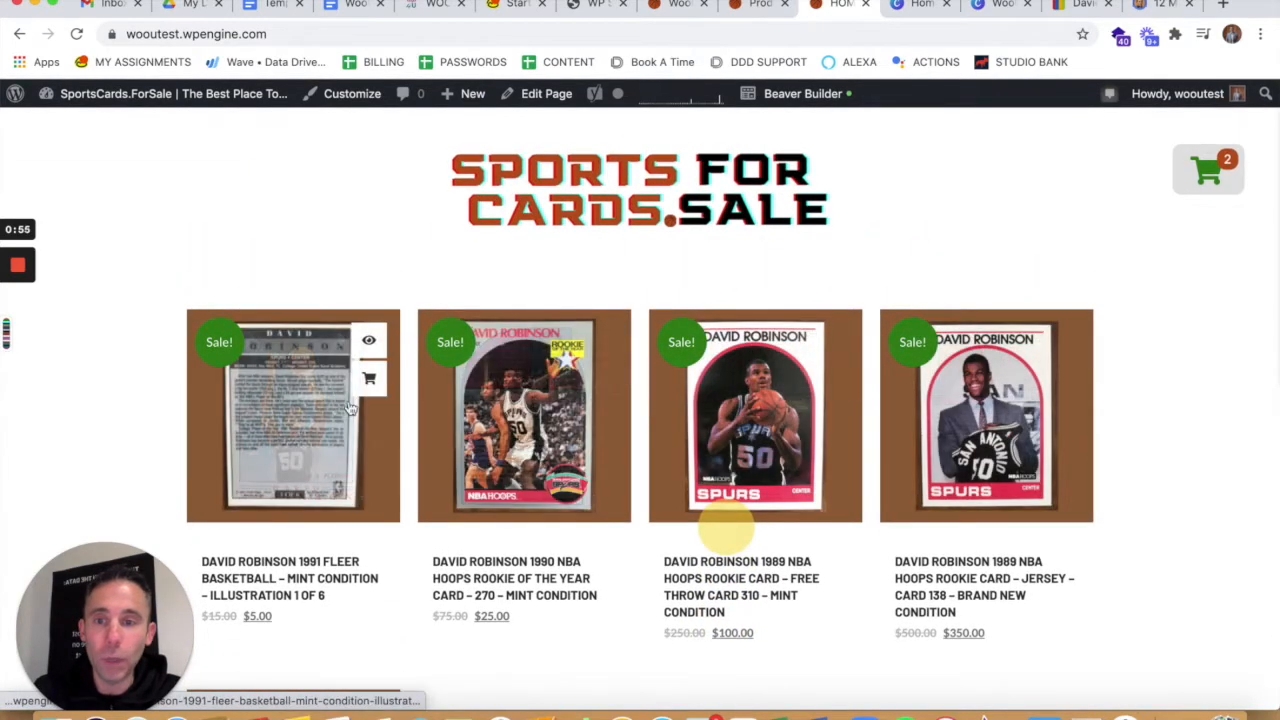
{"action": "scroll", "coordinate": [1140, 477], "scroll_direction": "down", "scroll_amount": 3}
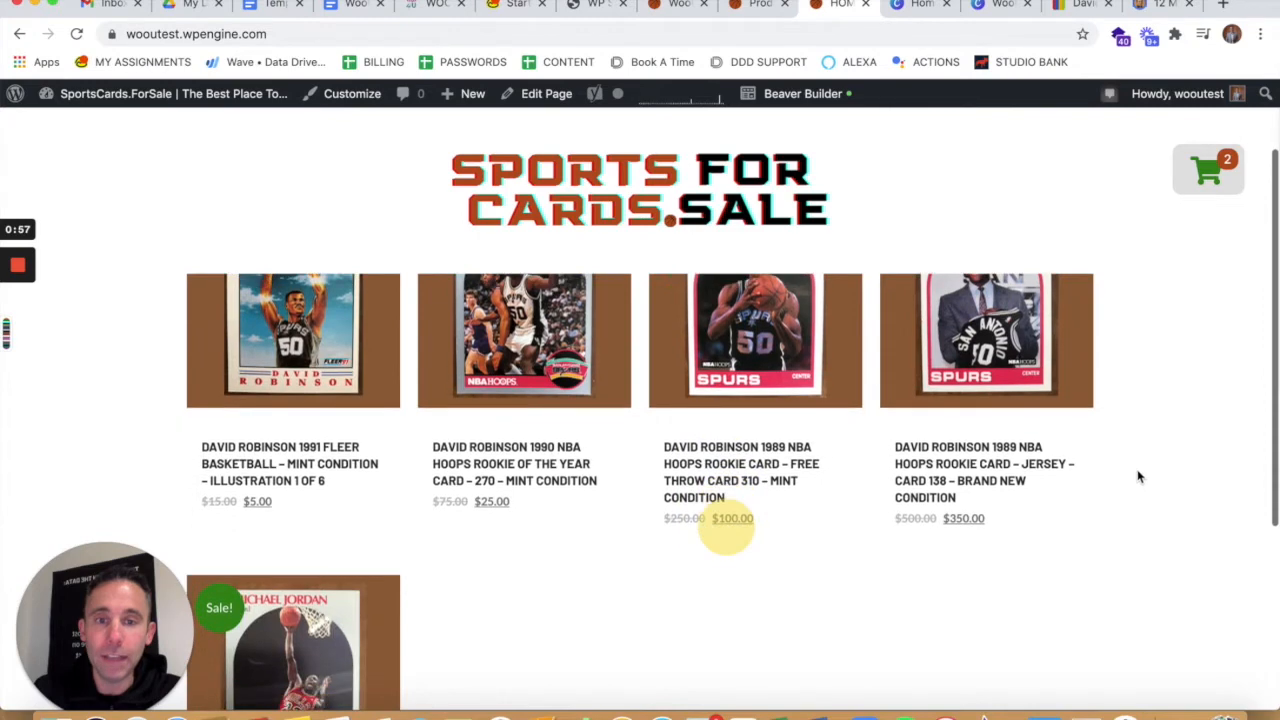
{"action": "scroll", "coordinate": [1138, 477], "scroll_direction": "down", "scroll_amount": 4}
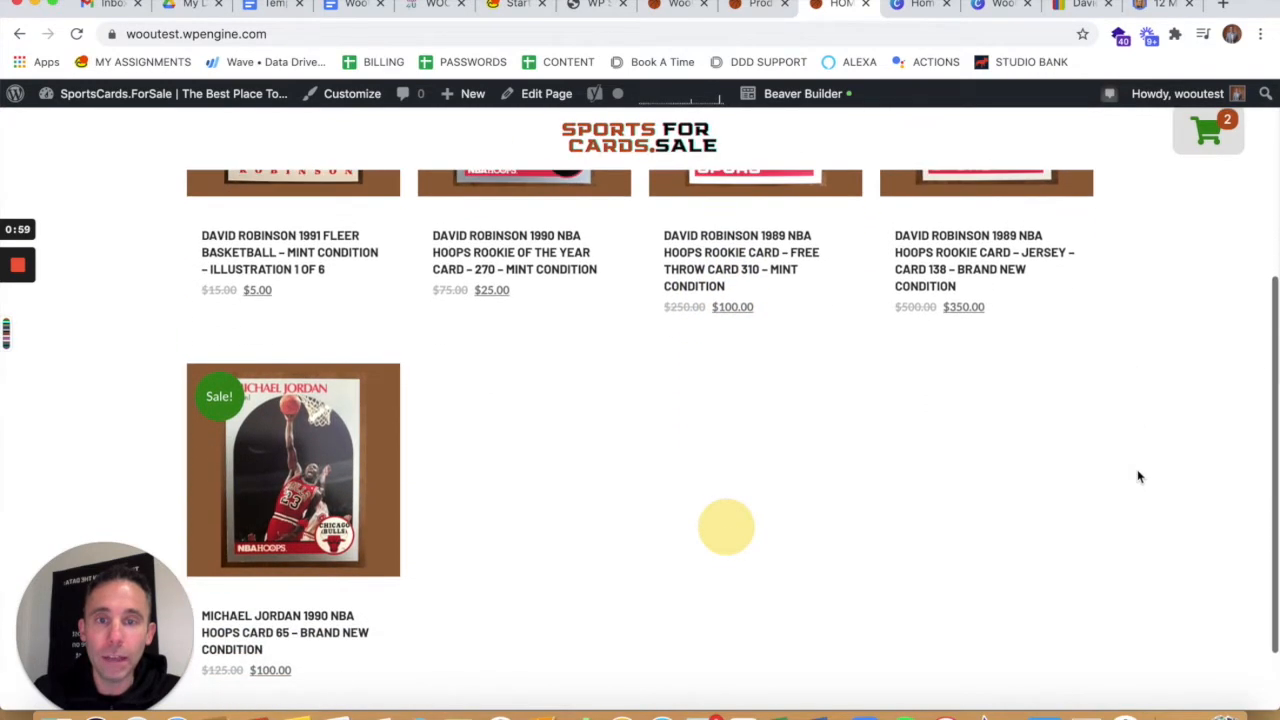
{"action": "scroll", "coordinate": [1138, 477], "scroll_direction": "down", "scroll_amount": 1}
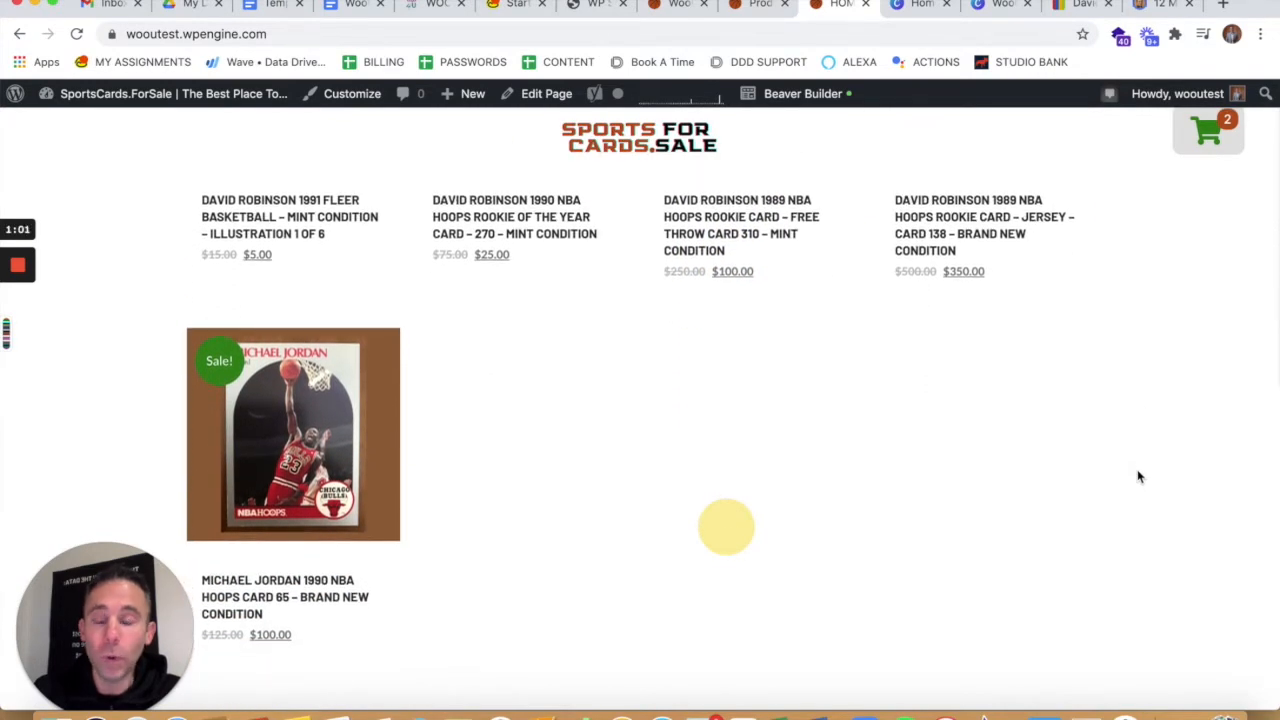
{"action": "scroll", "coordinate": [1138, 477], "scroll_direction": "up", "scroll_amount": 5}
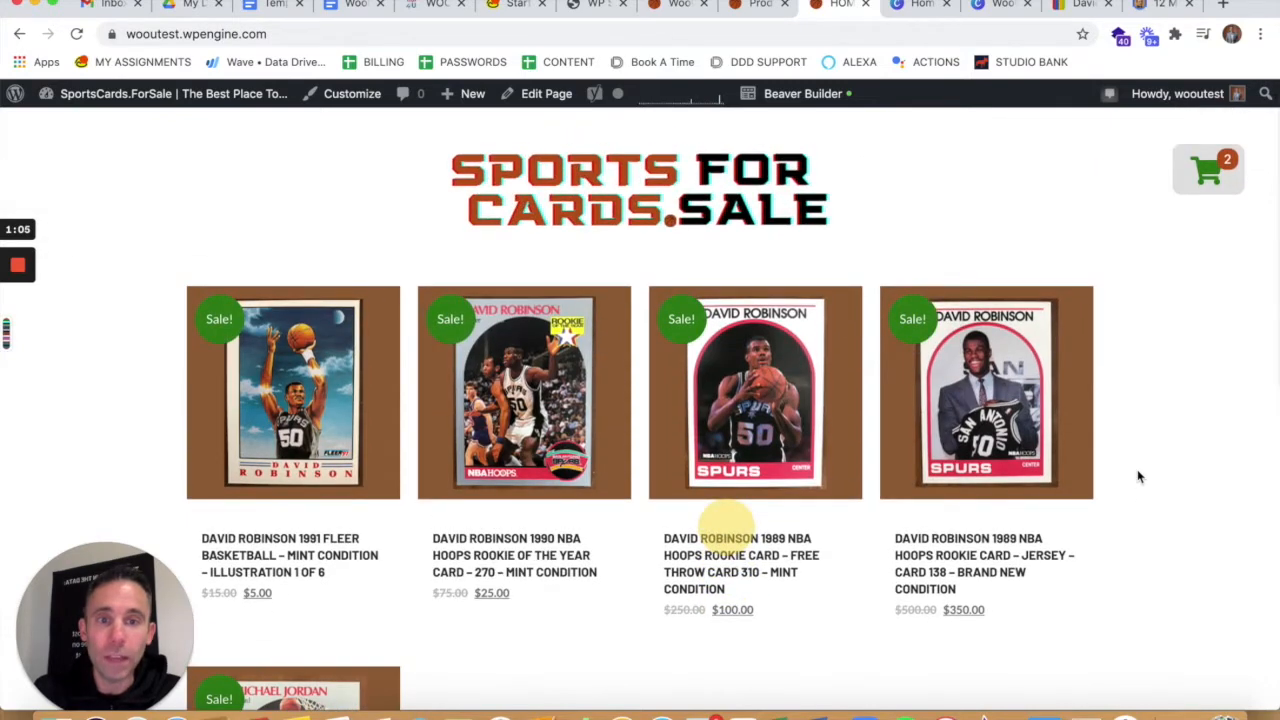
{"action": "scroll", "coordinate": [1133, 475], "scroll_direction": "up", "scroll_amount": 1}
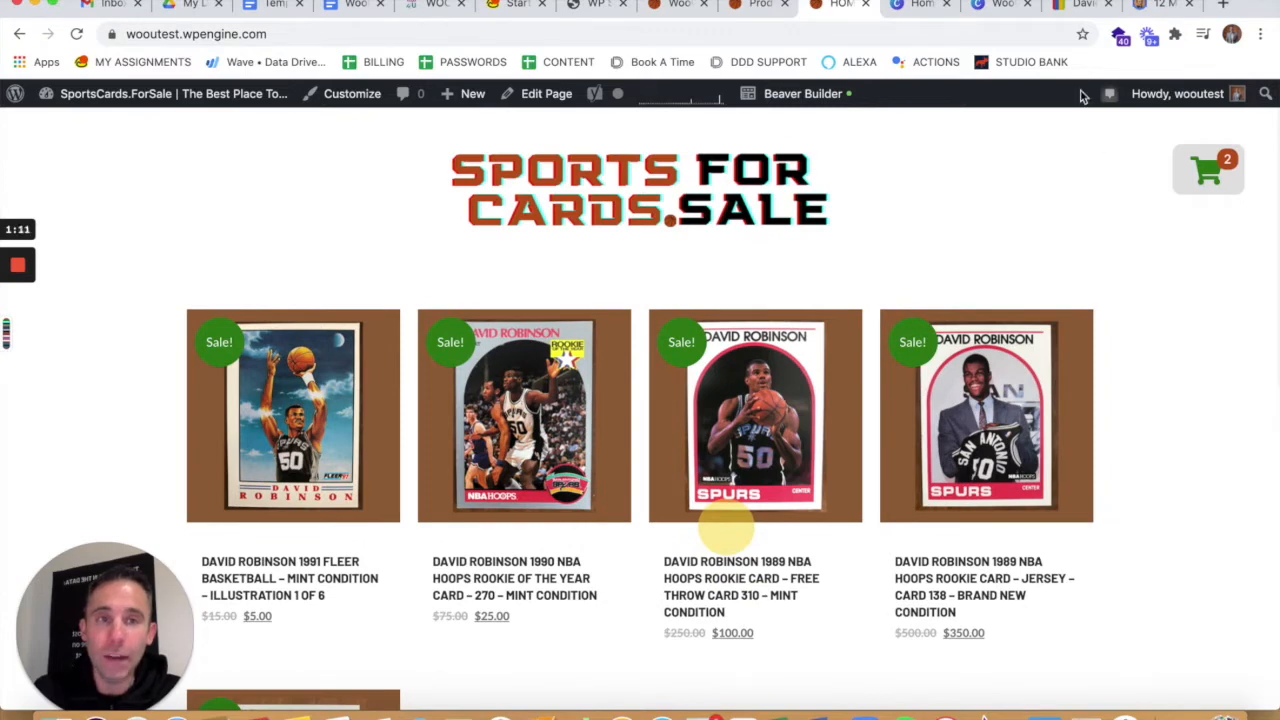
{"action": "scroll", "coordinate": [1130, 367], "scroll_direction": "down", "scroll_amount": 2}
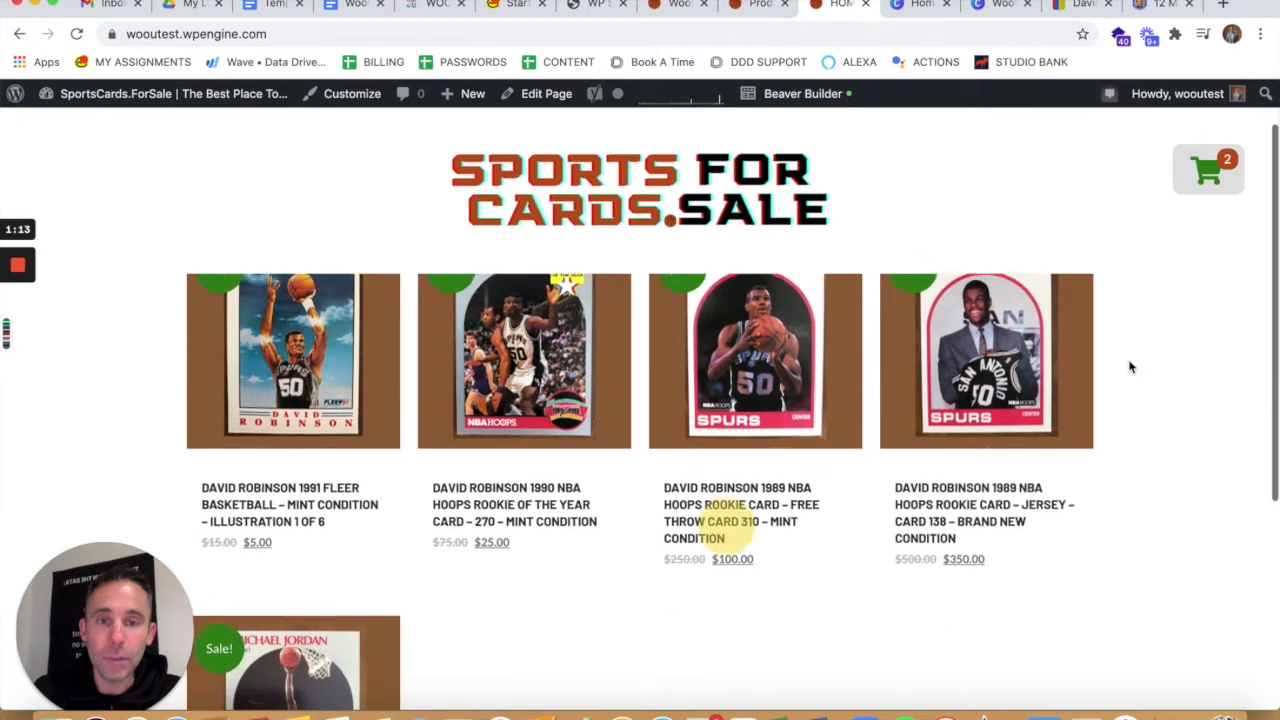
{"action": "scroll", "coordinate": [1130, 367], "scroll_direction": "down", "scroll_amount": 5}
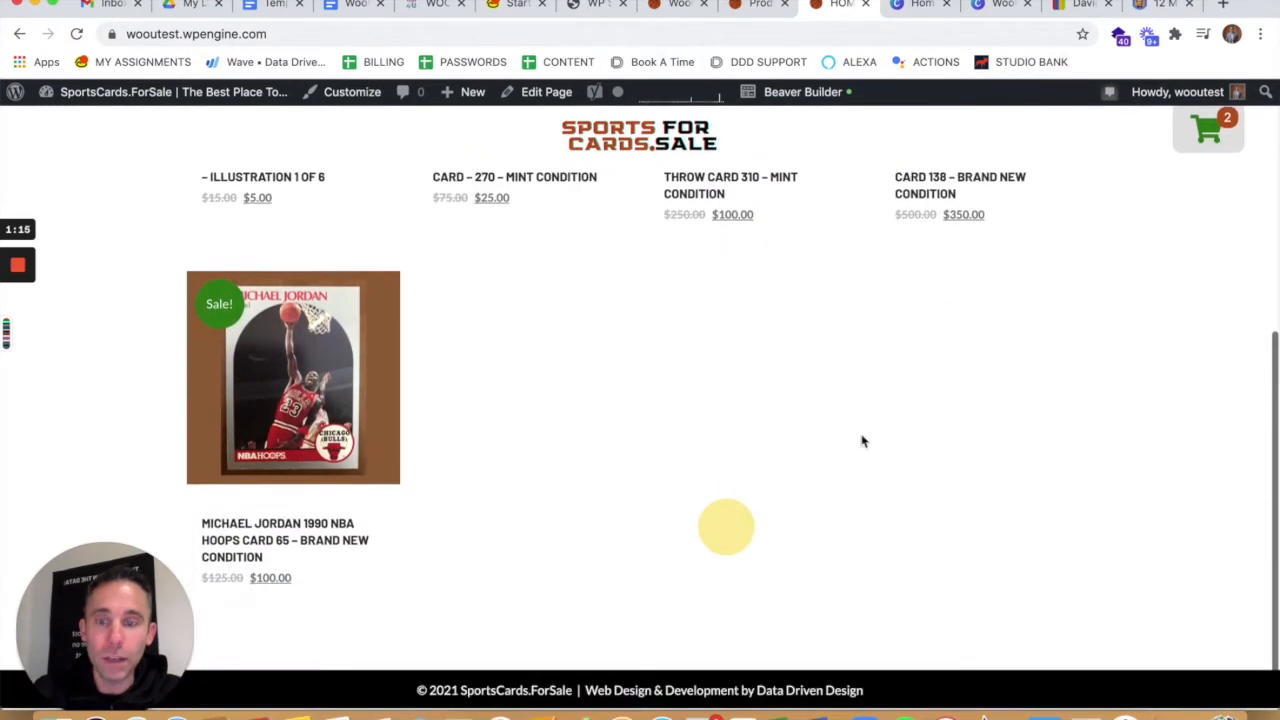
{"action": "mouse_move", "coordinate": [260, 529]}
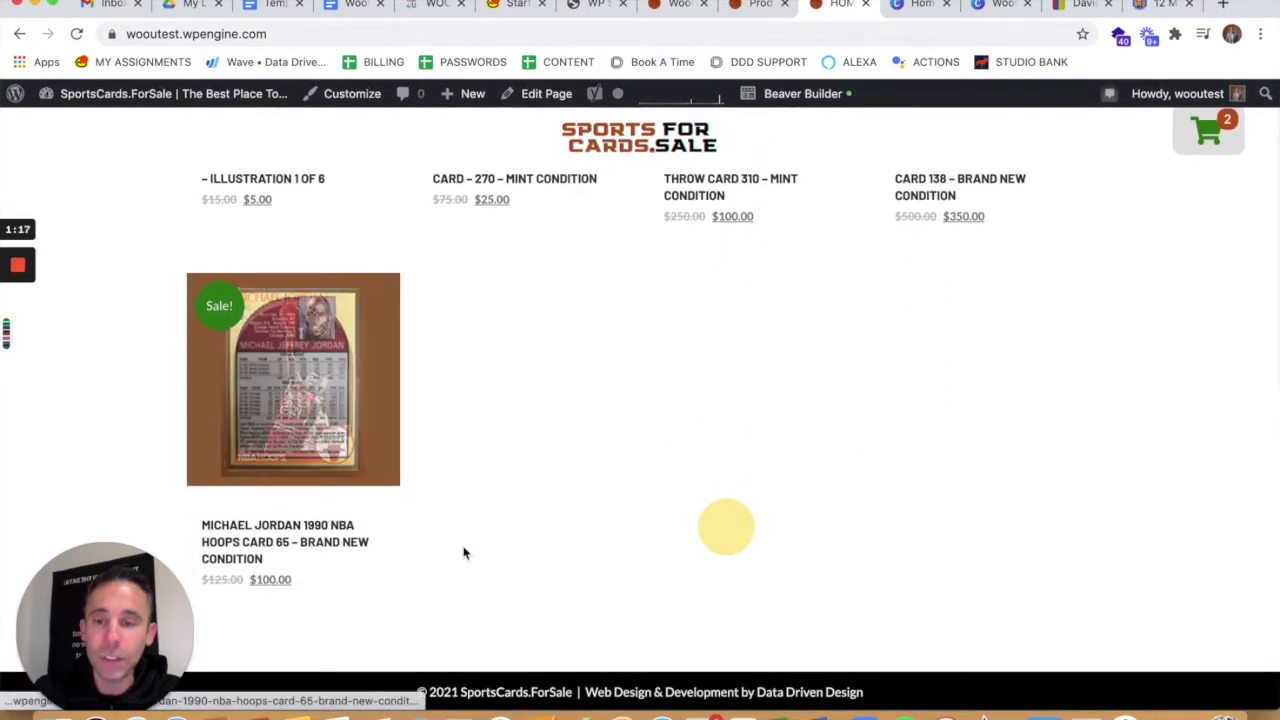
{"action": "scroll", "coordinate": [446, 541], "scroll_direction": "up", "scroll_amount": 2}
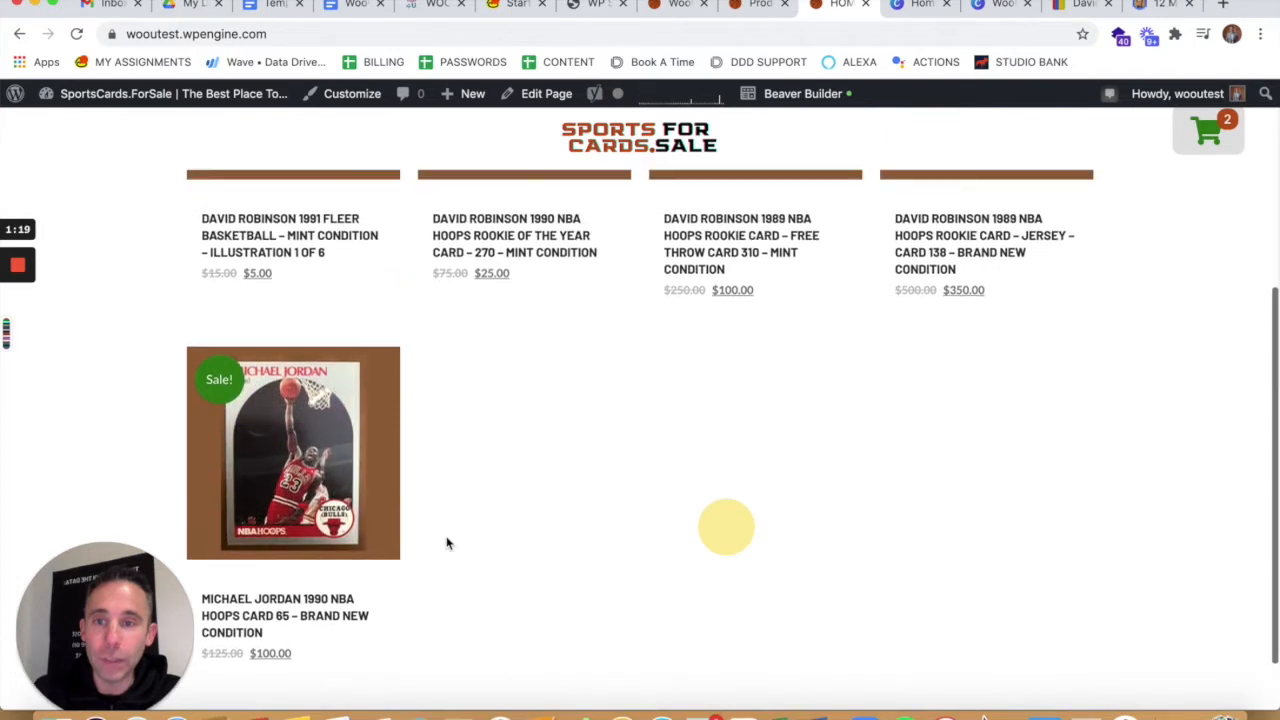
{"action": "scroll", "coordinate": [447, 543], "scroll_direction": "down", "scroll_amount": 1}
{"action": "mouse_move", "coordinate": [320, 563]}
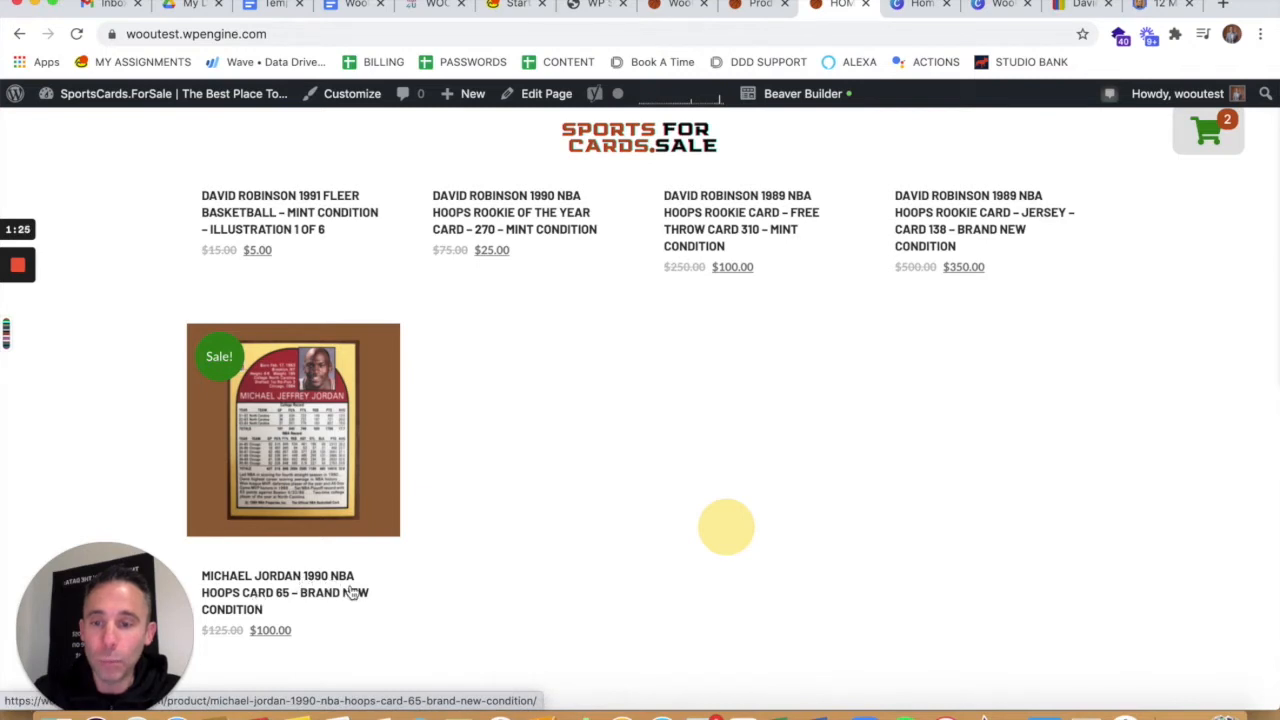
{"action": "mouse_move", "coordinate": [309, 531]}
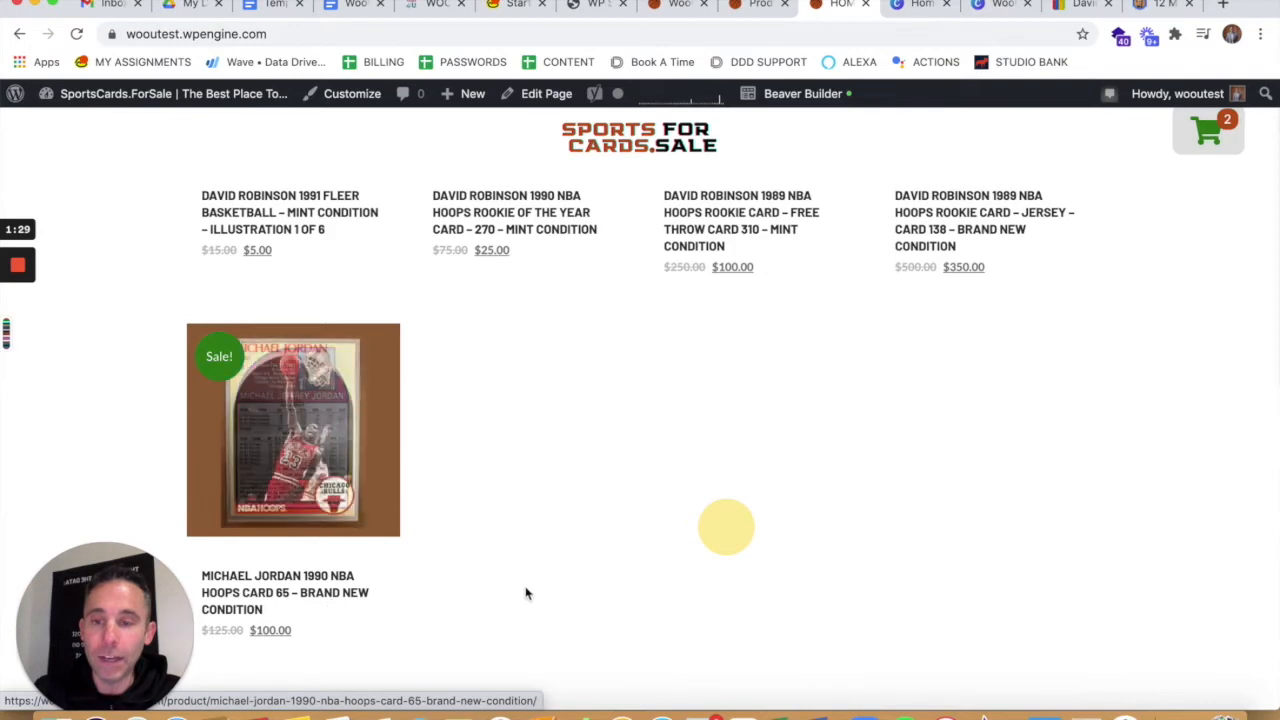
{"action": "scroll", "coordinate": [526, 594], "scroll_direction": "up", "scroll_amount": 5}
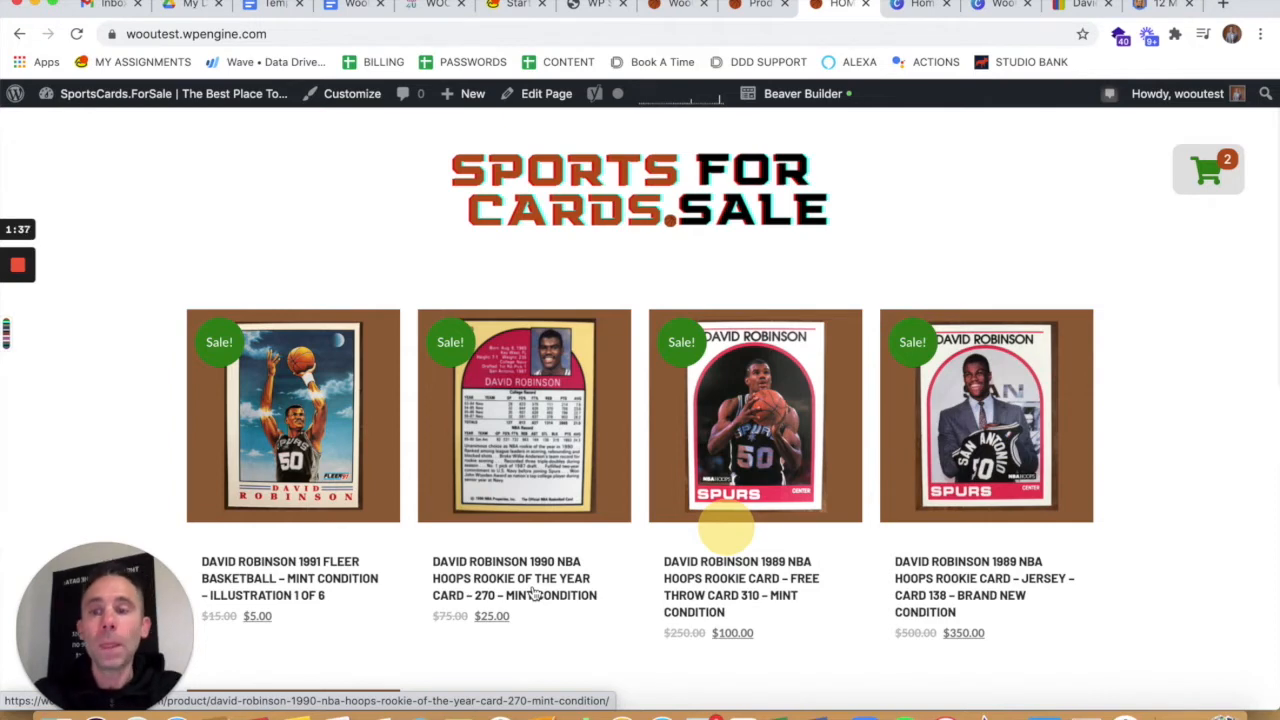
{"action": "mouse_move", "coordinate": [675, 336]}
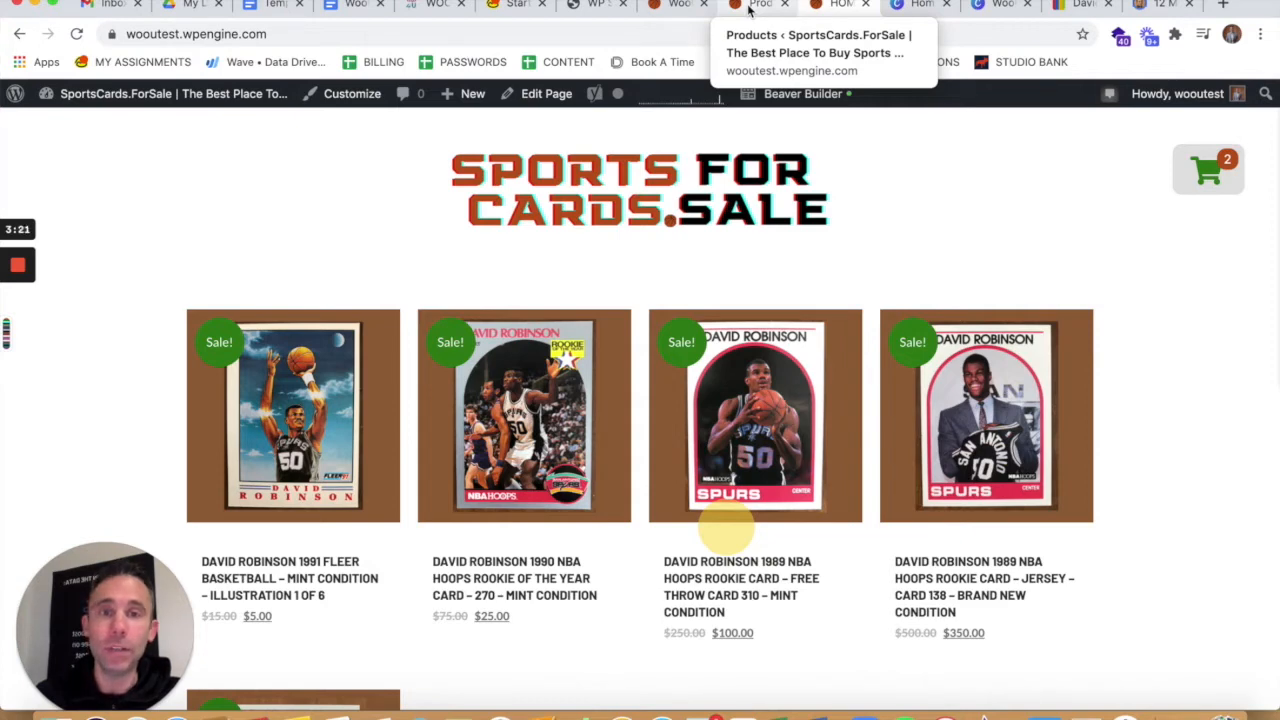
- Switch to the 800 x 800 WooCommerce product image design in Canva and open IMG_3979.HEIC from the 2021 Sports Cards folder in Finder
{"action": "left_click", "coordinate": [988, 8]}
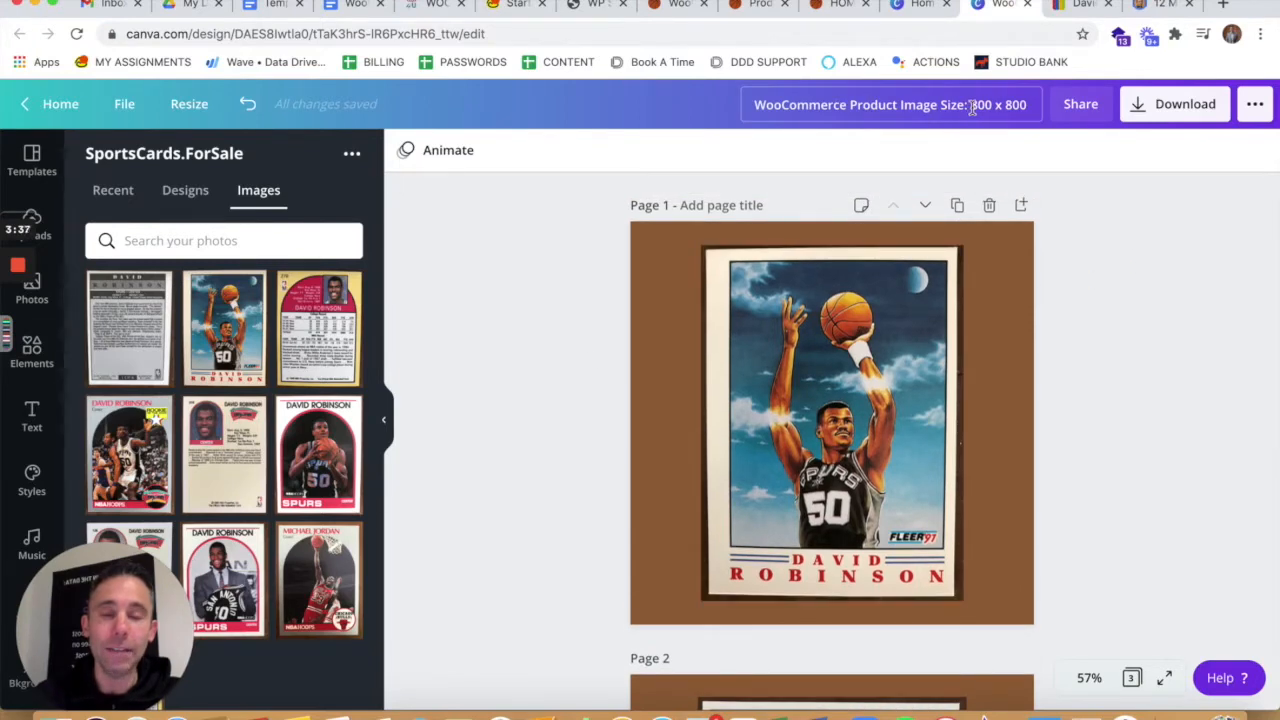
{"action": "left_click", "coordinate": [1081, 359]}
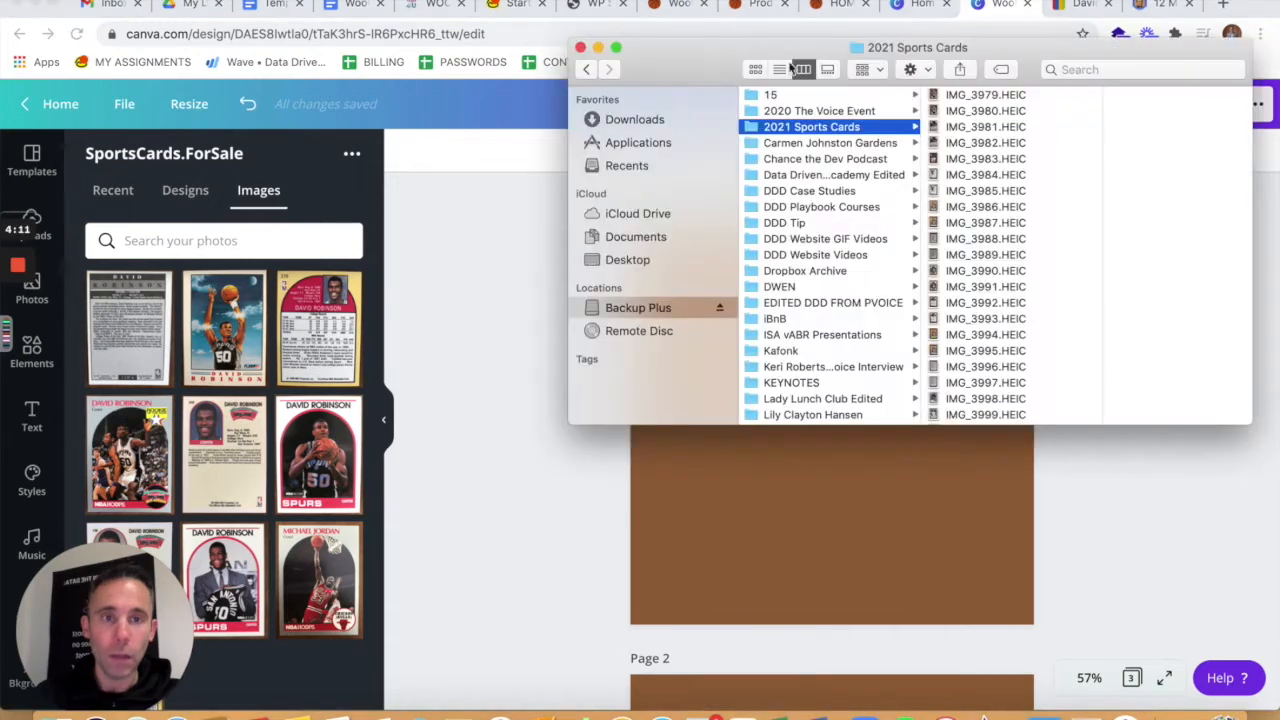
{"action": "left_click_drag", "start_coordinate": [673, 63], "coordinate": [430, 62]}
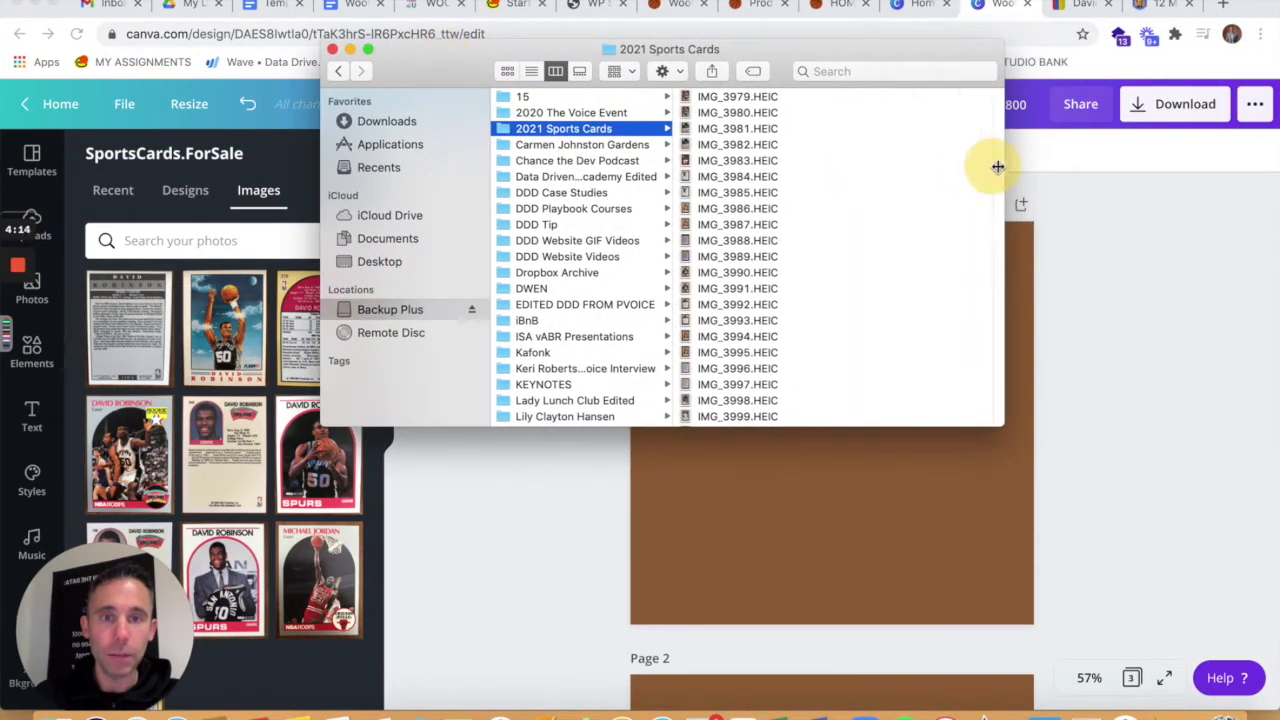
{"action": "left_click_drag", "start_coordinate": [993, 167], "coordinate": [1042, 166]}
{"action": "left_click", "coordinate": [729, 100]}
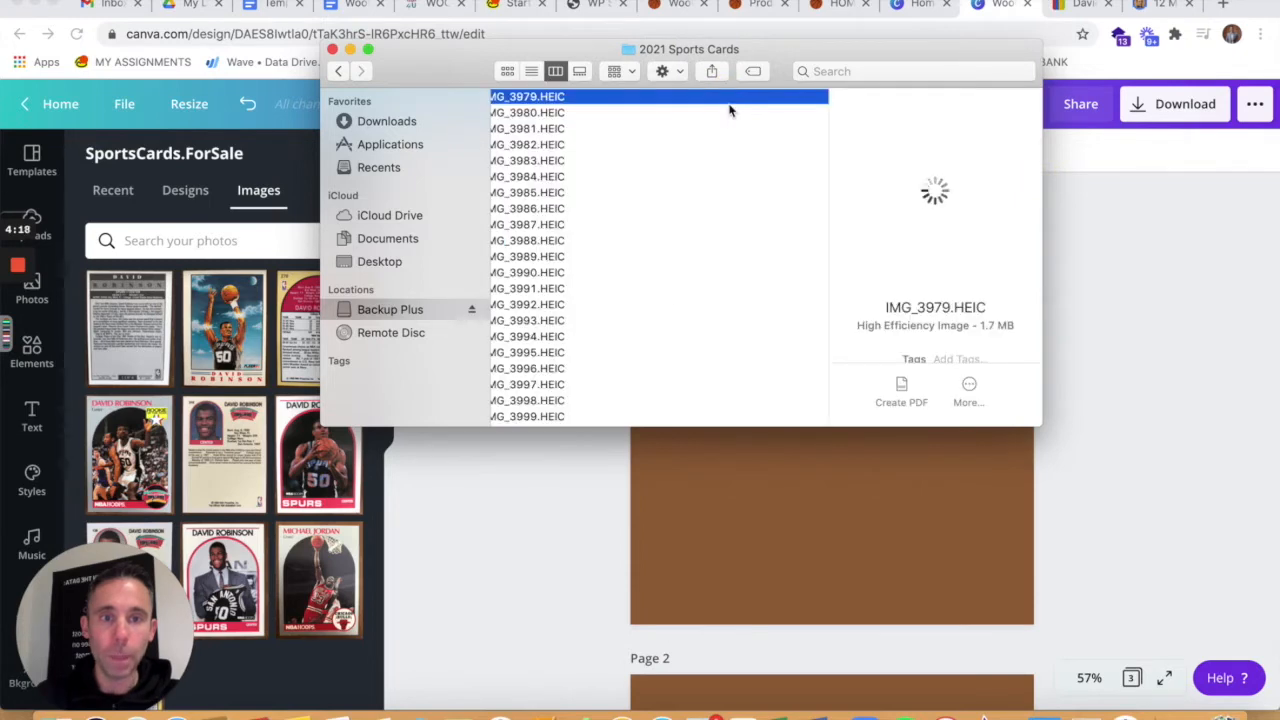
{"action": "double_click", "coordinate": [523, 102]}
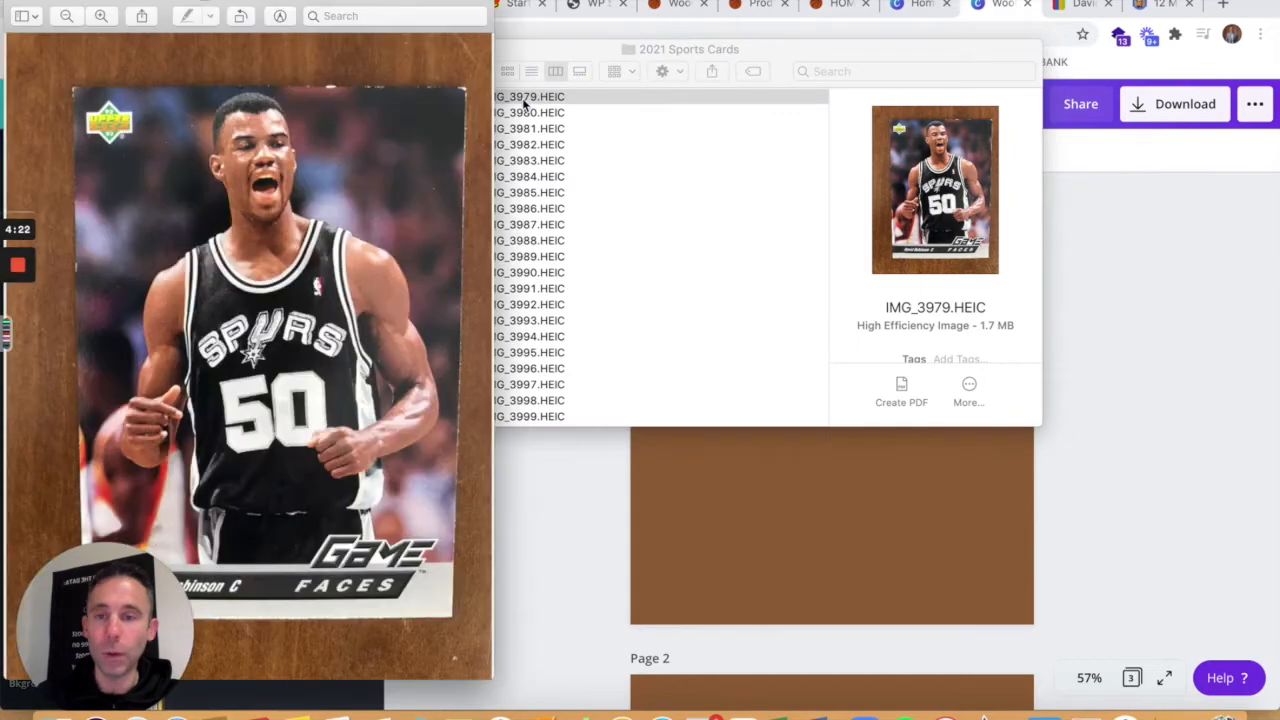
- Capture a screenshot of the David Robinson Game Faces card front, about 462 x 624 pixels with a thin border, and close the photo
{"action": "left_click_drag", "start_coordinate": [350, 10], "coordinate": [754, 6]}
{"action": "left_click_drag", "start_coordinate": [466, 74], "coordinate": [877, 631]}
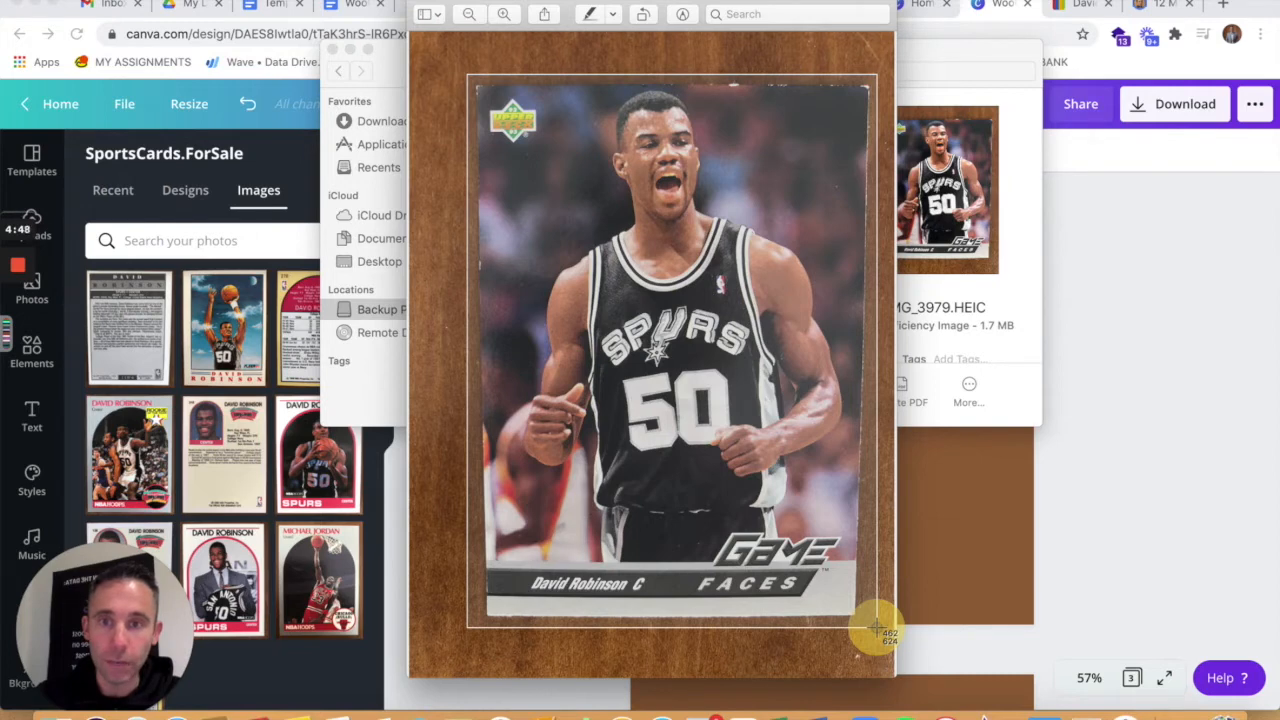
{"action": "left_click_drag", "start_coordinate": [876, 626], "coordinate": [876, 626]}
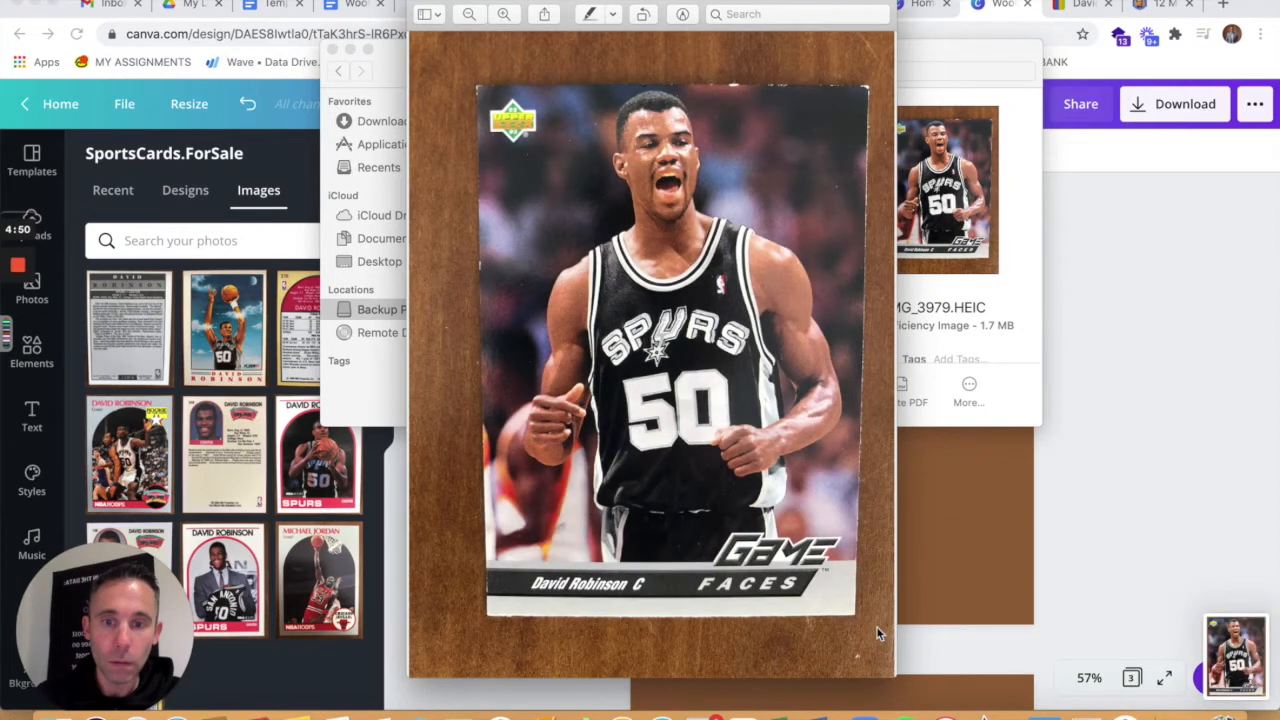
{"action": "left_click", "coordinate": [424, 5]}
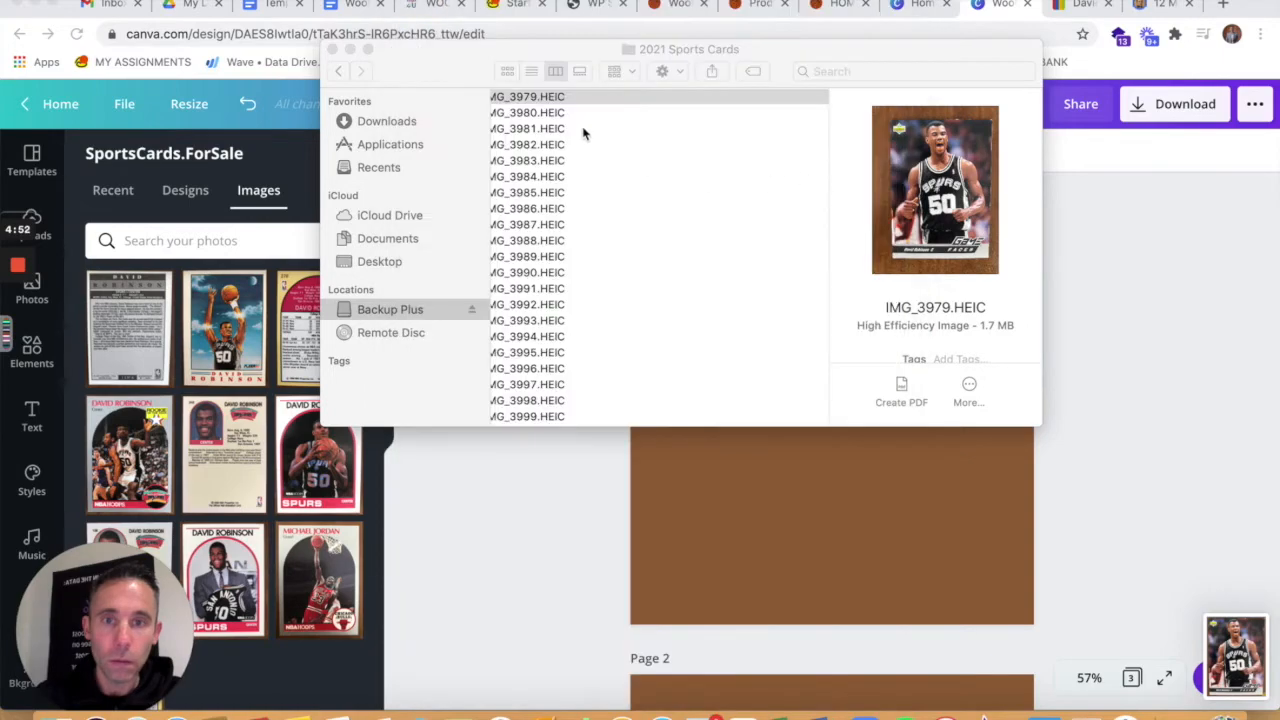
- Open IMG_3981.HEIC and capture a screenshot of the Game Faces card back, about 487 x 654 pixels with a thin border
{"action": "left_click", "coordinate": [540, 113]}
{"action": "left_click", "coordinate": [540, 113]}
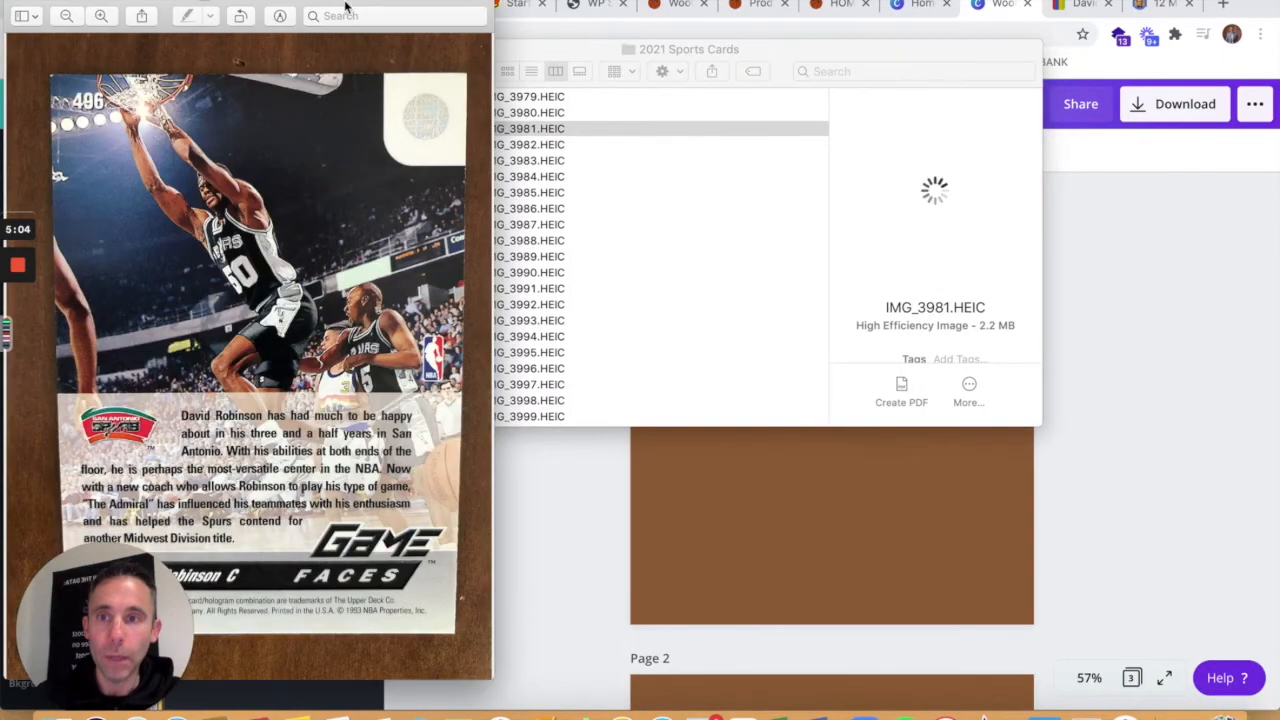
{"action": "left_click_drag", "start_coordinate": [350, 12], "coordinate": [763, 10]}
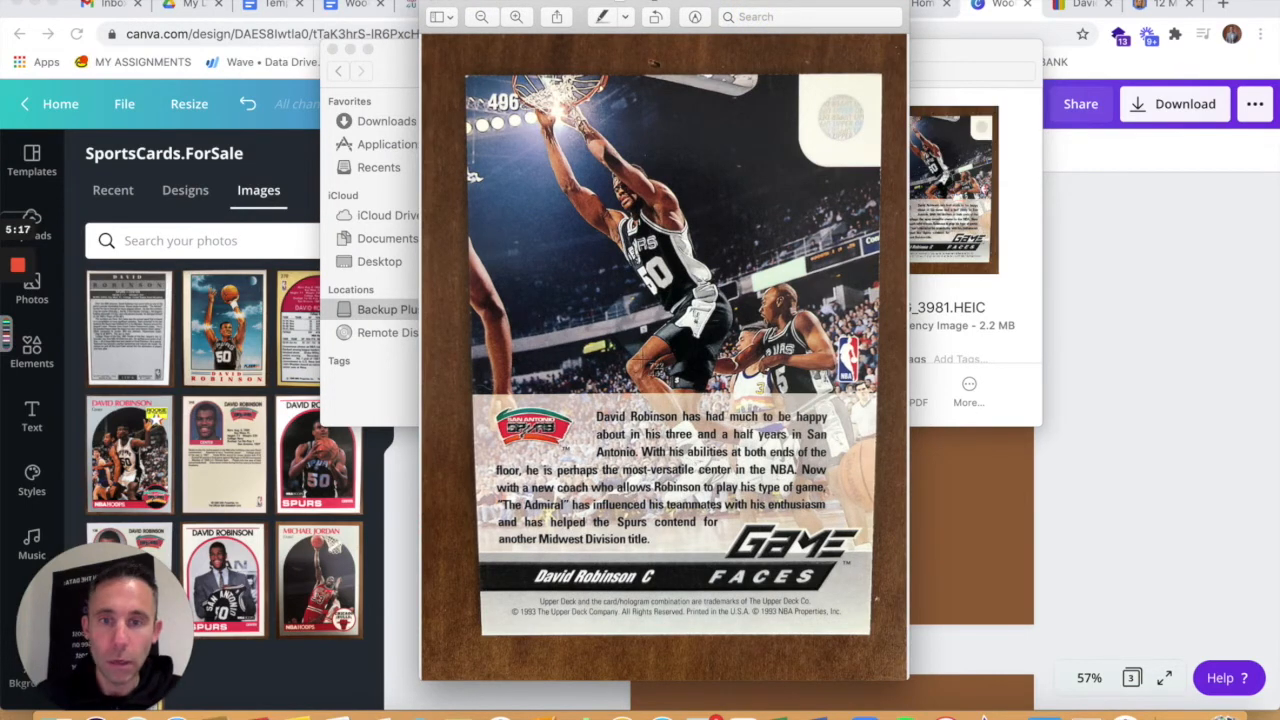
{"action": "left_click_drag", "start_coordinate": [456, 70], "coordinate": [888, 648]}
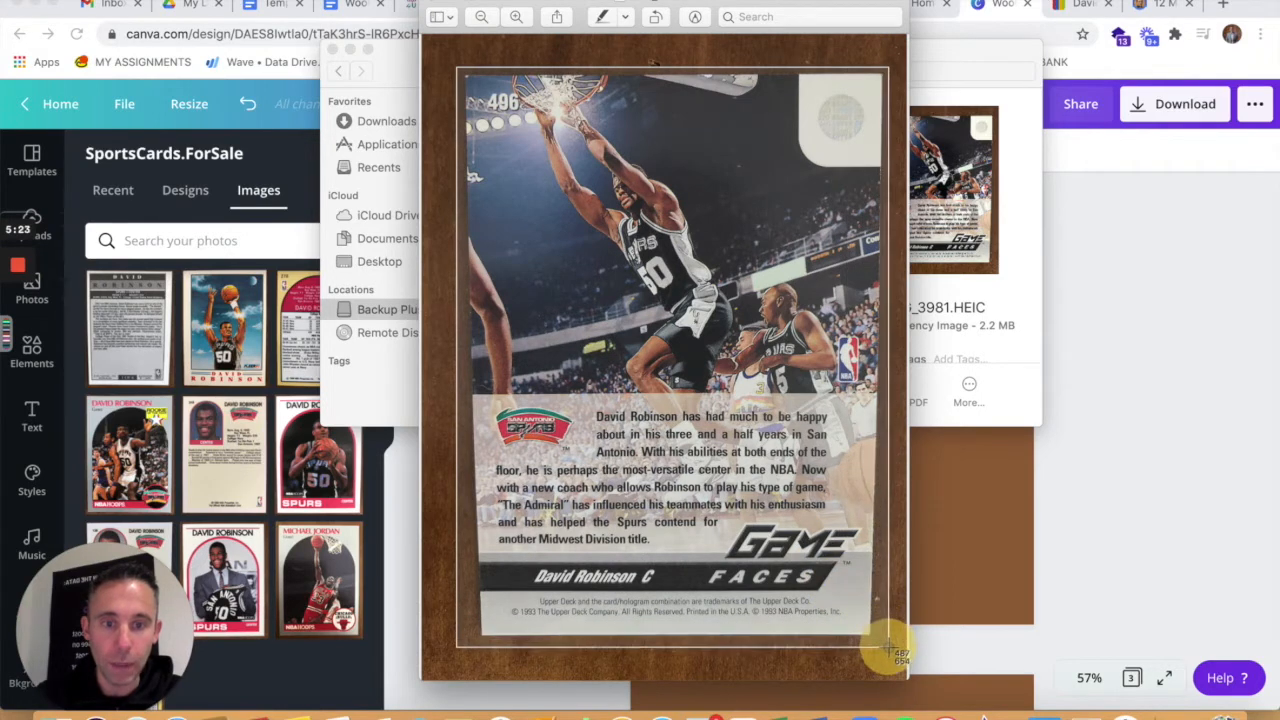
{"action": "left_click_drag", "start_coordinate": [888, 648], "coordinate": [888, 645]}
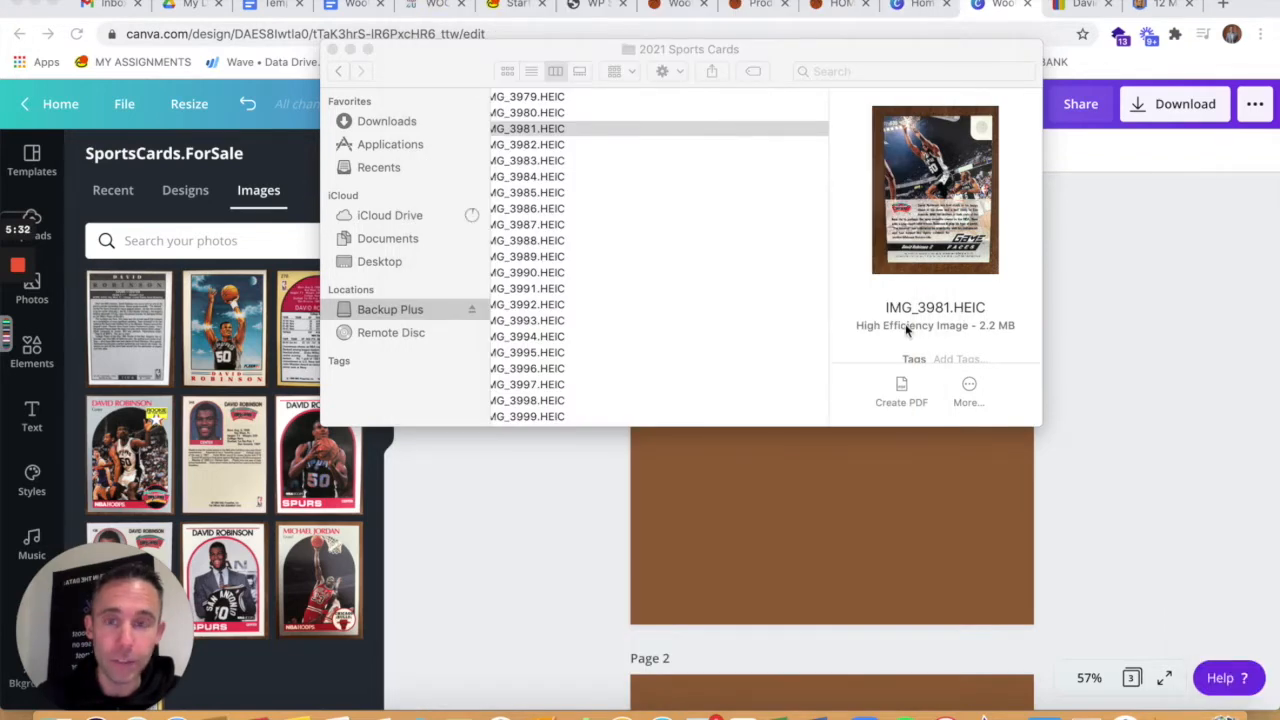
- Upload the 1.34.30 PM screenshot of the card front from the Desktop folder to the SportsCards.ForSale images in Canva
{"action": "left_click", "coordinate": [1090, 347]}
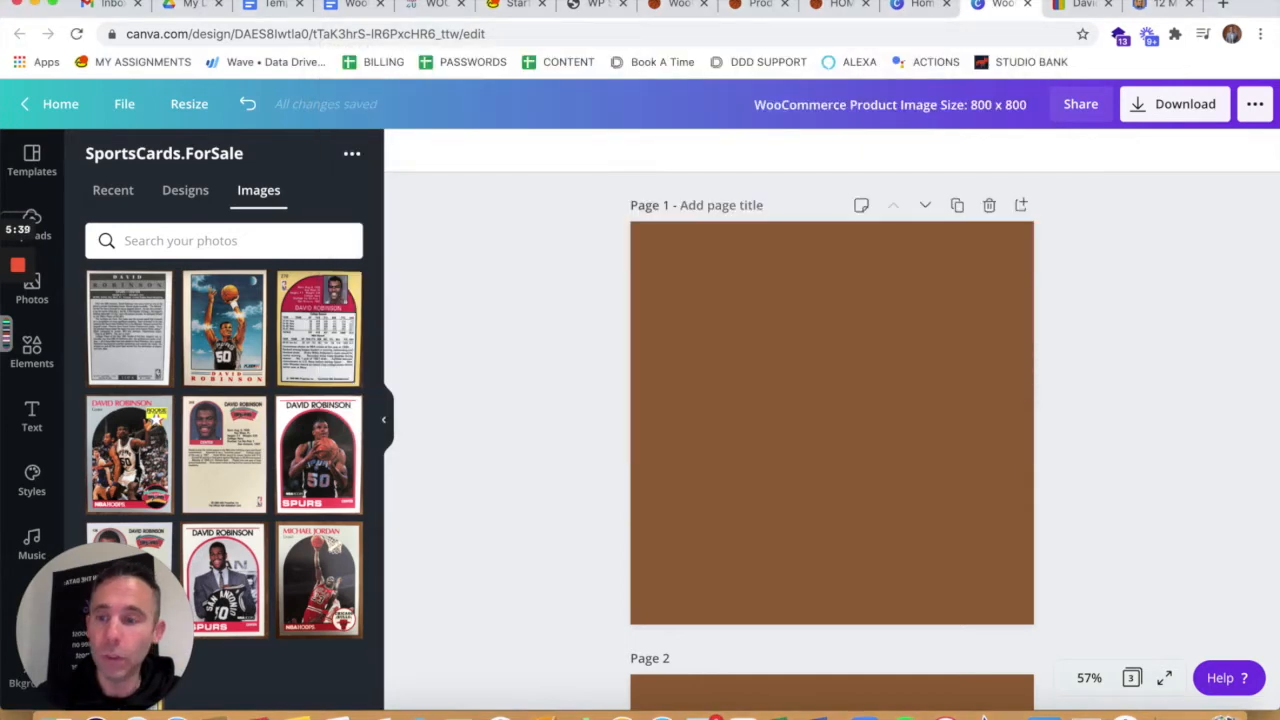
{"action": "left_click", "coordinate": [60, 717]}
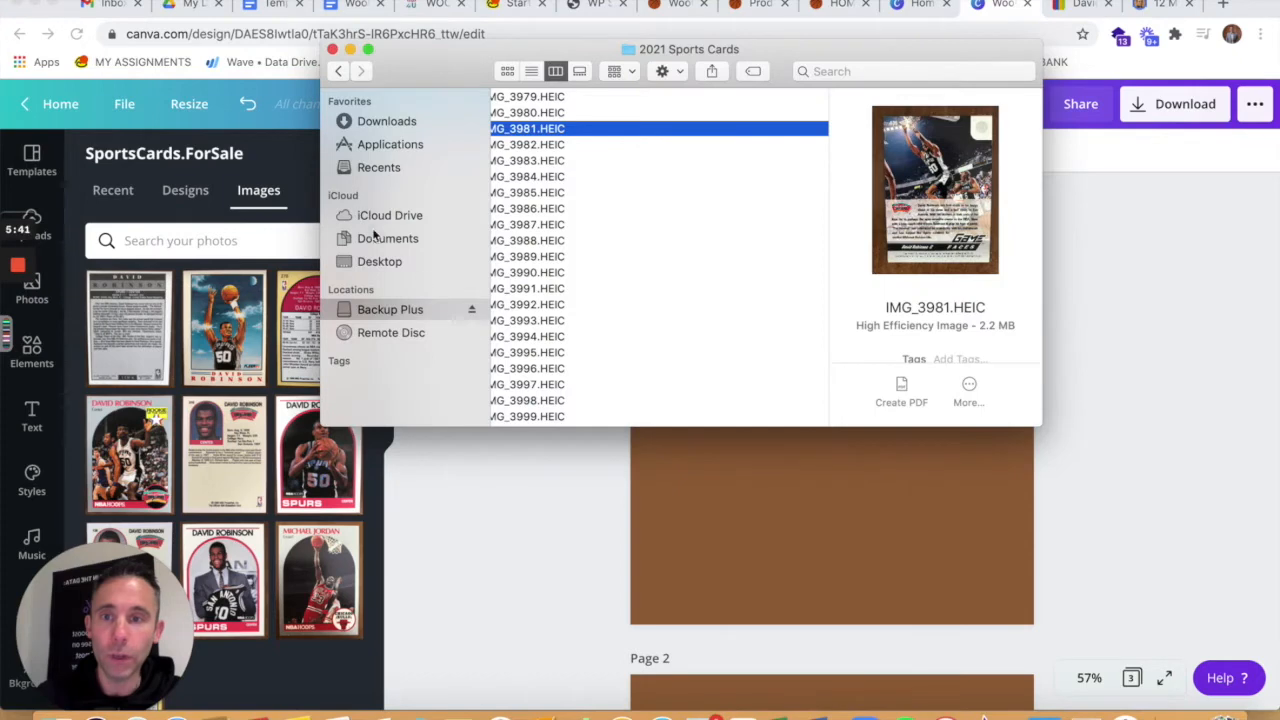
{"action": "left_click", "coordinate": [382, 263]}
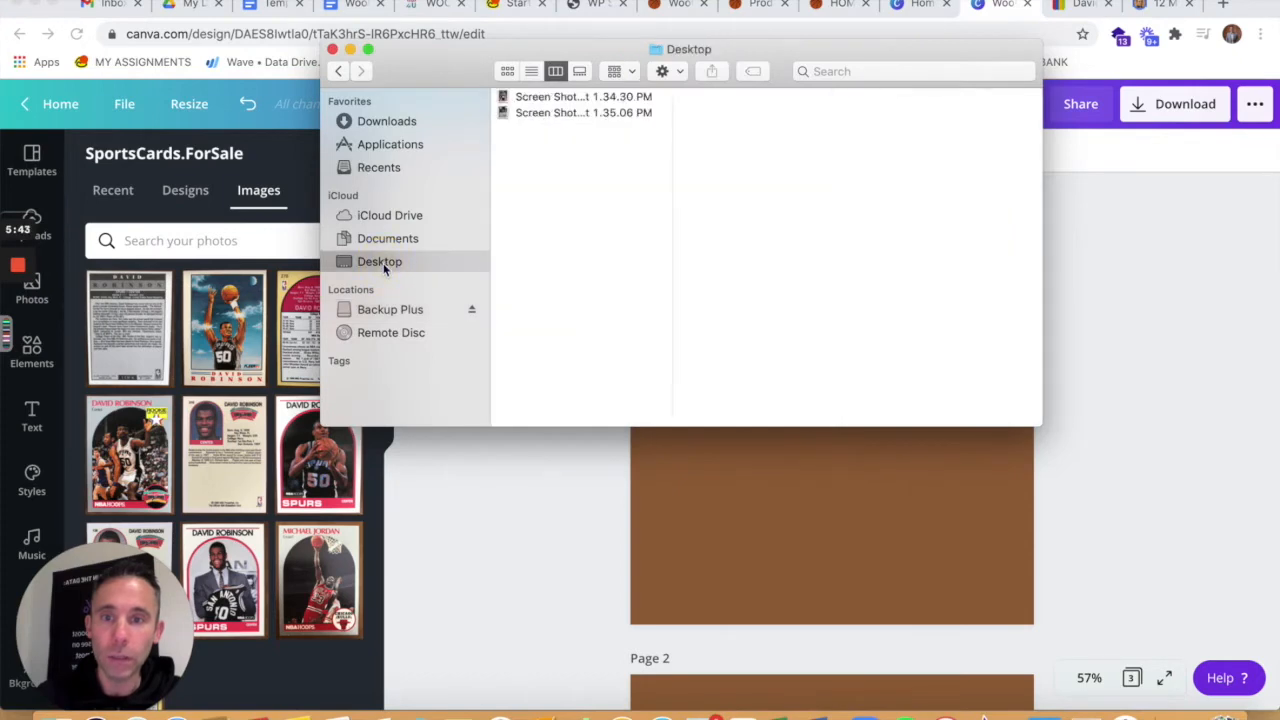
{"action": "left_click", "coordinate": [527, 100]}
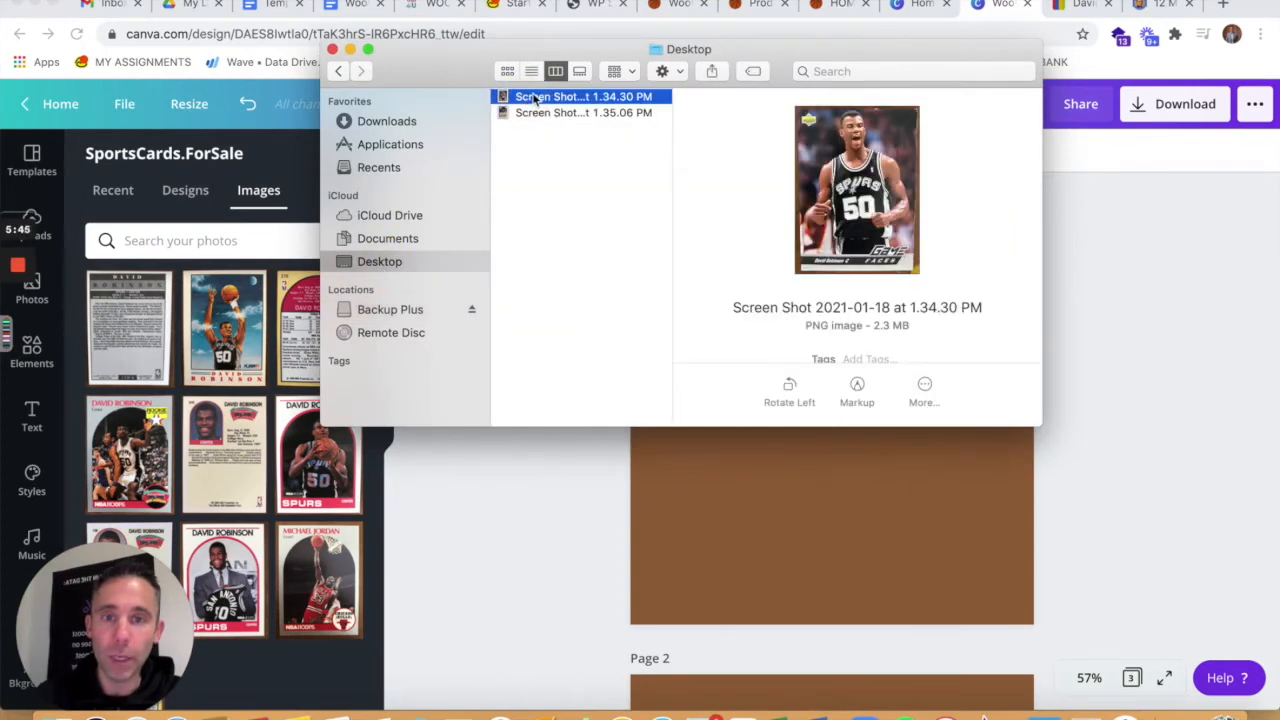
{"action": "left_click_drag", "start_coordinate": [535, 97], "coordinate": [203, 300]}
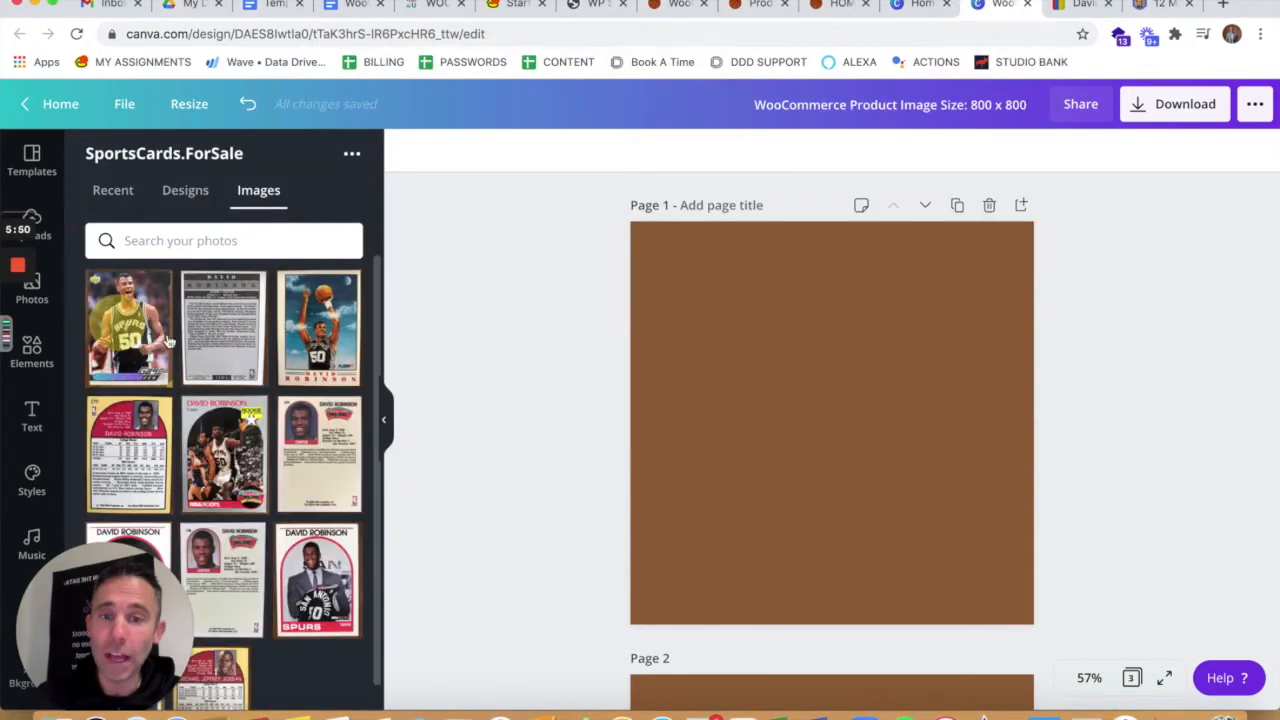
- Place the uploaded card front on the brown page 1, enlarge it to nearly the page height, center it and deselect it
{"action": "left_click", "coordinate": [128, 325]}
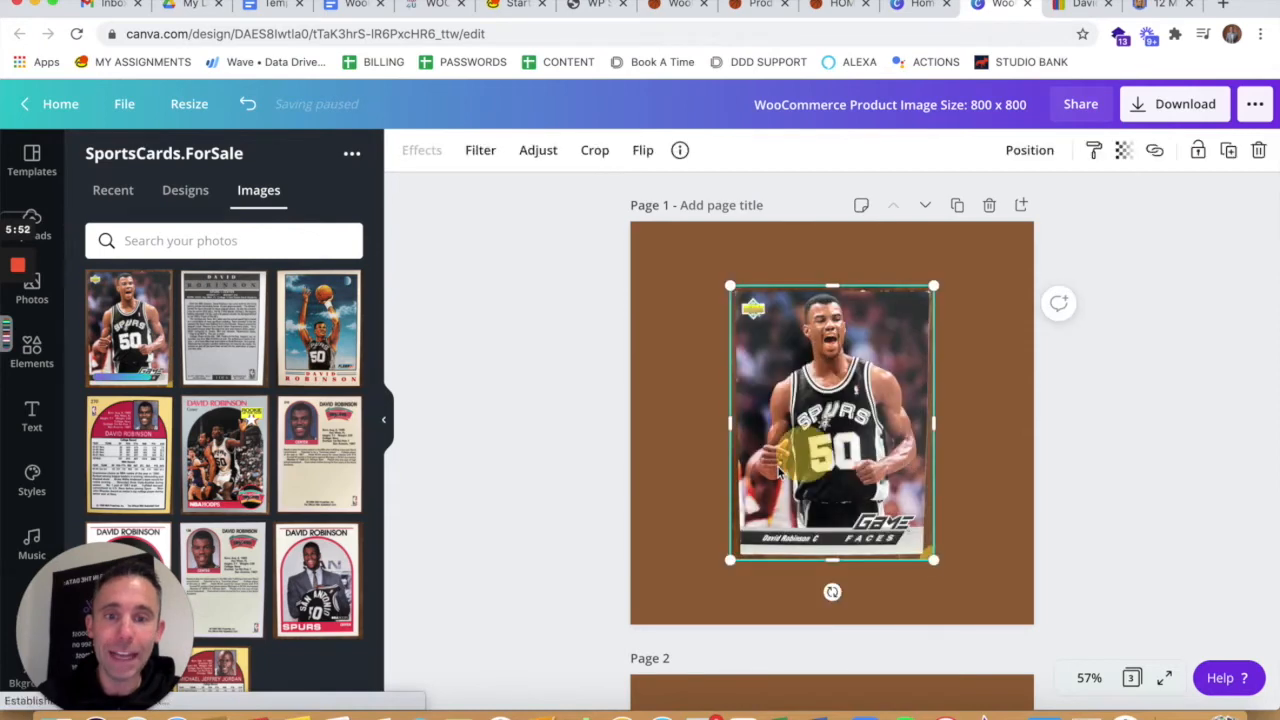
{"action": "left_click_drag", "start_coordinate": [840, 430], "coordinate": [766, 473]}
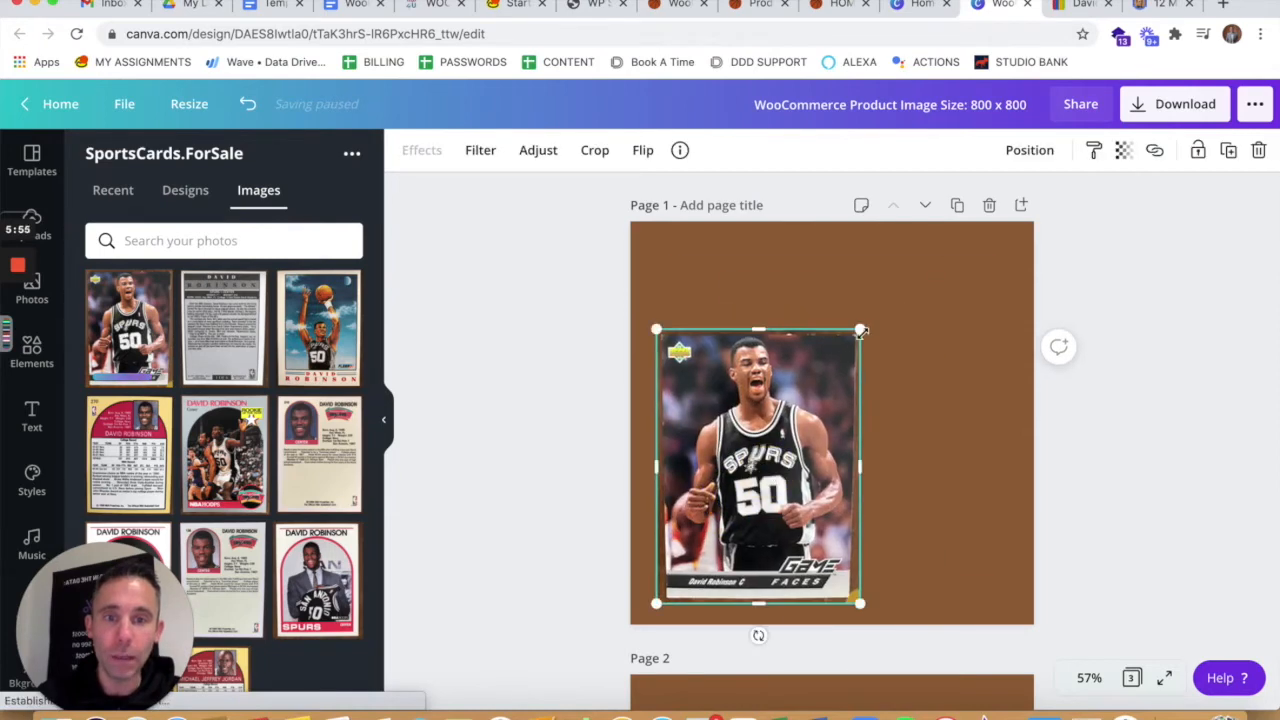
{"action": "left_click_drag", "start_coordinate": [969, 294], "coordinate": [1010, 281]}
{"action": "left_click_drag", "start_coordinate": [852, 353], "coordinate": [885, 363]}
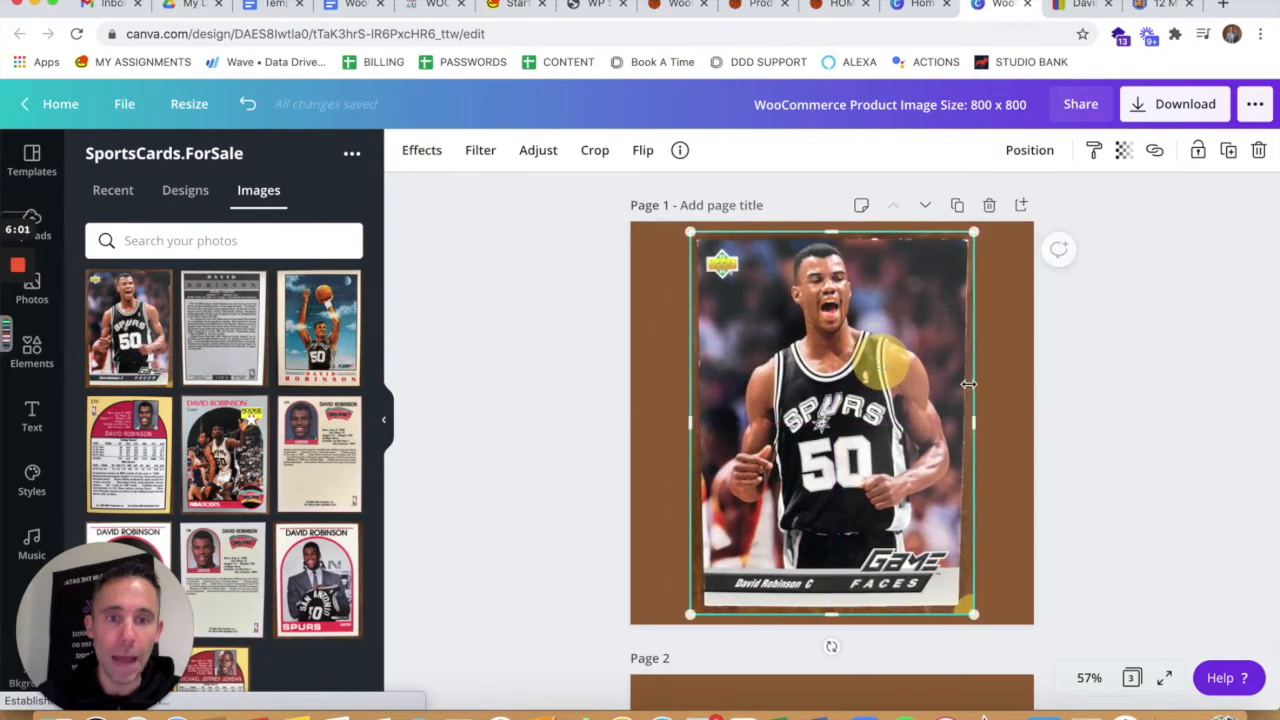
{"action": "scroll", "coordinate": [1136, 430], "scroll_direction": "down", "scroll_amount": 5}
{"action": "left_click", "coordinate": [1137, 429]}
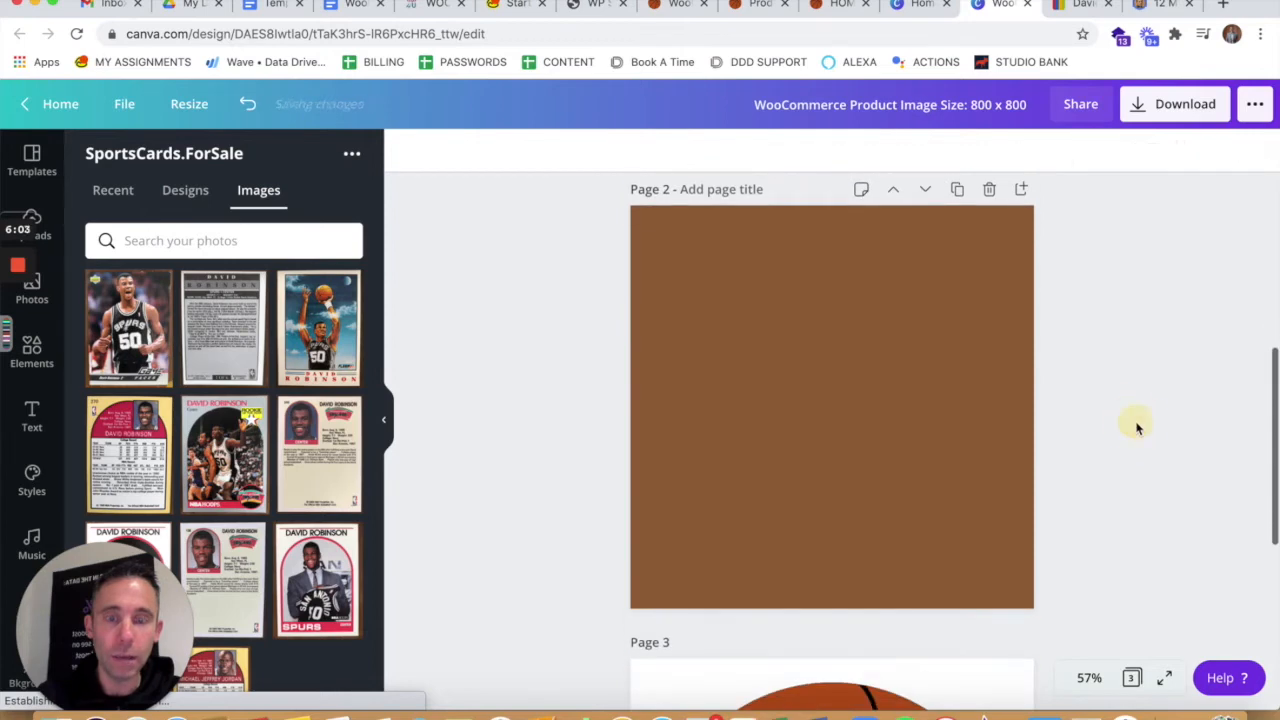
- Upload the 1.35.06 PM screenshot of the card back from the Desktop folder to the SportsCards.ForSale images in Canva
{"action": "left_click", "coordinate": [57, 716]}
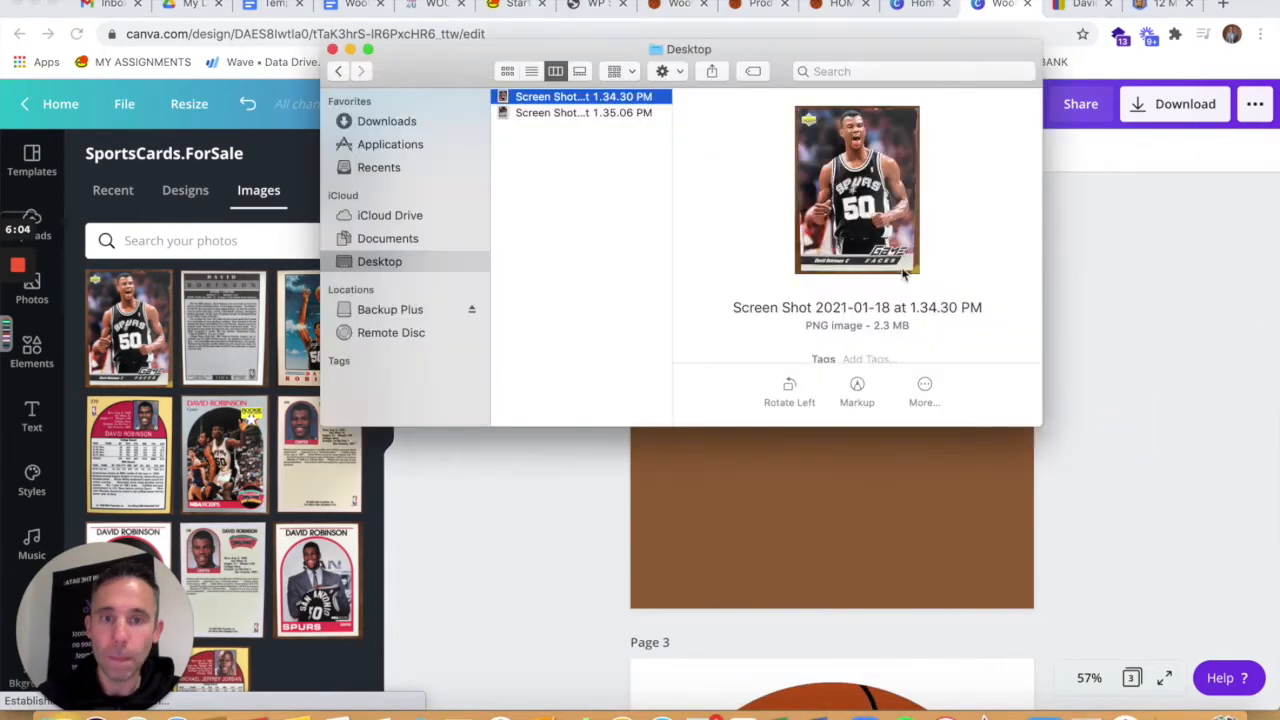
{"action": "left_click", "coordinate": [620, 117]}
{"action": "left_click_drag", "start_coordinate": [620, 117], "coordinate": [262, 305]}
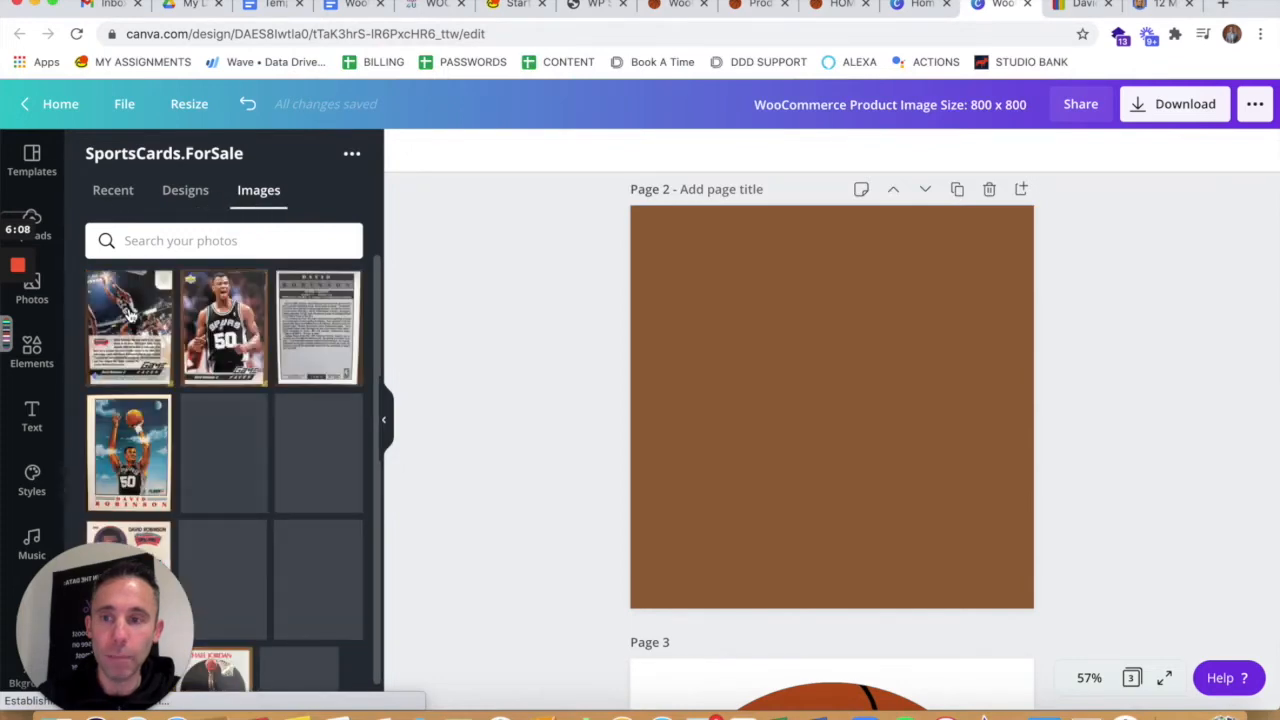
- Place the uploaded card back on the brown page 2, enlarge it to nearly the page height, center it and deselect it
{"action": "left_click", "coordinate": [130, 330]}
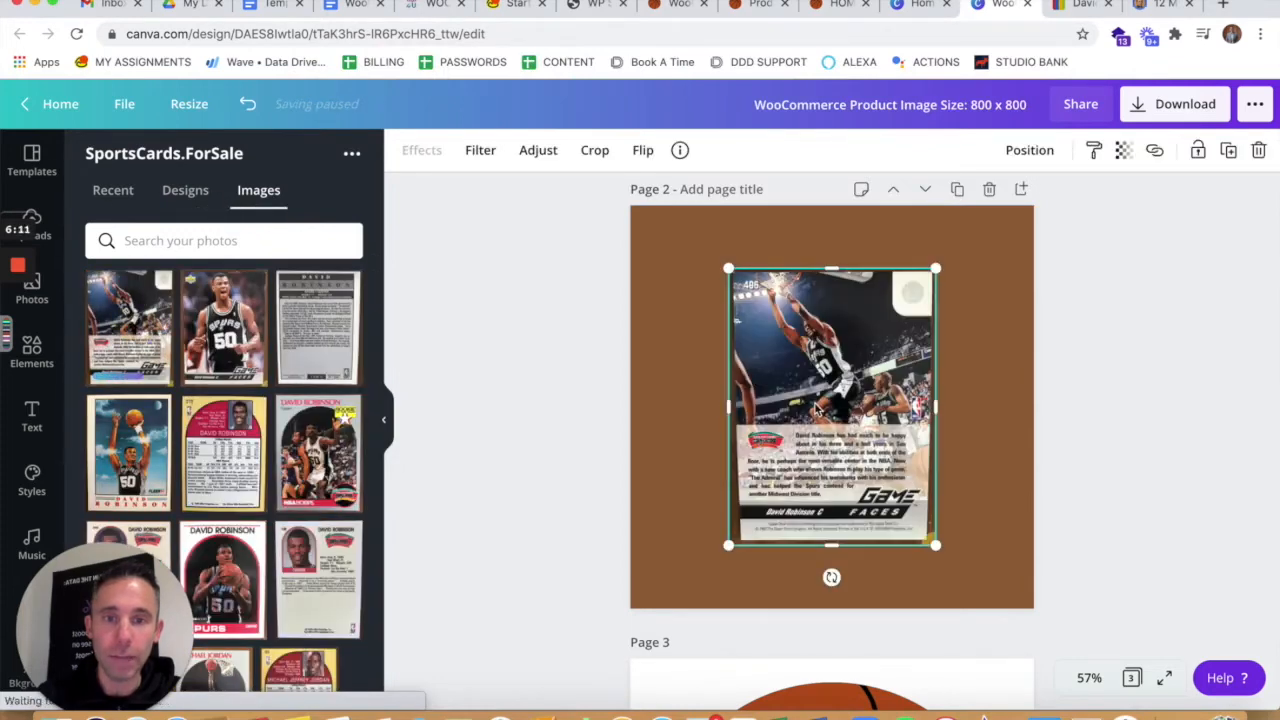
{"action": "left_click_drag", "start_coordinate": [825, 398], "coordinate": [750, 440]}
{"action": "left_click_drag", "start_coordinate": [864, 311], "coordinate": [1000, 269]}
{"action": "left_click_drag", "start_coordinate": [752, 367], "coordinate": [788, 373]}
{"action": "left_click", "coordinate": [1106, 411]}
- Download only pages 1 and 2 as 800 × 800 px PNG images and extract the downloaded zip
{"action": "scroll", "coordinate": [1106, 411], "scroll_direction": "up", "scroll_amount": 5}
{"action": "scroll", "coordinate": [1106, 411], "scroll_direction": "down", "scroll_amount": 2}
{"action": "scroll", "coordinate": [1106, 411], "scroll_direction": "down", "scroll_amount": 3}
{"action": "scroll", "coordinate": [1106, 411], "scroll_direction": "up", "scroll_amount": 2}
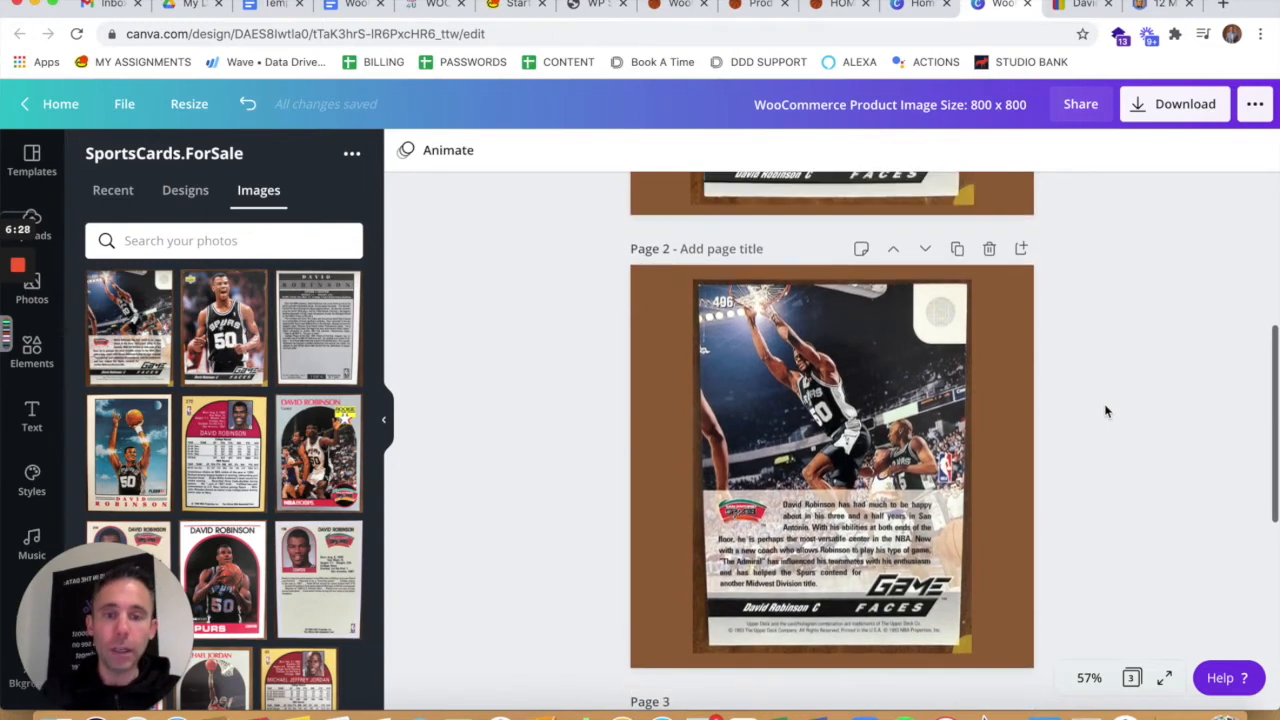
{"action": "scroll", "coordinate": [1106, 410], "scroll_direction": "up", "scroll_amount": 5}
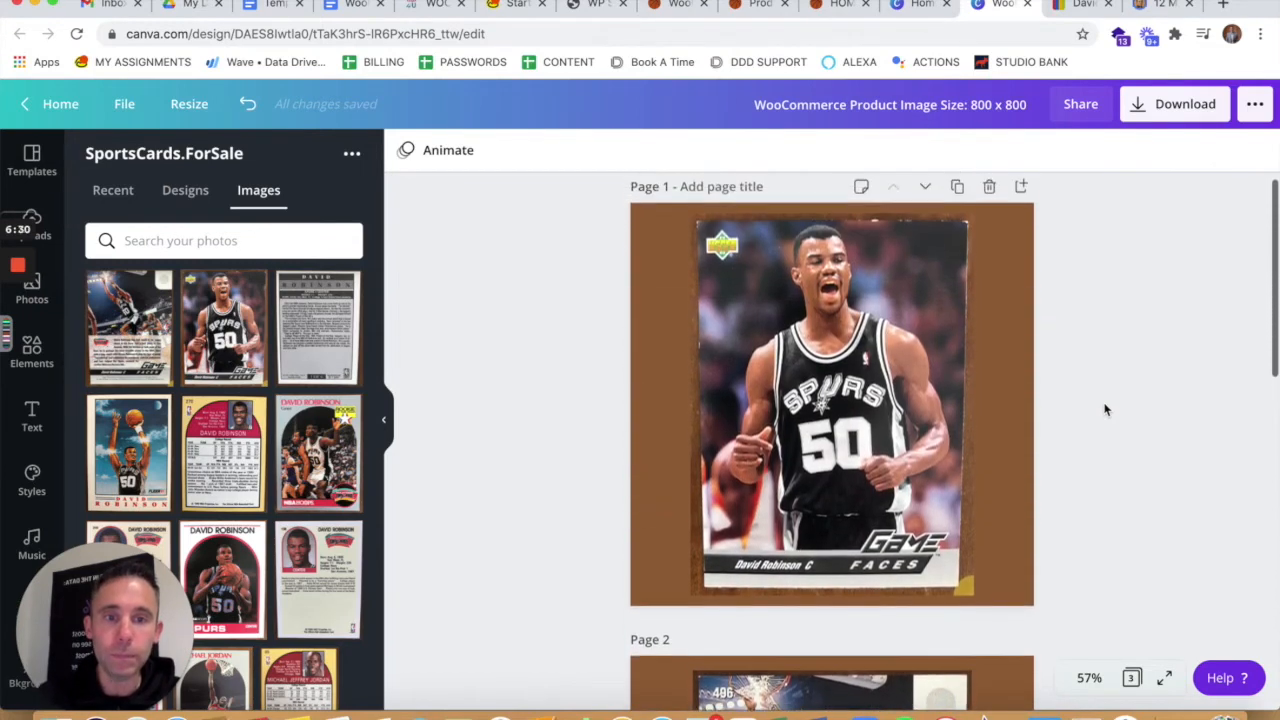
{"action": "left_click", "coordinate": [1173, 105]}
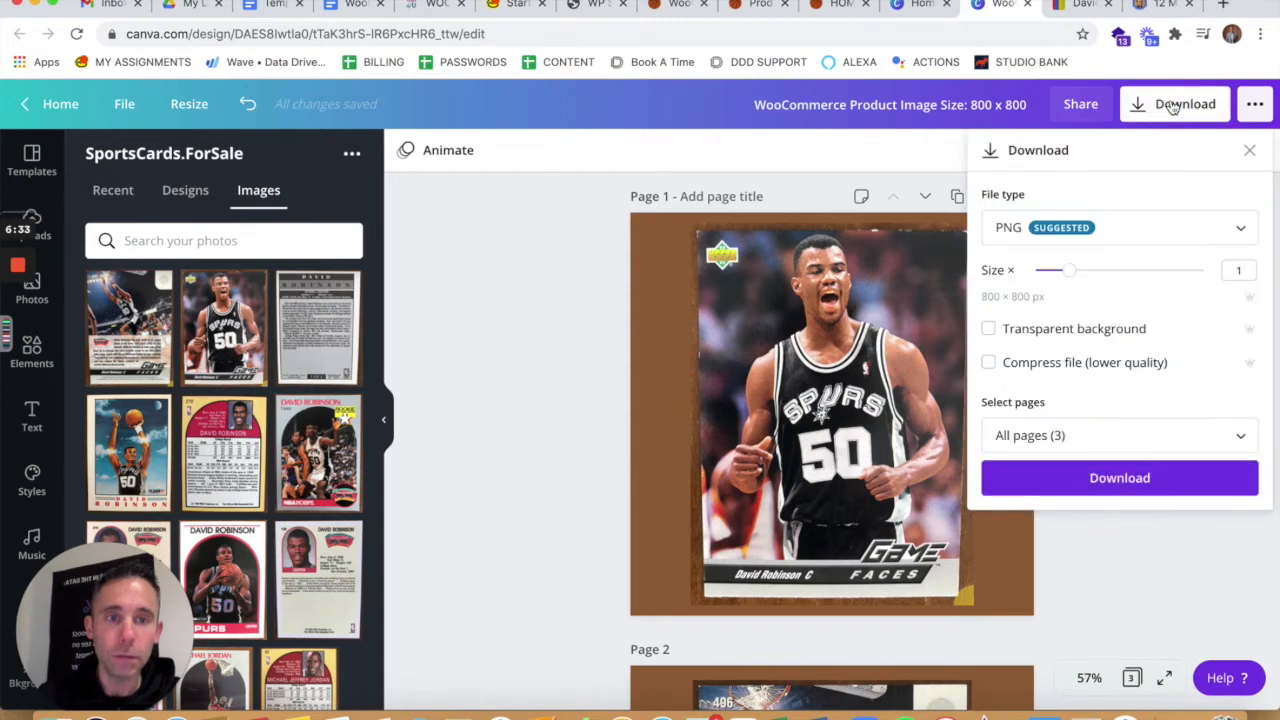
{"action": "left_click", "coordinate": [1007, 435]}
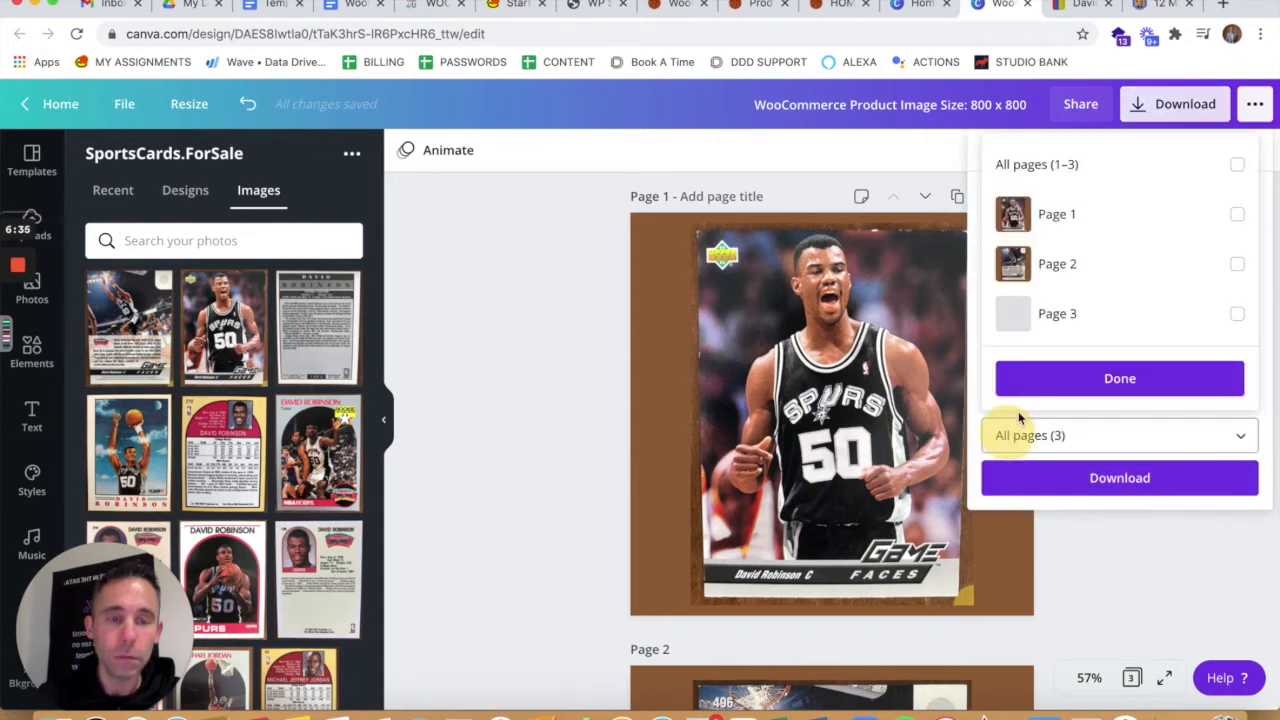
{"action": "left_click", "coordinate": [1030, 216]}
{"action": "left_click", "coordinate": [1050, 263]}
{"action": "left_click", "coordinate": [1062, 376]}
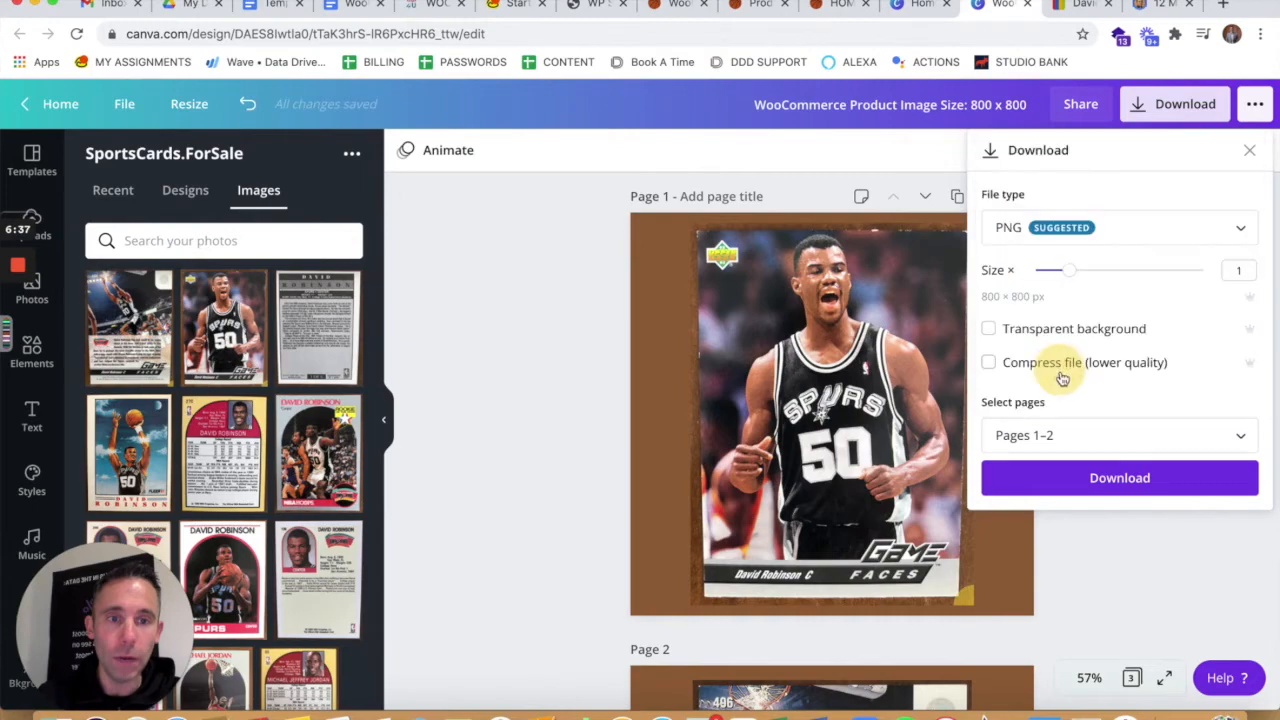
{"action": "left_click", "coordinate": [1100, 477]}
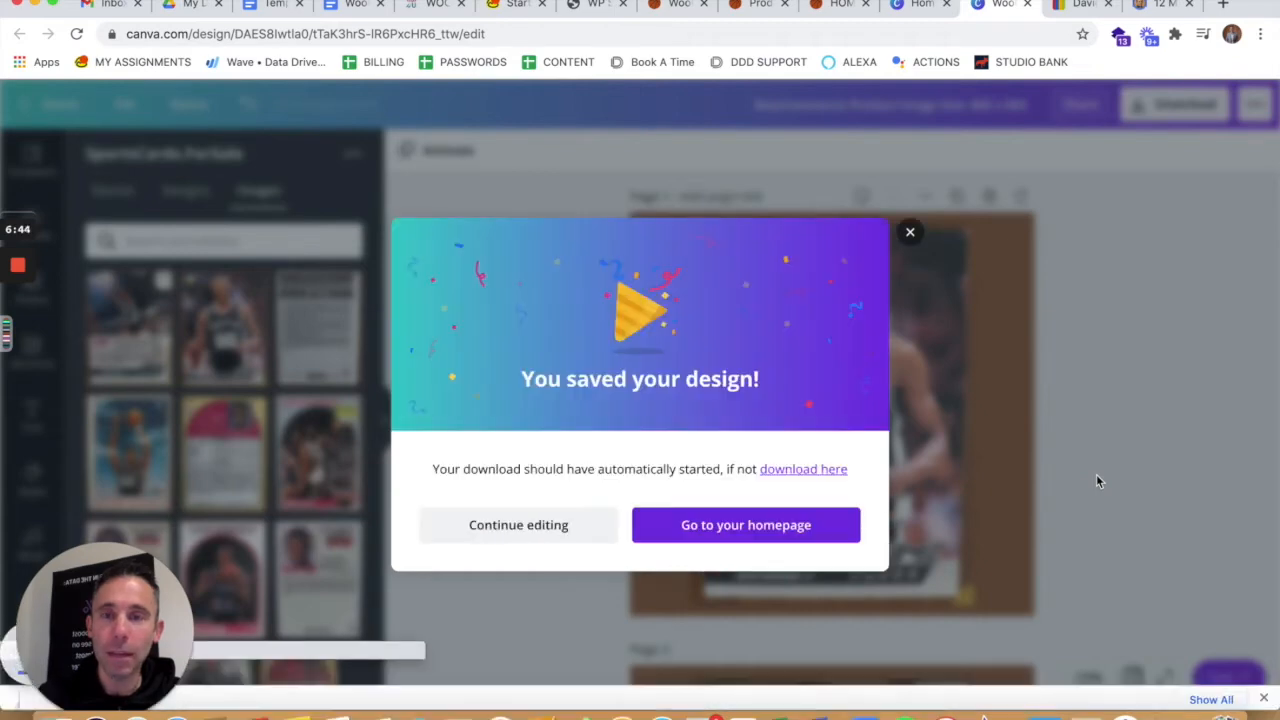
{"action": "left_click", "coordinate": [910, 210]}
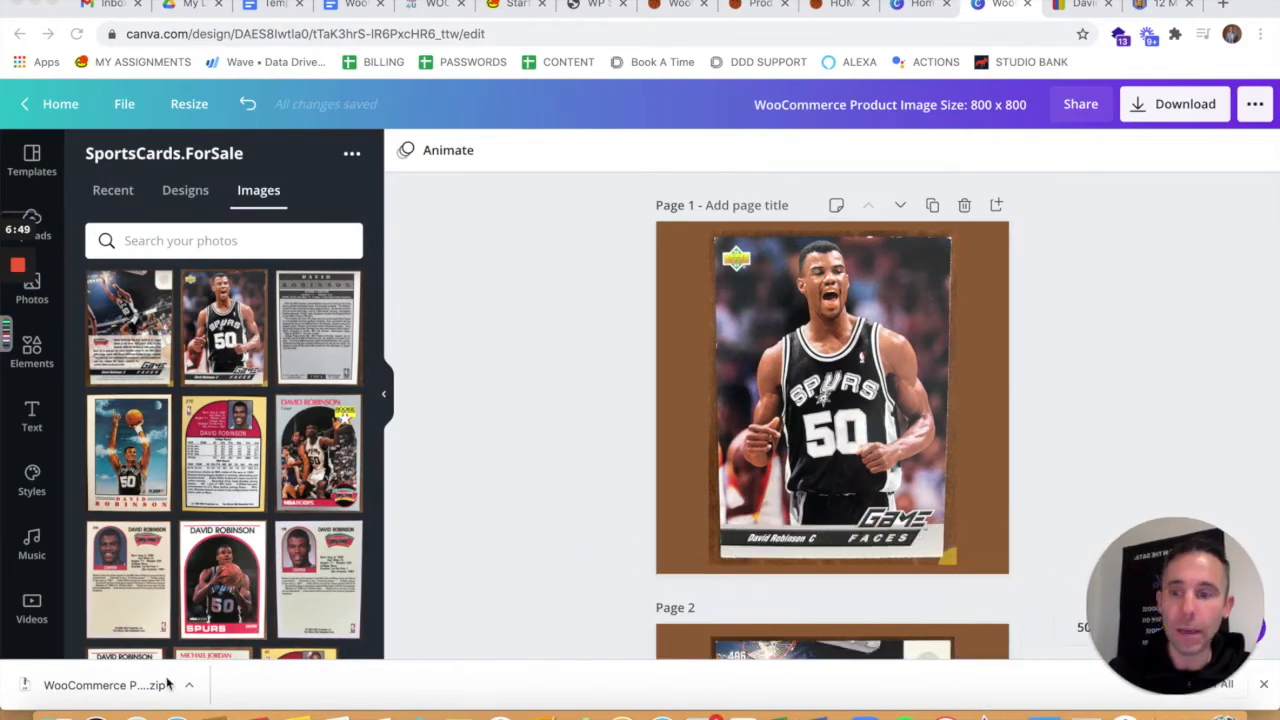
{"action": "left_click", "coordinate": [123, 686]}
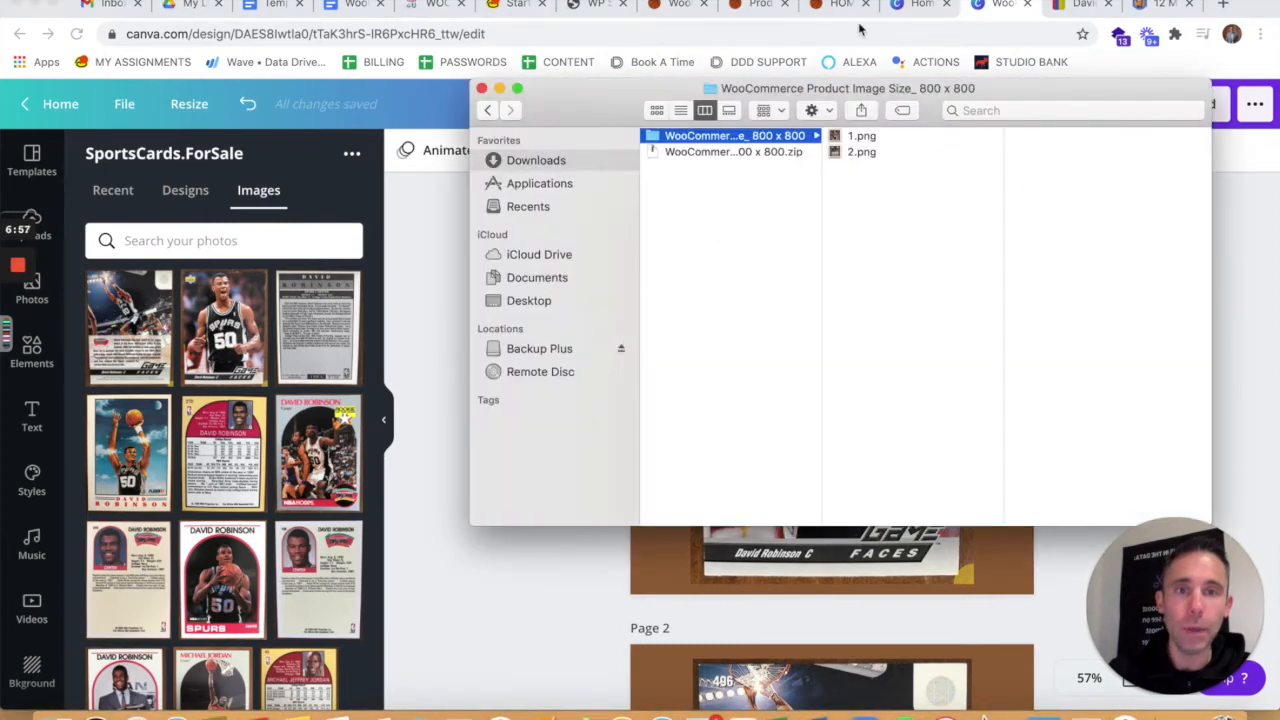
- Copy the title of the David Robinson 1991 FLEER card from its quick edit form in the WooCommerce product list, and cancel the edit
{"action": "left_click", "coordinate": [748, 8]}
{"action": "left_click", "coordinate": [360, 428]}
{"action": "triple_click", "coordinate": [408, 383]}
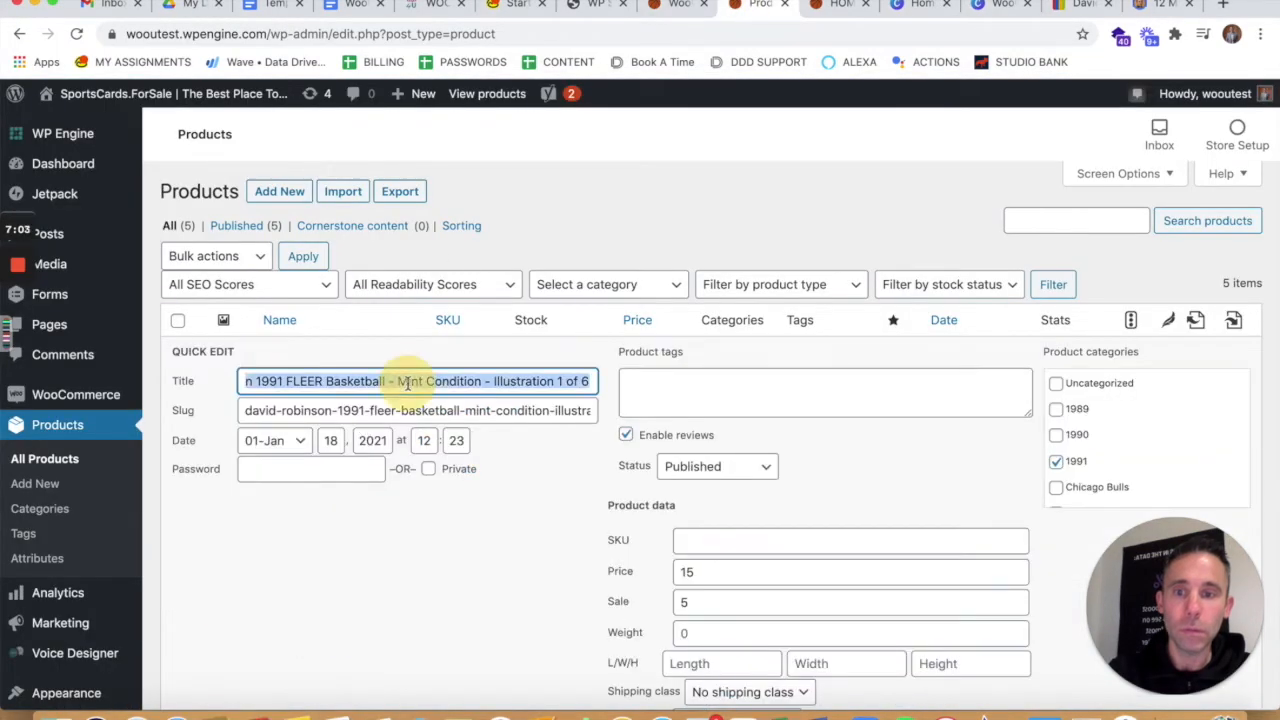
{"action": "right_click", "coordinate": [408, 381]}
{"action": "left_click", "coordinate": [458, 484]}
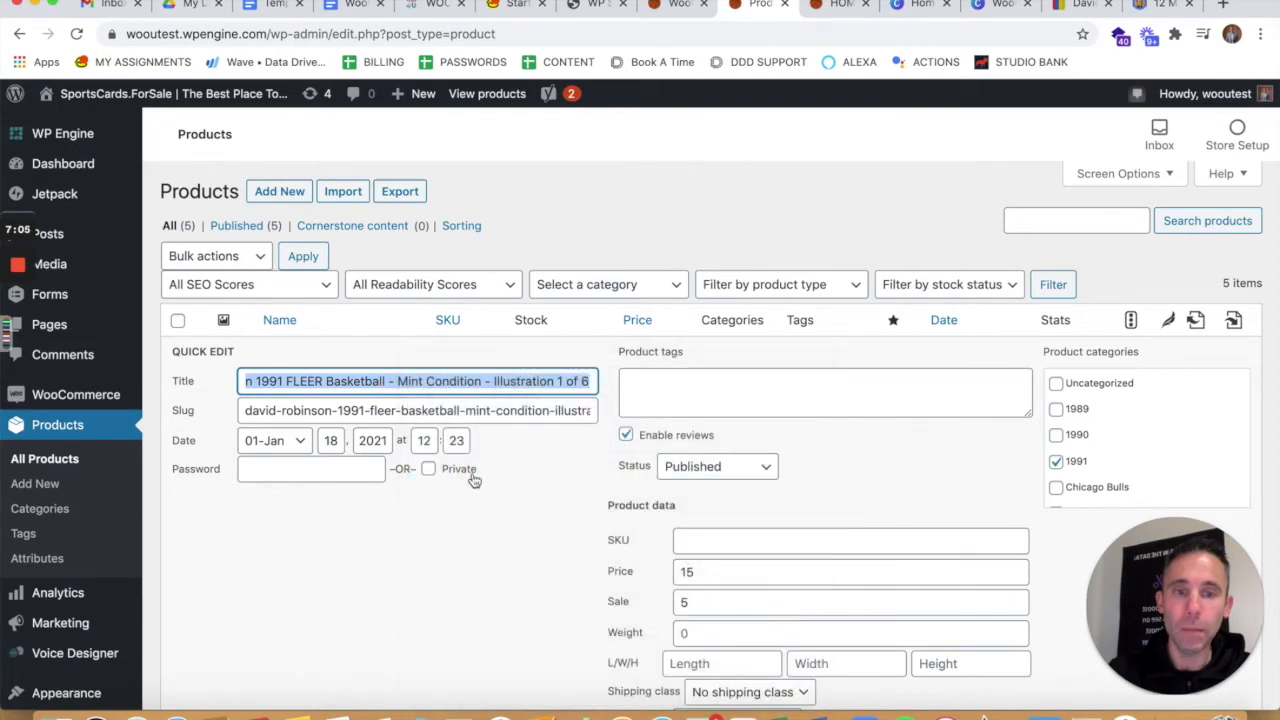
{"action": "scroll", "coordinate": [1092, 474], "scroll_direction": "down", "scroll_amount": 8}
{"action": "scroll", "coordinate": [1092, 474], "scroll_direction": "down", "scroll_amount": 3}
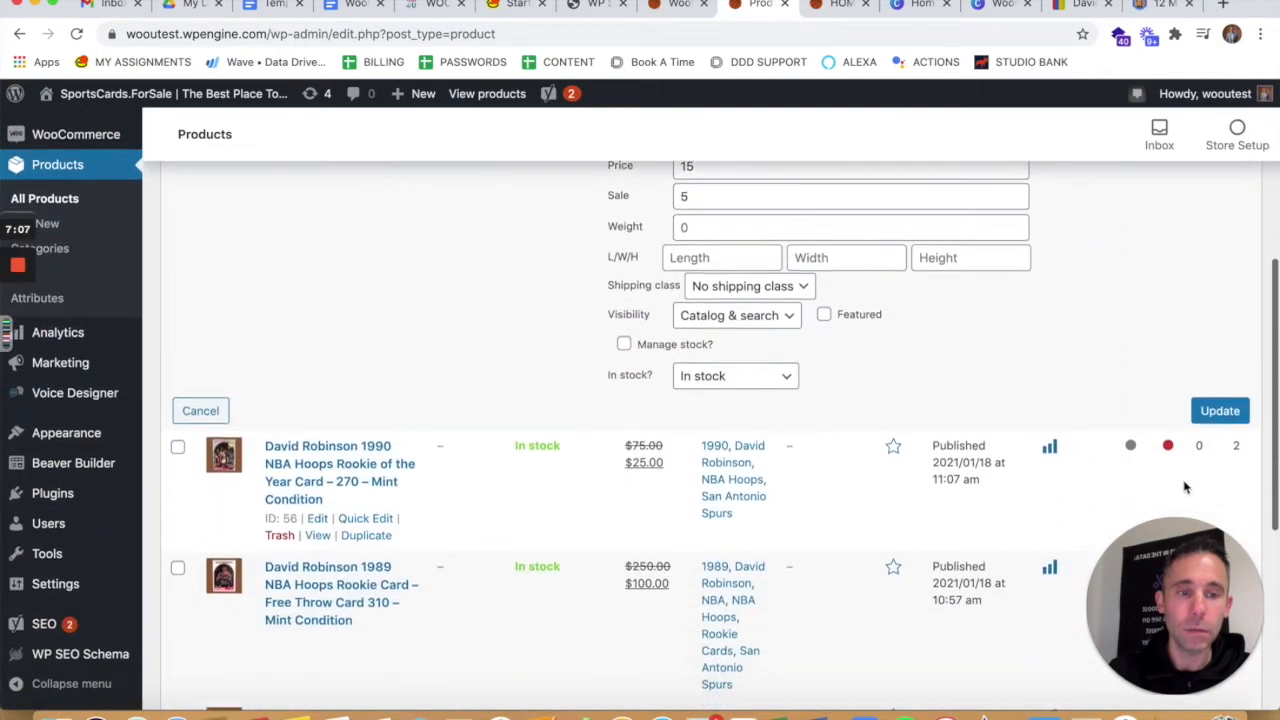
{"action": "left_click", "coordinate": [197, 406]}
{"action": "scroll", "coordinate": [673, 394], "scroll_direction": "up", "scroll_amount": 2}
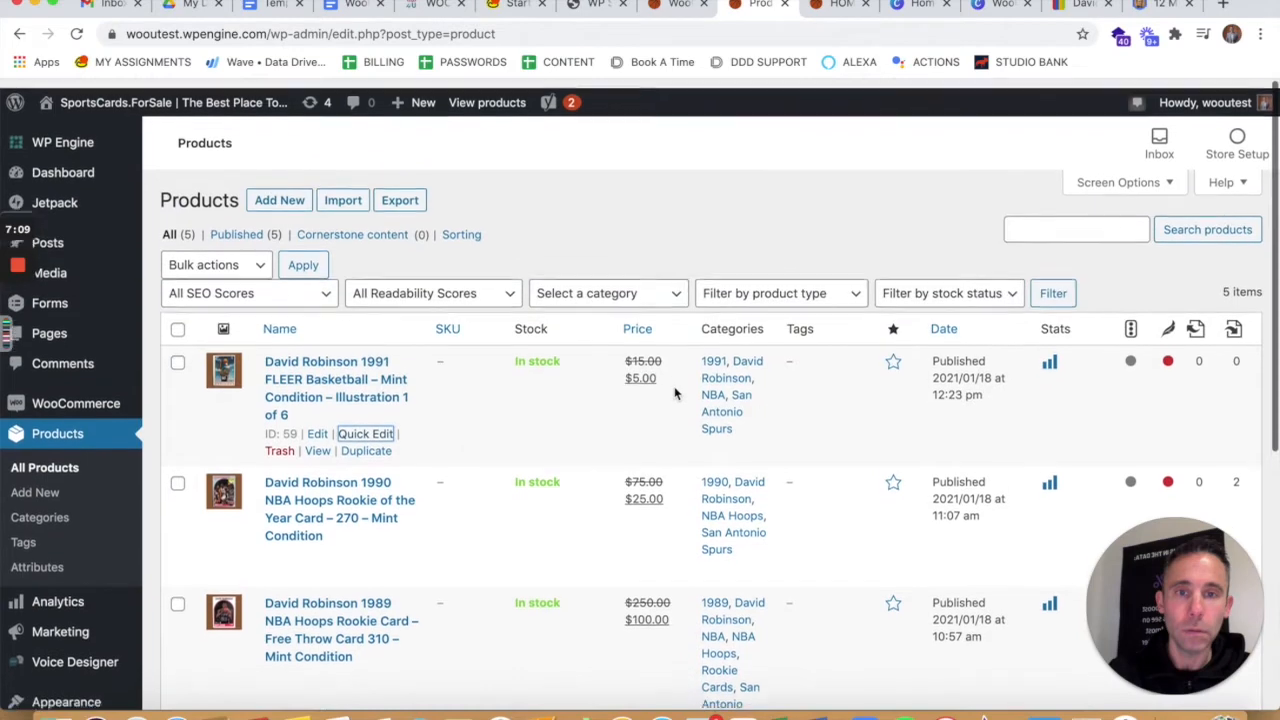
- In Finder, start renaming 1.png with the copied product title and change its year to 1992-93
{"action": "left_click", "coordinate": [52, 712]}
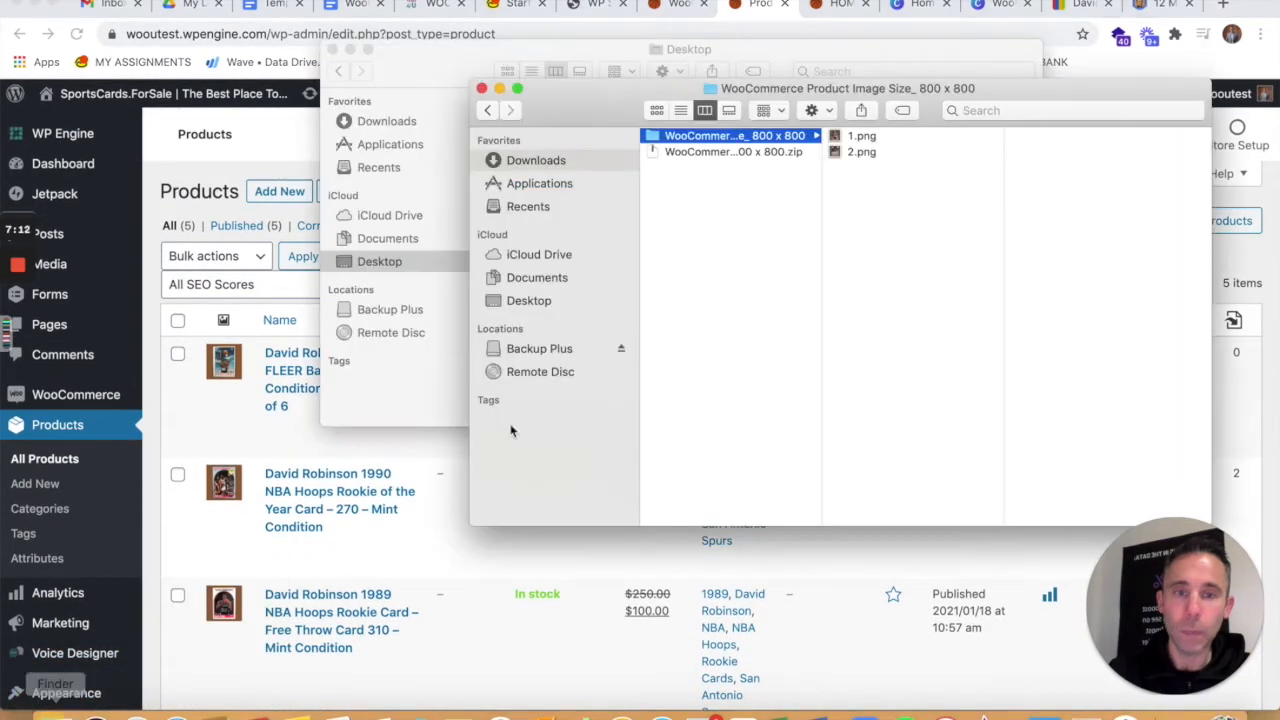
{"action": "left_click", "coordinate": [845, 138]}
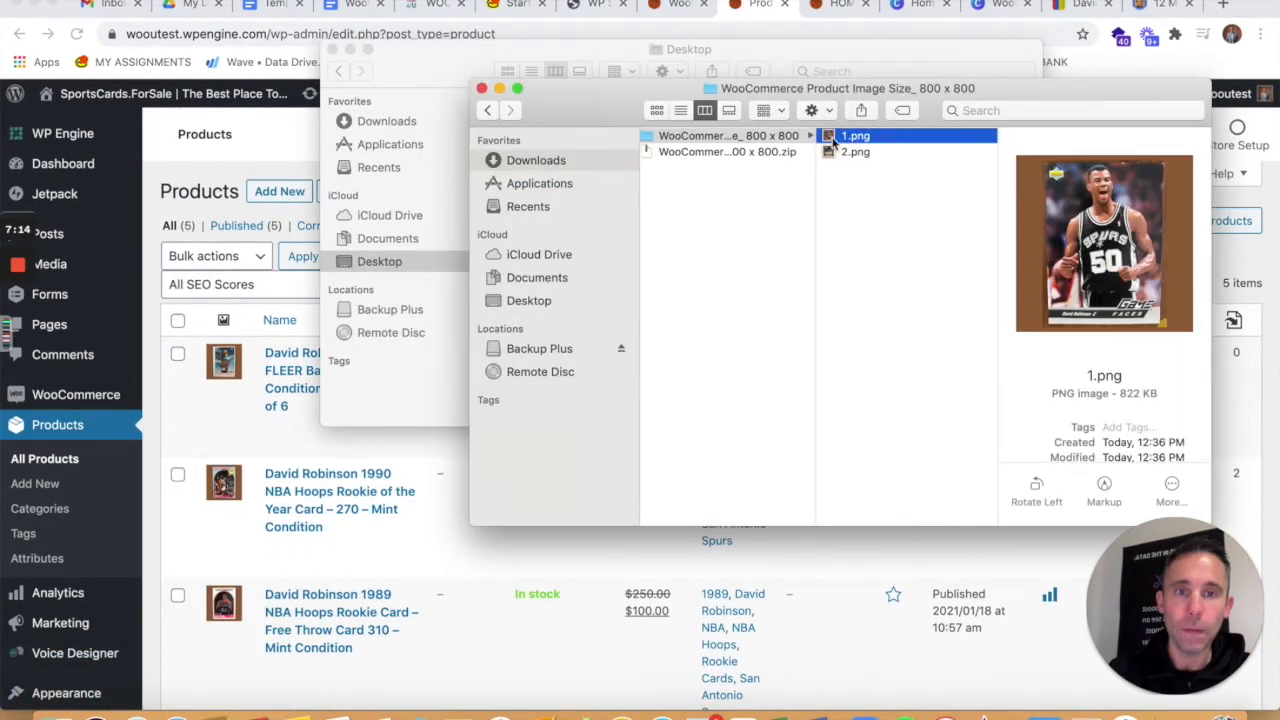
{"action": "left_click", "coordinate": [845, 138]}
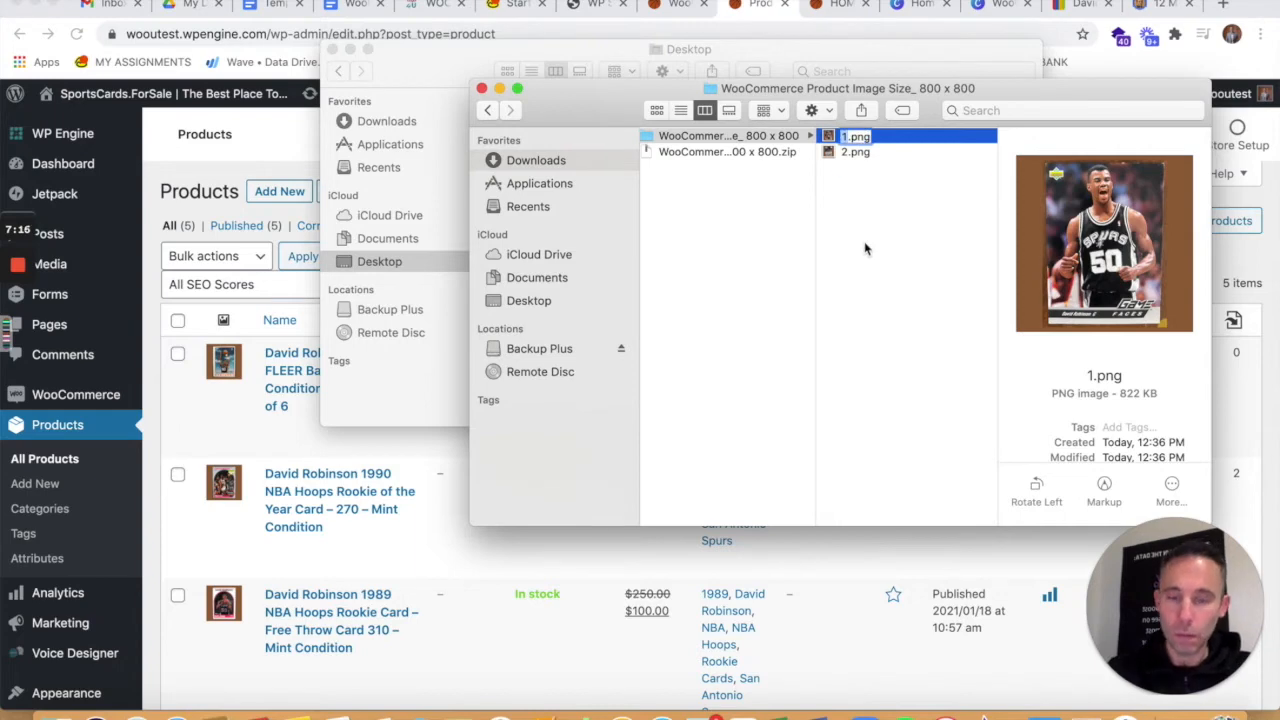
{"action": "key", "text": "super+v"}
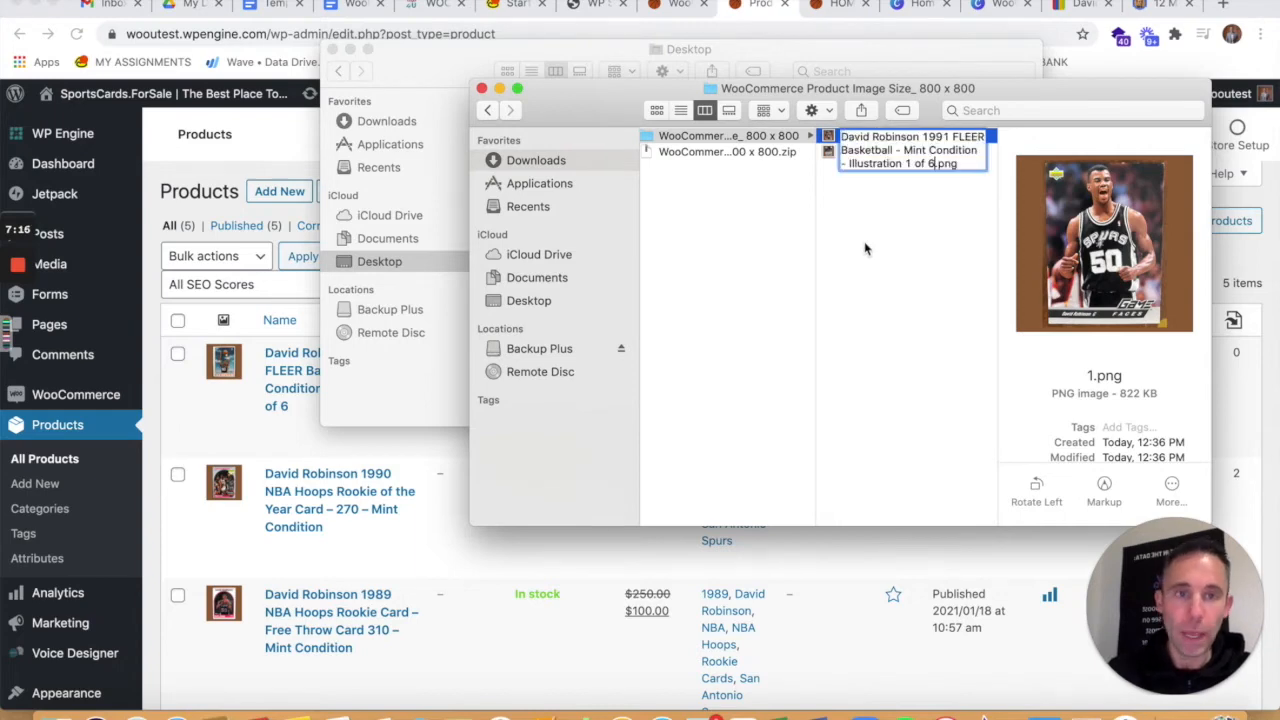
{"action": "left_click", "coordinate": [950, 136]}
{"action": "key", "text": "BackSpace"}
{"action": "type", "text": "2"}
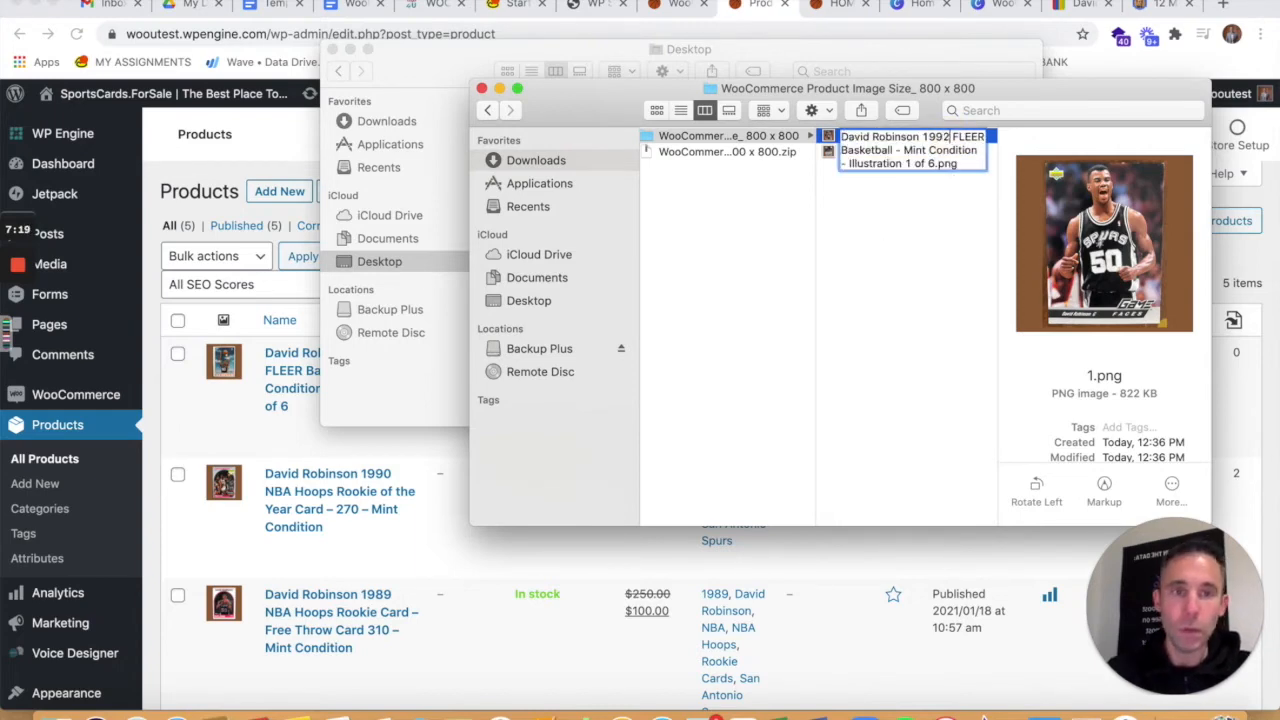
{"action": "type", "text": "-93"}
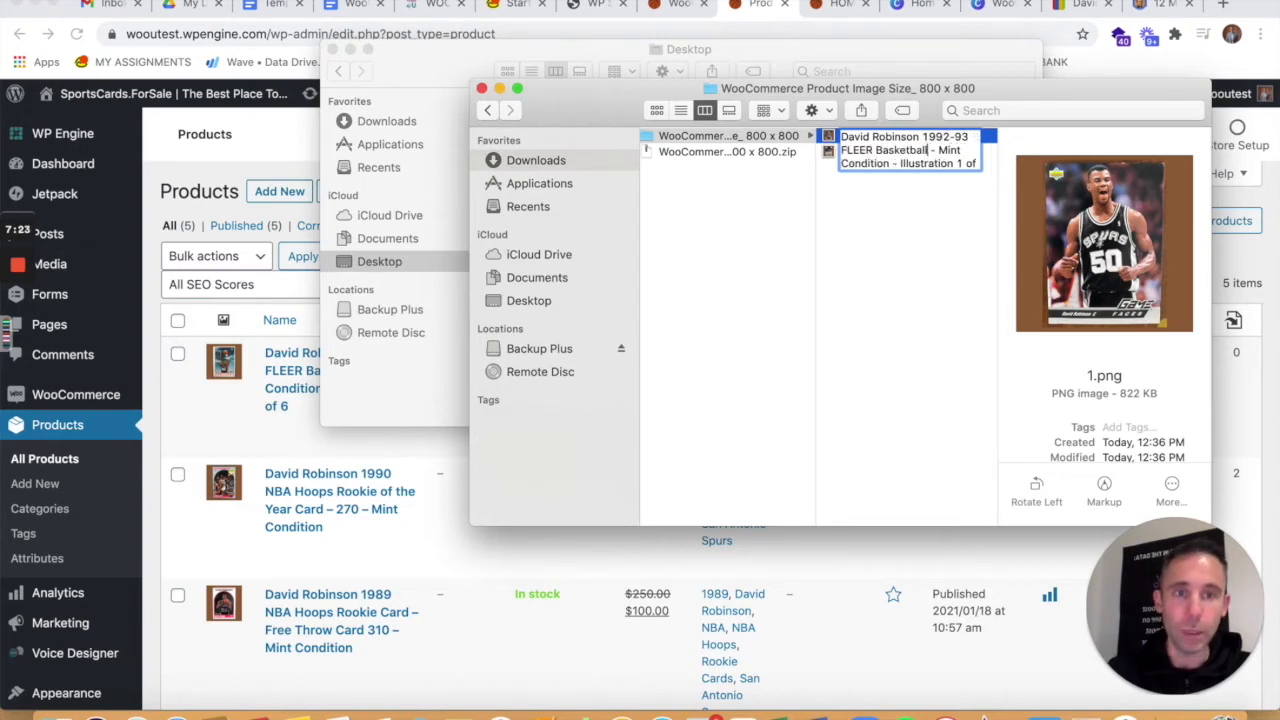
- Replace the brand FLEER with Upper Deck in the card front's new file name
{"action": "key", "text": "BackSpace"}
{"action": "key", "text": "BackSpace"}
{"action": "key", "text": "BackSpace"}
{"action": "key", "text": "BackSpace"}
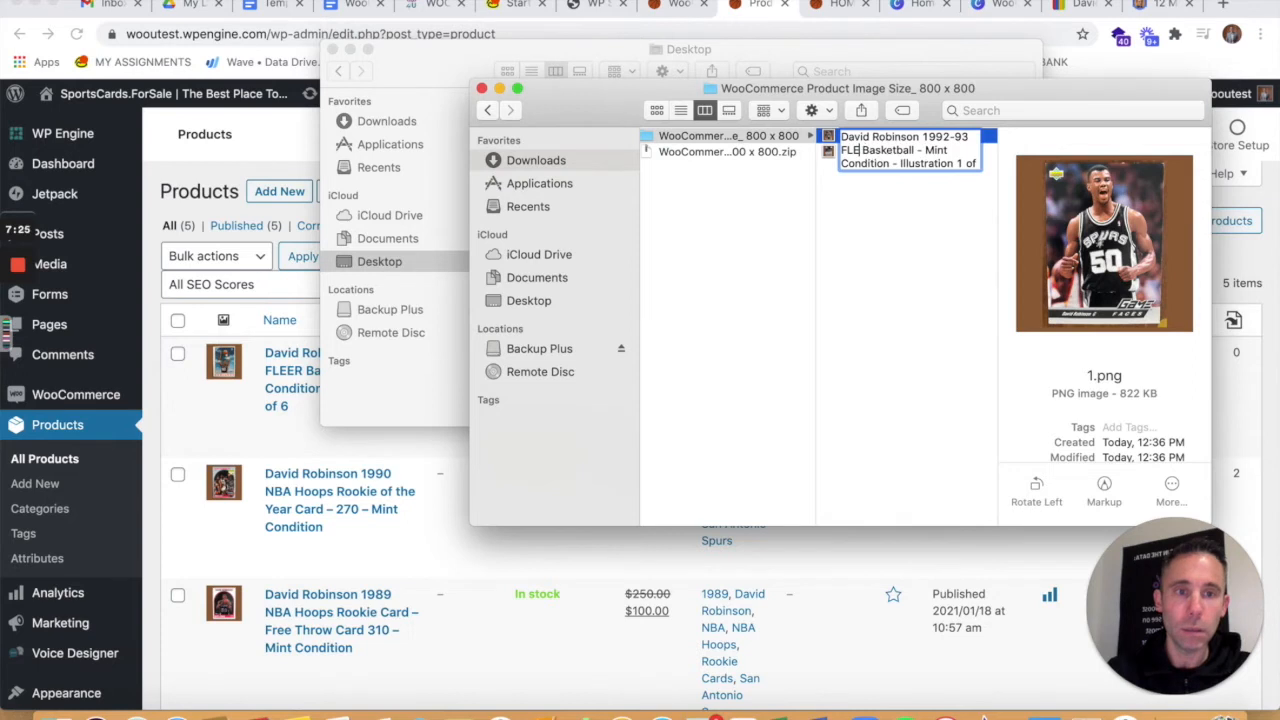
{"action": "type", "text": "Upper Deck"}
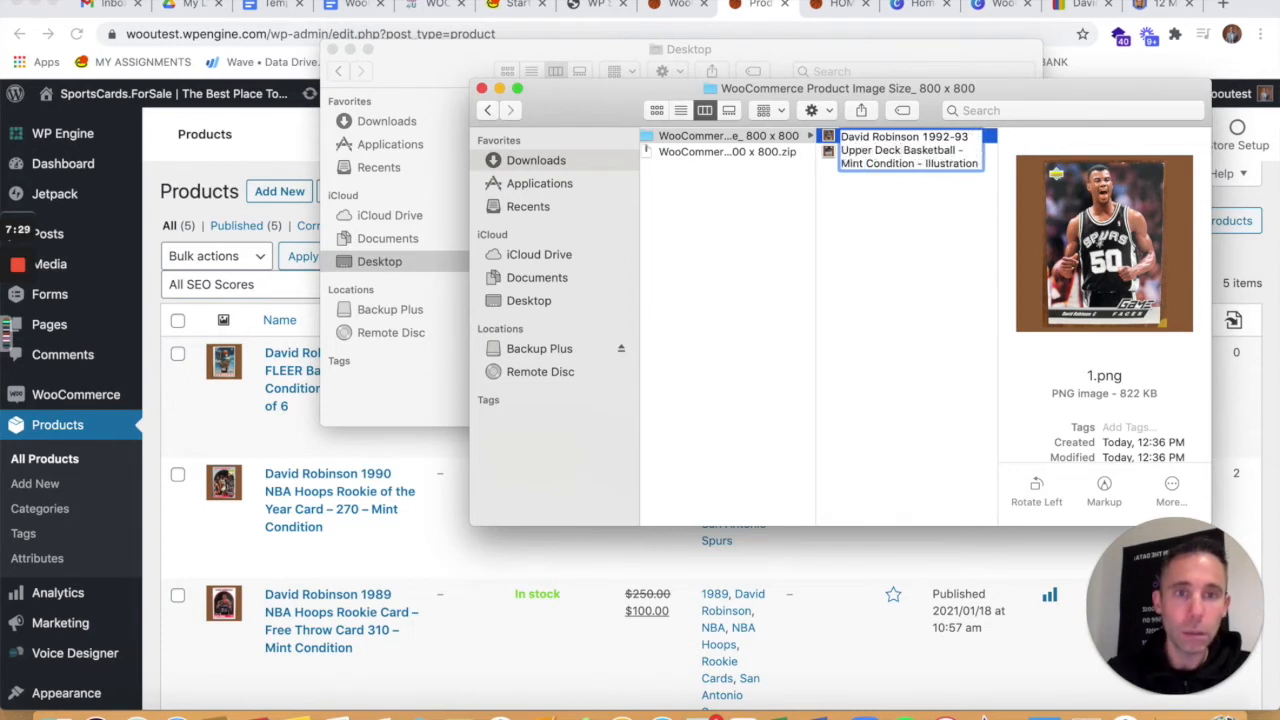
- Replace the name's ending after "Basketball -" with "Like New Condition - Game Faces" and apply the new file name
{"action": "key", "text": "Down"}
{"action": "key", "text": "Down"}
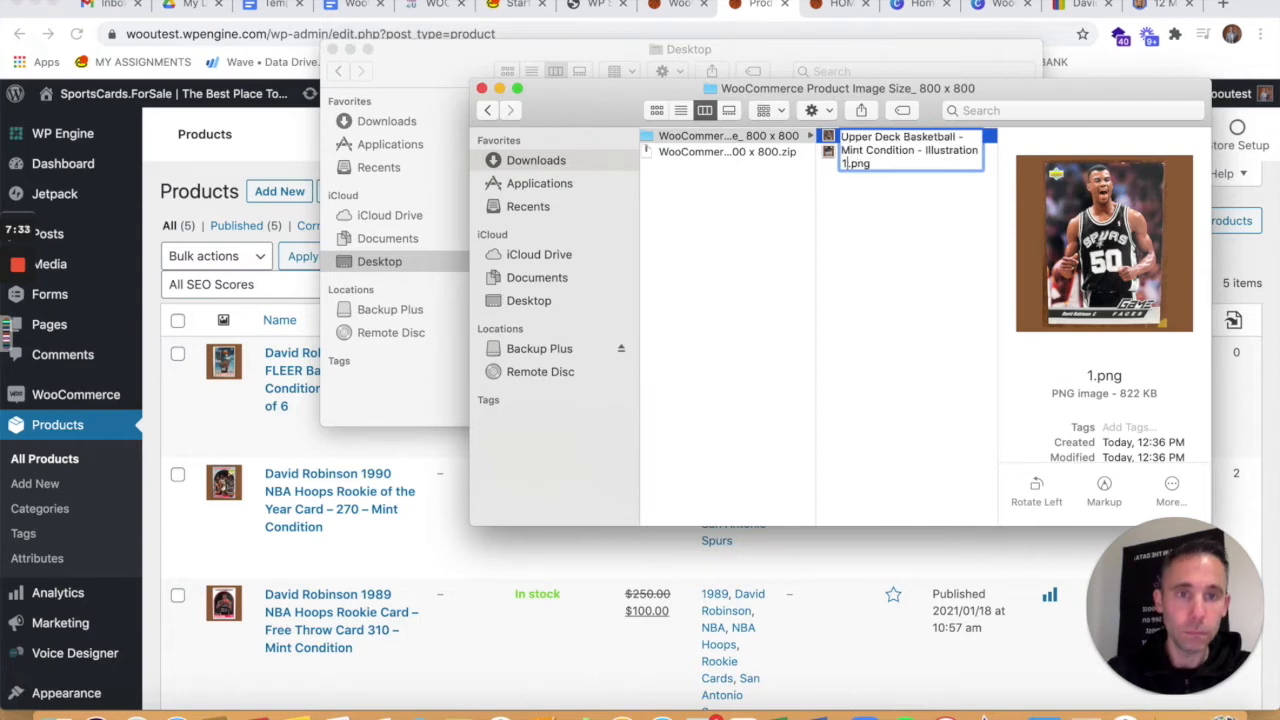
{"action": "key", "text": "BackSpace"}
{"action": "key", "text": "BackSpace"}
{"action": "key", "text": "BackSpace"}
{"action": "key", "text": "BackSpace"}
{"action": "key", "text": "BackSpace"}
{"action": "key", "text": "BackSpace"}
{"action": "key", "text": "BackSpace"}
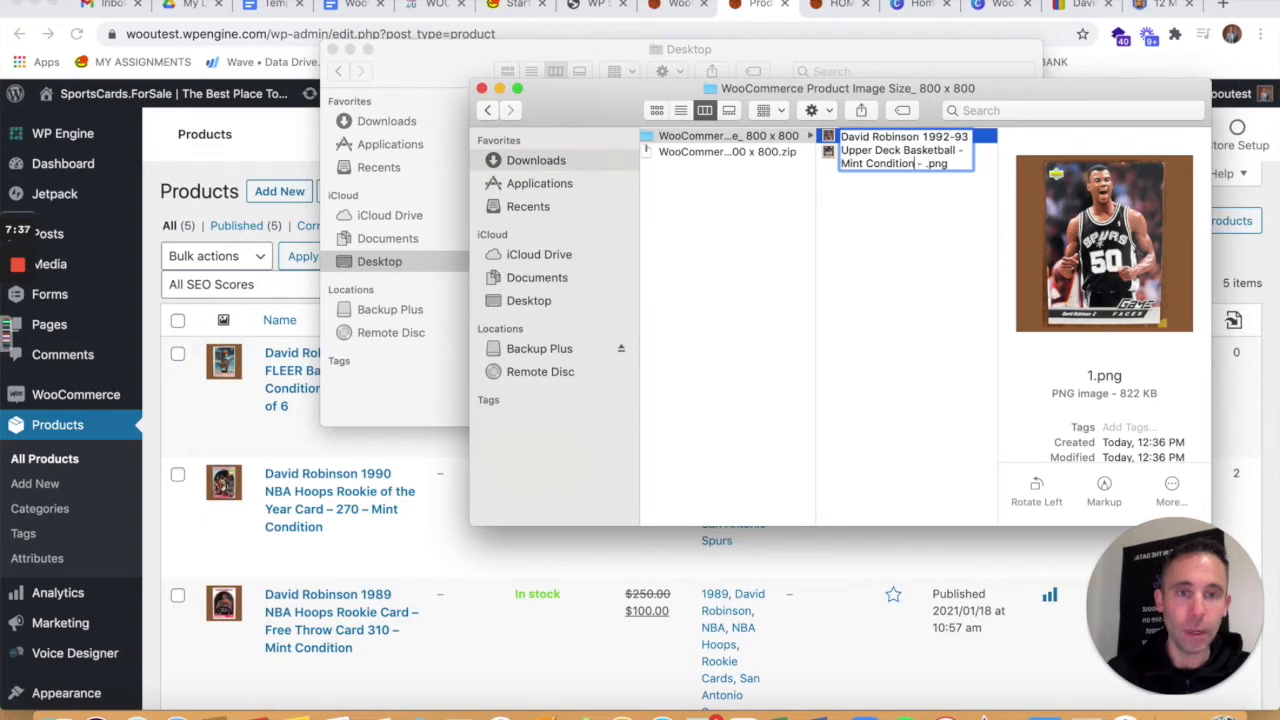
{"action": "key", "text": "BackSpace"}
{"action": "key", "text": "BackSpace"}
{"action": "key", "text": "BackSpace"}
{"action": "type", "text": "Like New Condition - "}
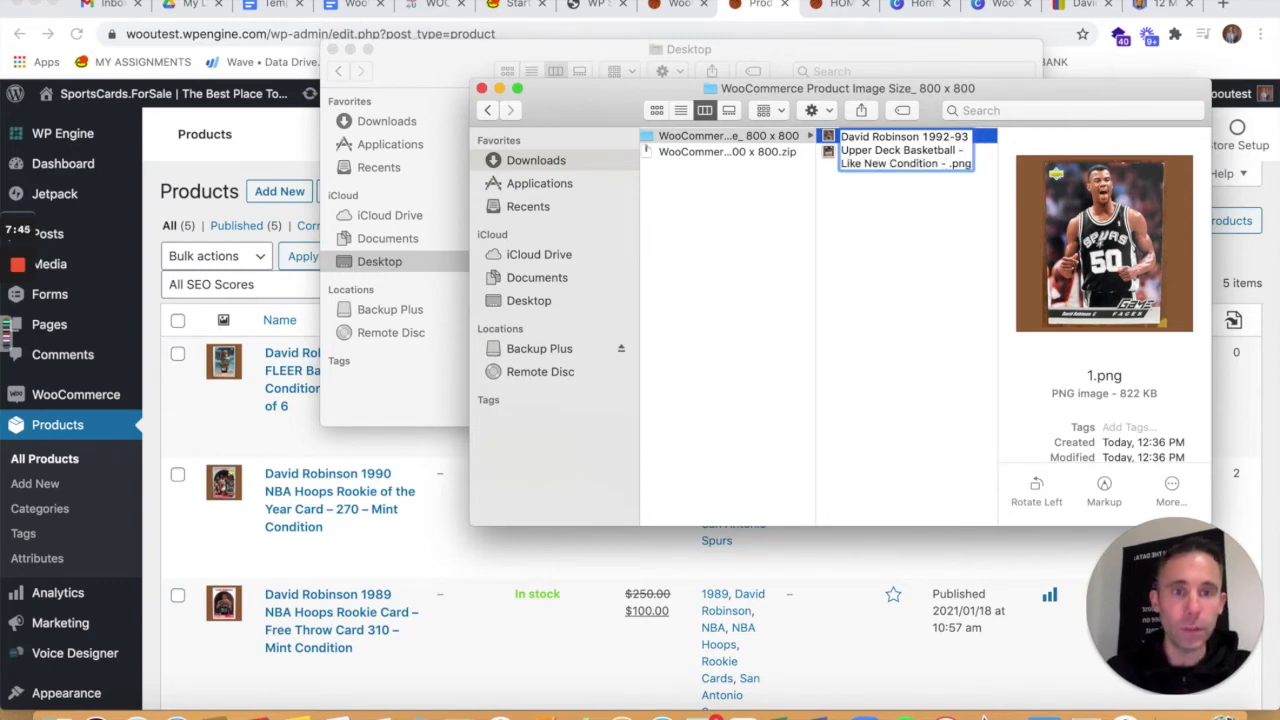
{"action": "type", "text": "Game Faces"}
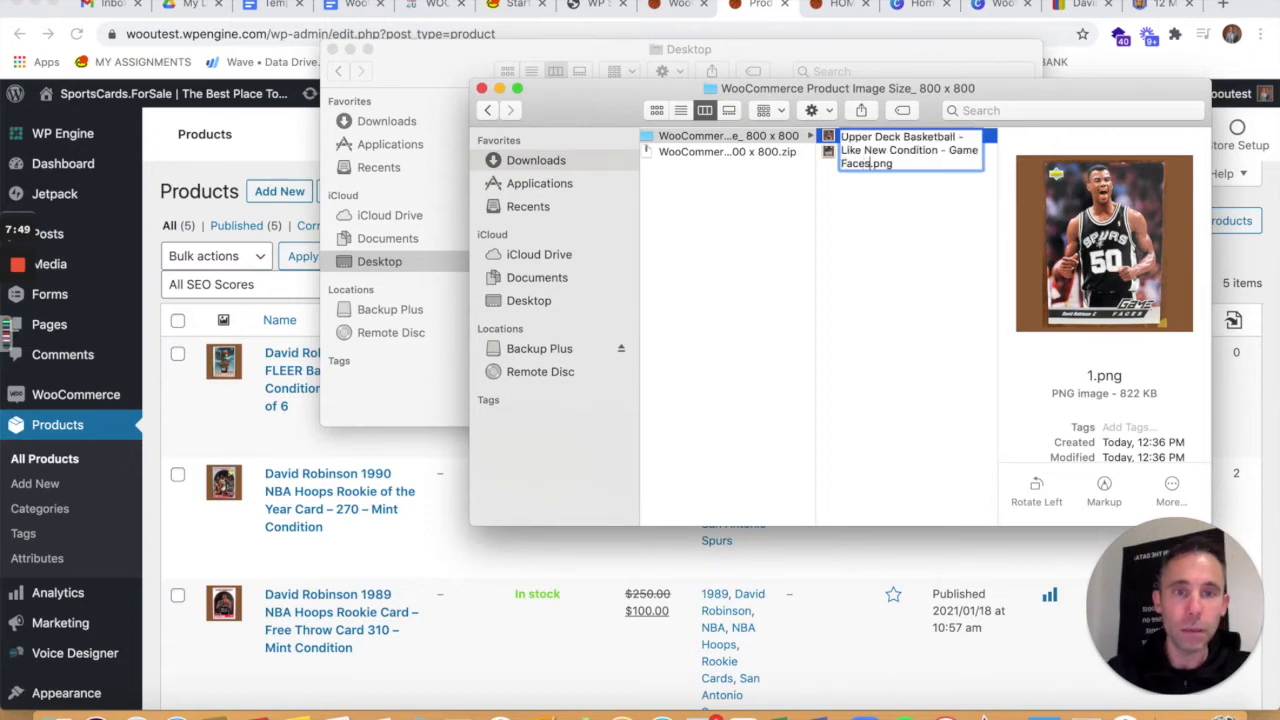
{"action": "key", "text": "Return"}
- Open the 1.35.06 PM screenshot from the Desktop folder, examine the card number on the card back, and close it
{"action": "left_click", "coordinate": [453, 48]}
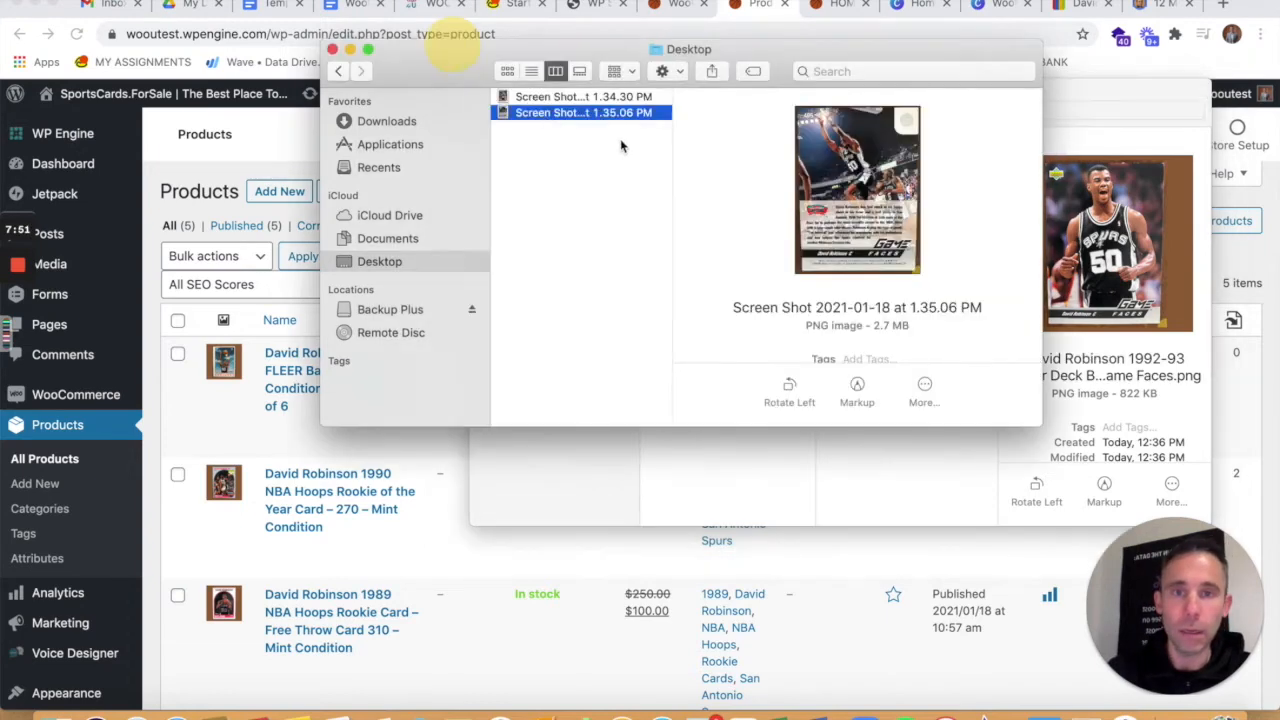
{"action": "double_click", "coordinate": [552, 112]}
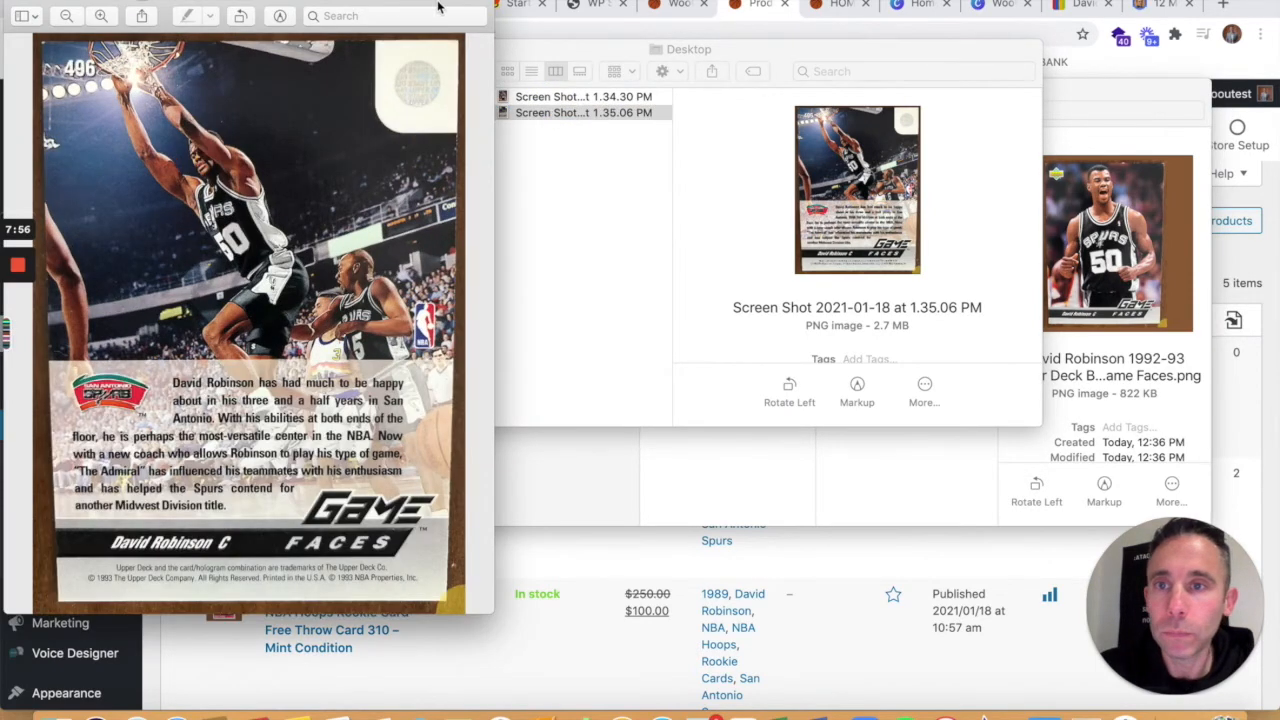
{"action": "left_click_drag", "start_coordinate": [448, 7], "coordinate": [715, 24]}
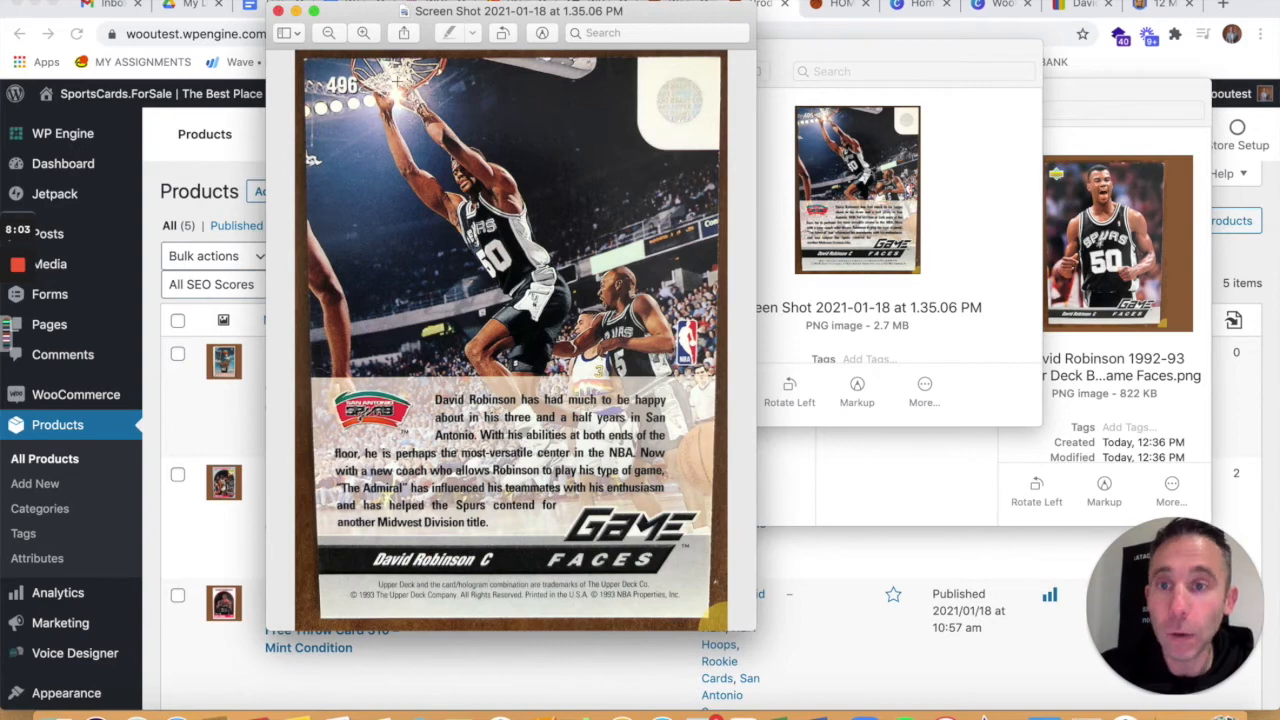
{"action": "left_click", "coordinate": [280, 14]}
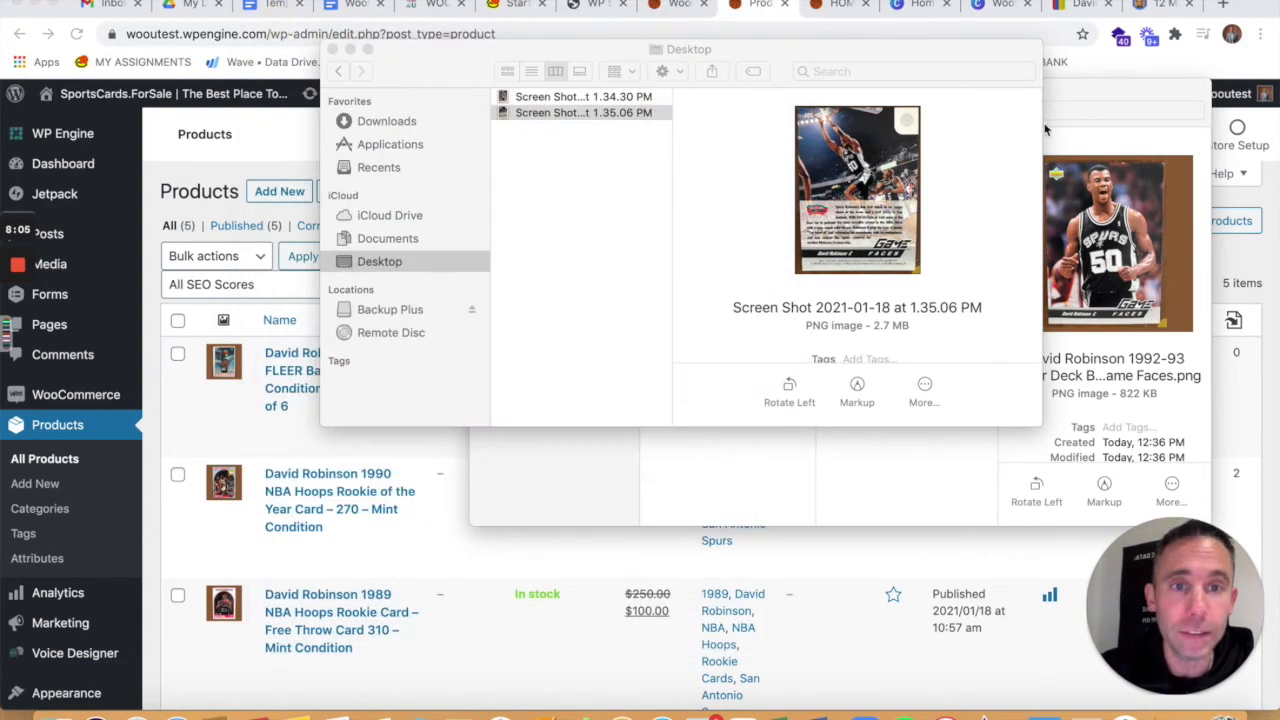
- Insert the card number "496 -" before "Like New Condition" in the card front's file name in the 800 x 800 image folder
{"action": "left_click", "coordinate": [1091, 91]}
{"action": "left_click", "coordinate": [903, 160]}
{"action": "key", "text": "Return"}
{"action": "key", "text": "Right"}
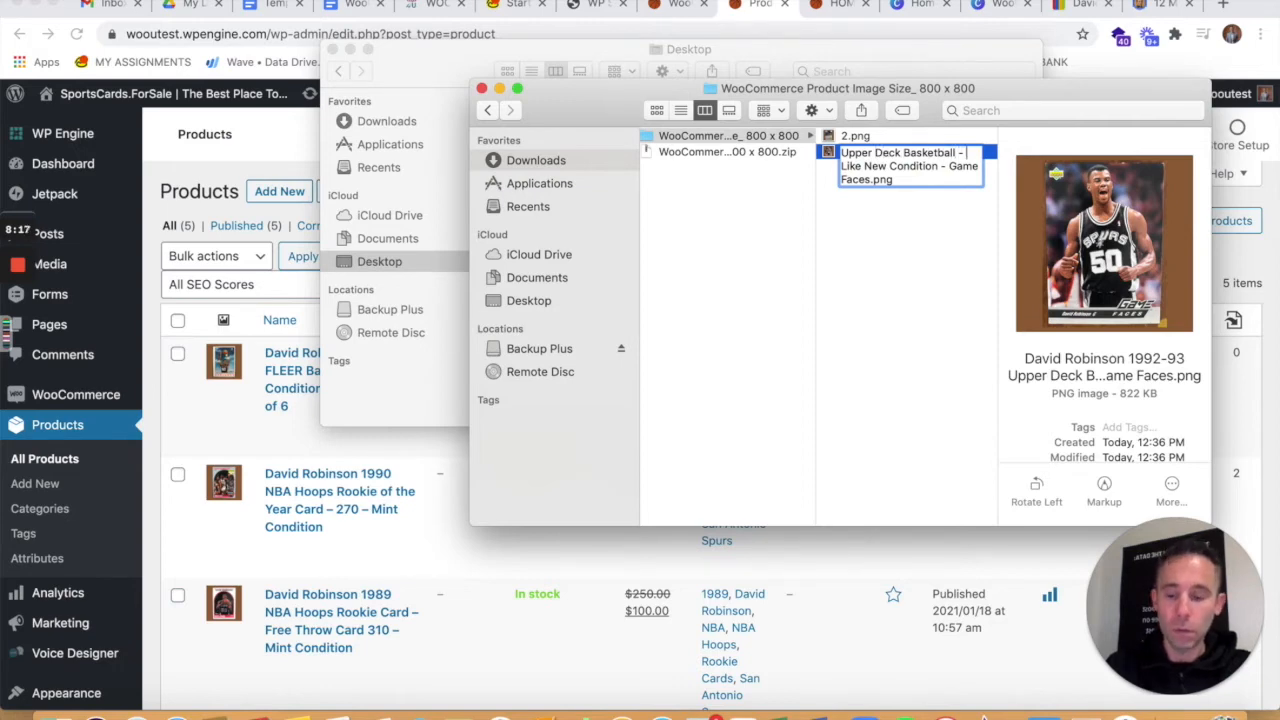
{"action": "type", "text": "96"}
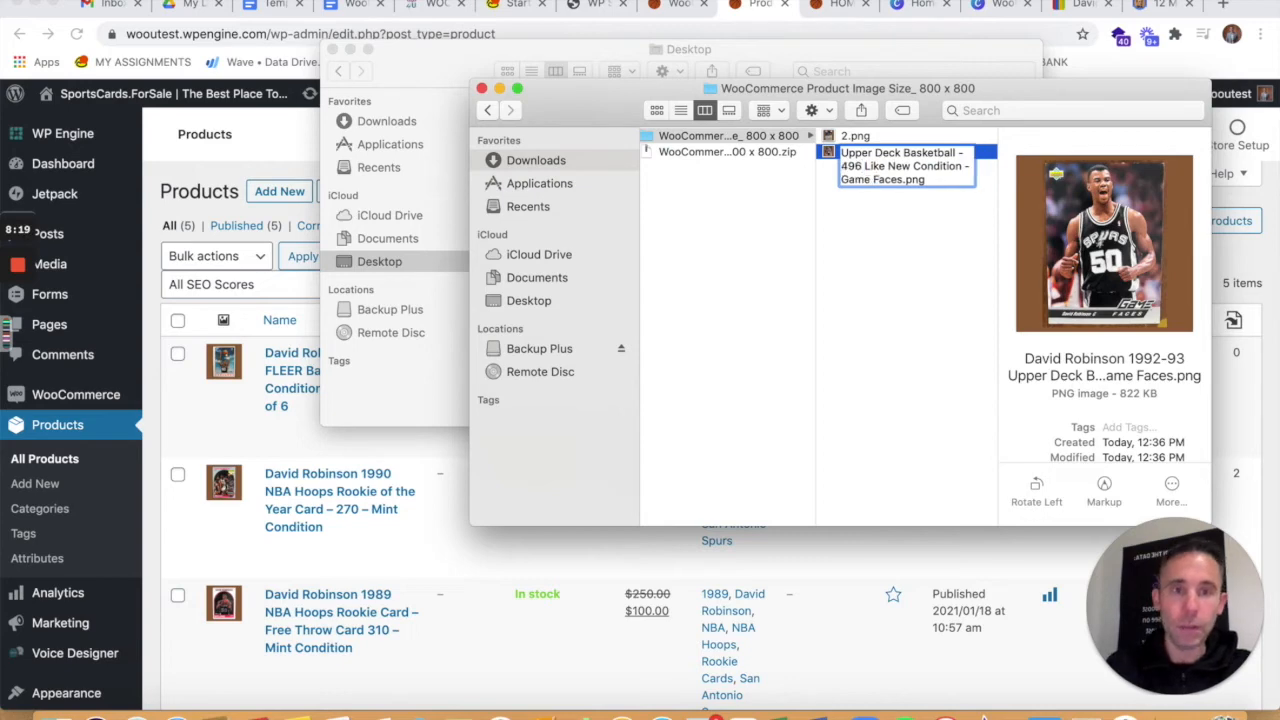
{"action": "type", "text": " -"}
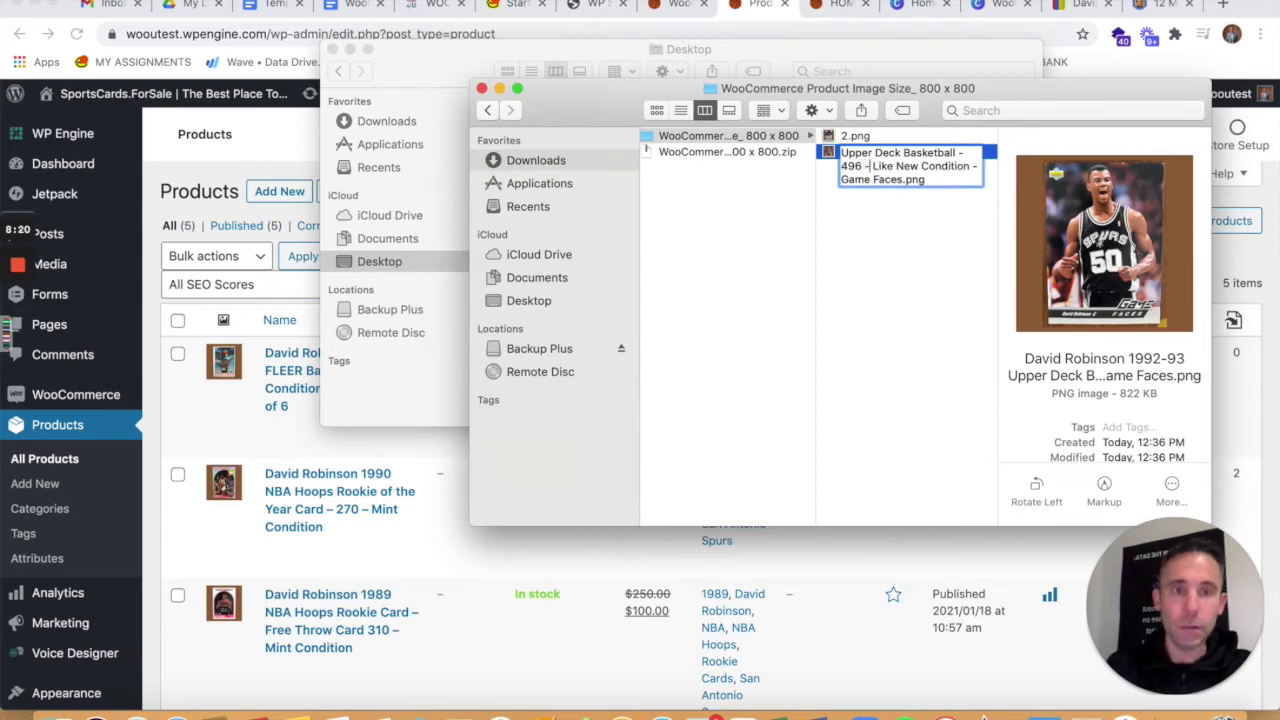
- Append "- Front" to the card front's file name, copy the full name and apply it
{"action": "left_click", "coordinate": [904, 181]}
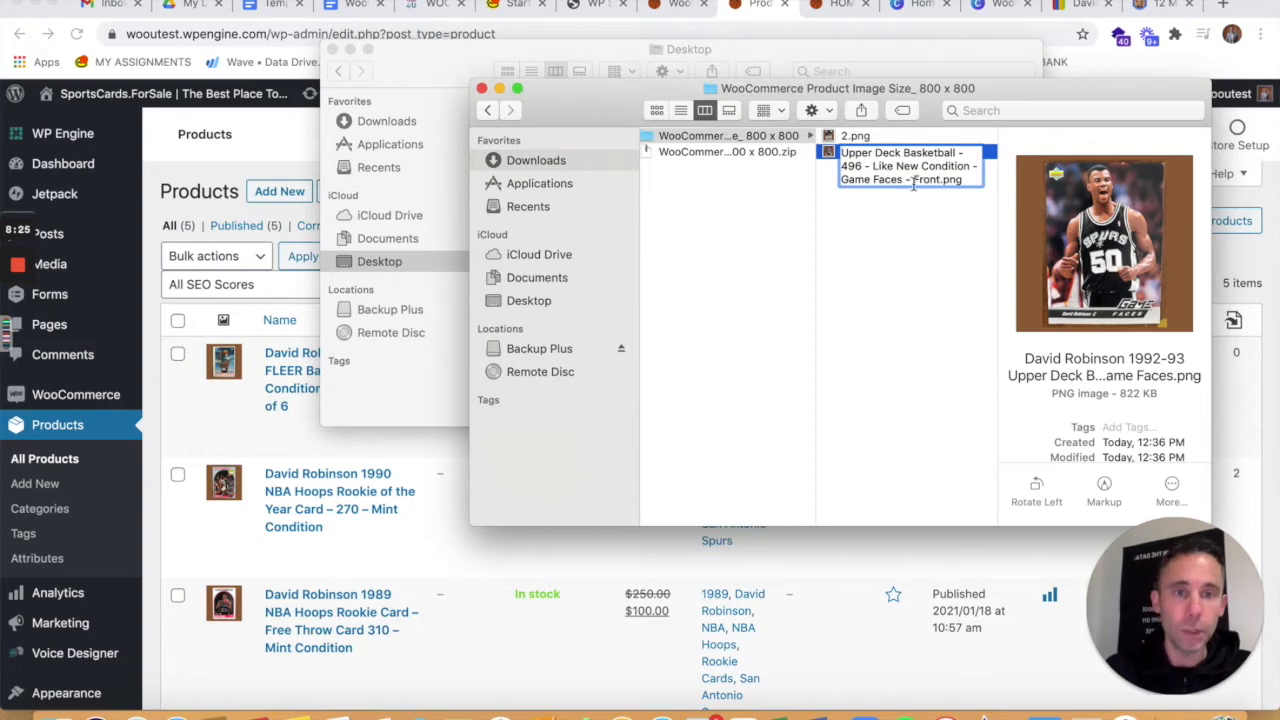
{"action": "left_click_drag", "start_coordinate": [942, 180], "coordinate": [838, 136]}
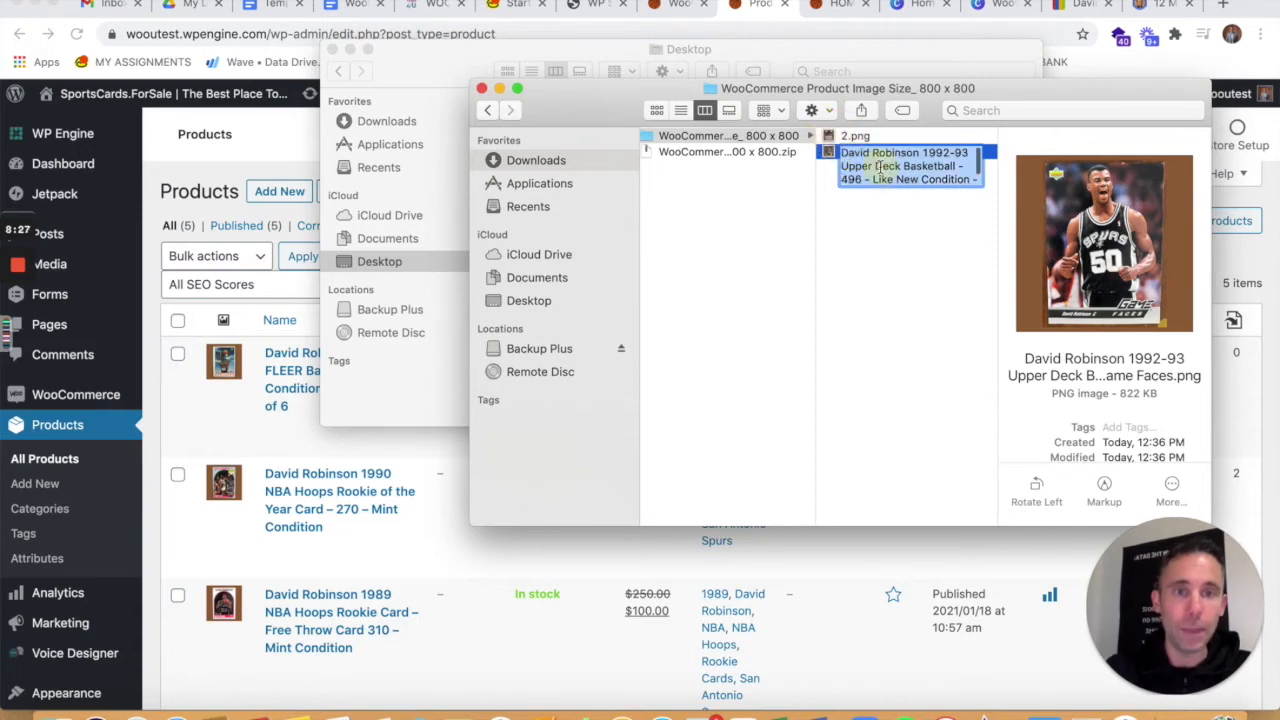
{"action": "right_click", "coordinate": [881, 168]}
{"action": "left_click", "coordinate": [903, 235]}
{"action": "left_click", "coordinate": [849, 246]}
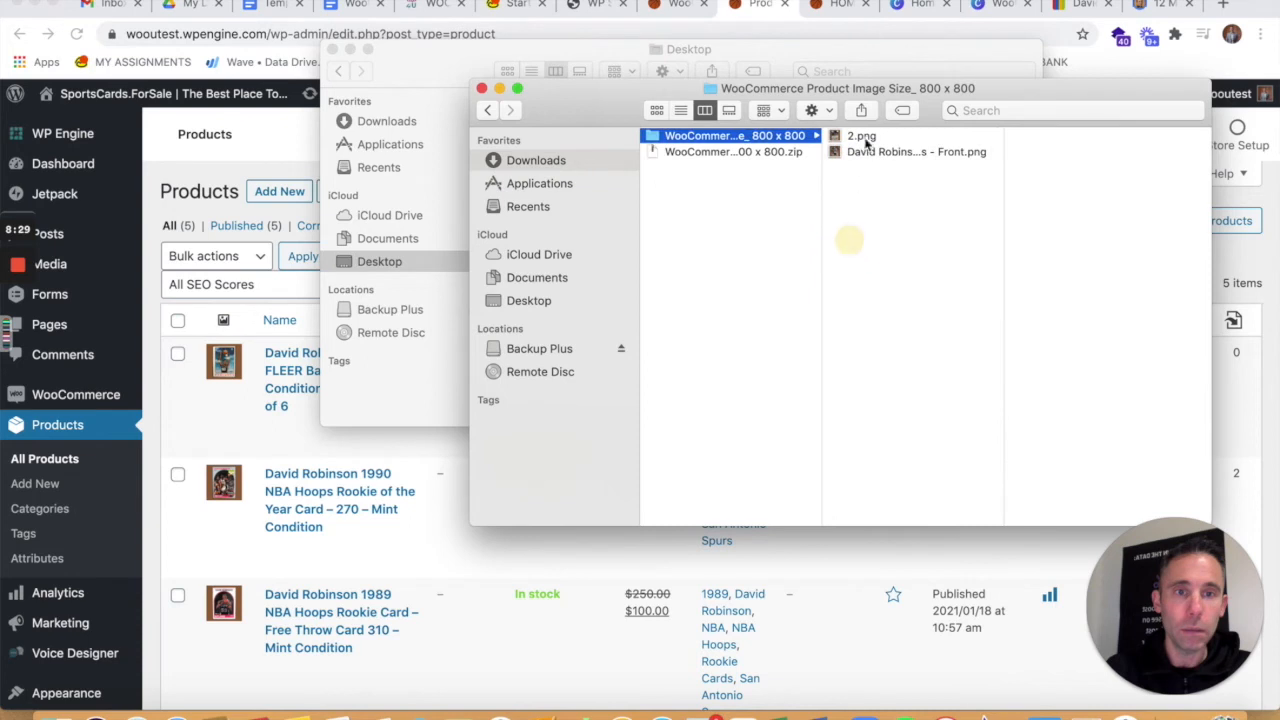
- Rename 2.png with the copied file name, ending it in "Back" instead of "Front"
{"action": "left_click", "coordinate": [851, 140]}
{"action": "left_click", "coordinate": [850, 142]}
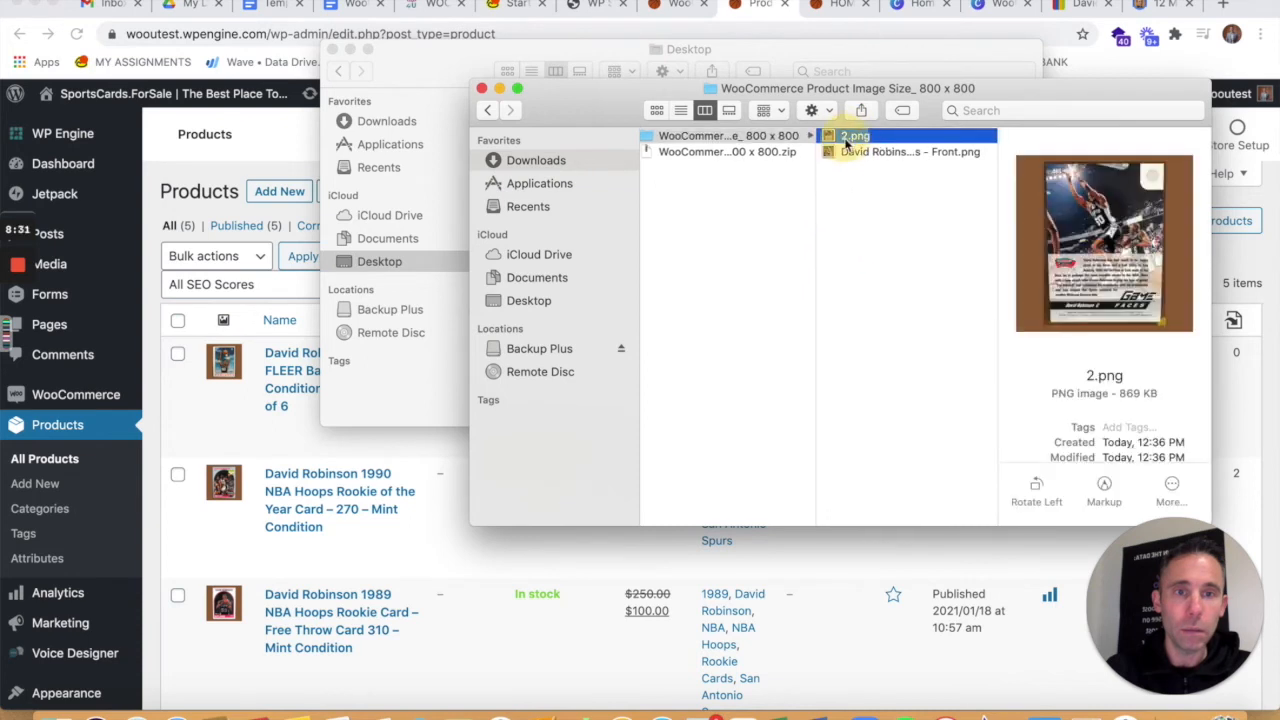
{"action": "key", "text": "super+v"}
{"action": "type", "text": "zb"}
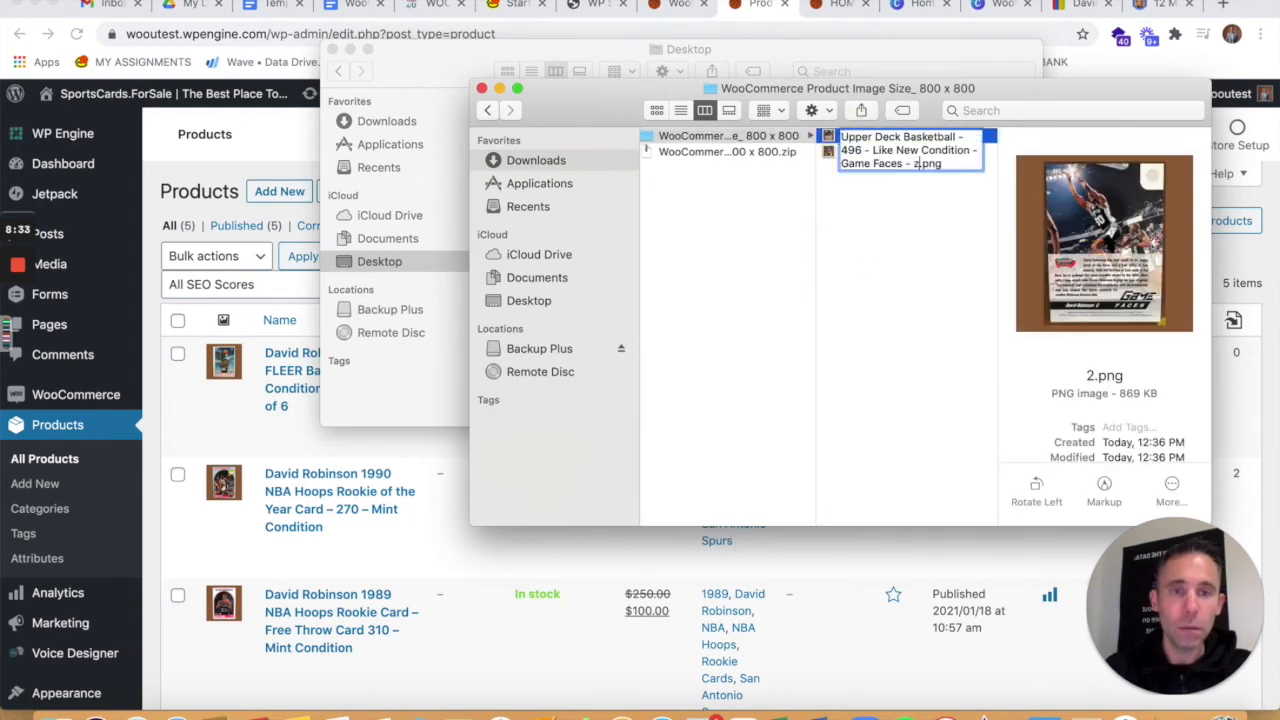
{"action": "type", "text": "Back"}
{"action": "key", "text": "Return"}
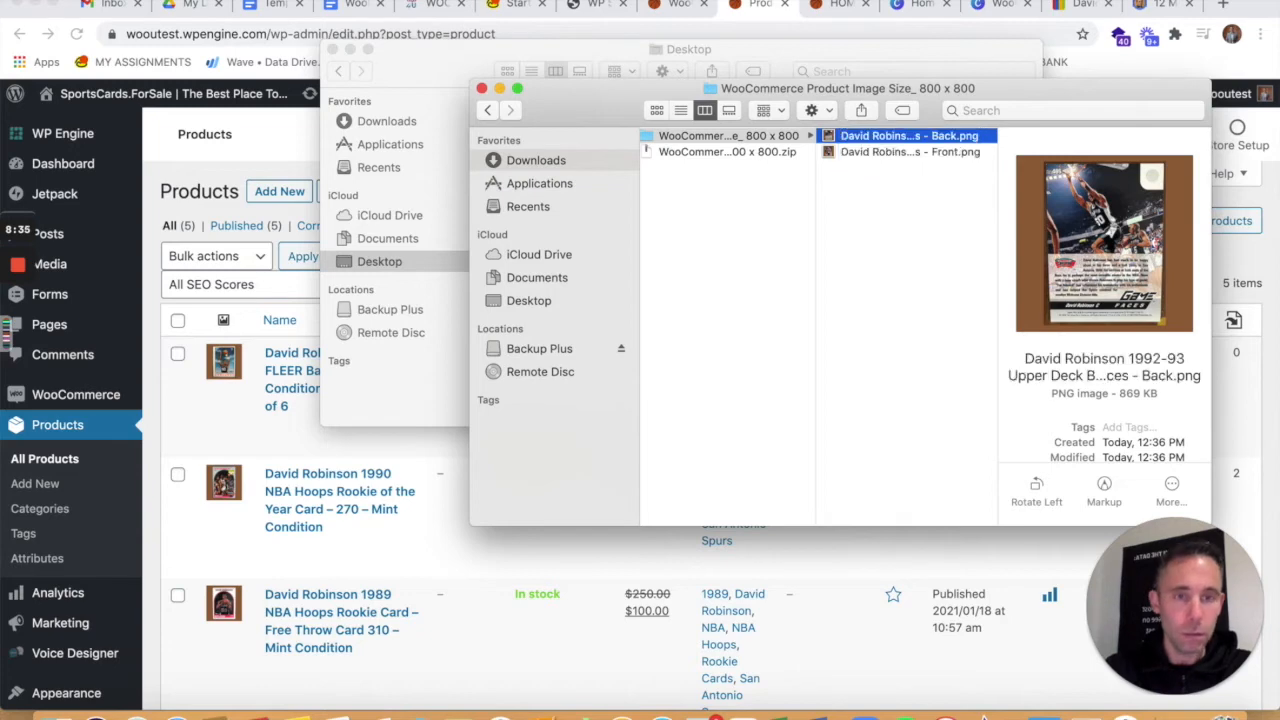
- Move the renamed front and back images out of the WooCommerce 800 x 800 folder into Downloads
{"action": "left_click", "coordinate": [872, 208]}
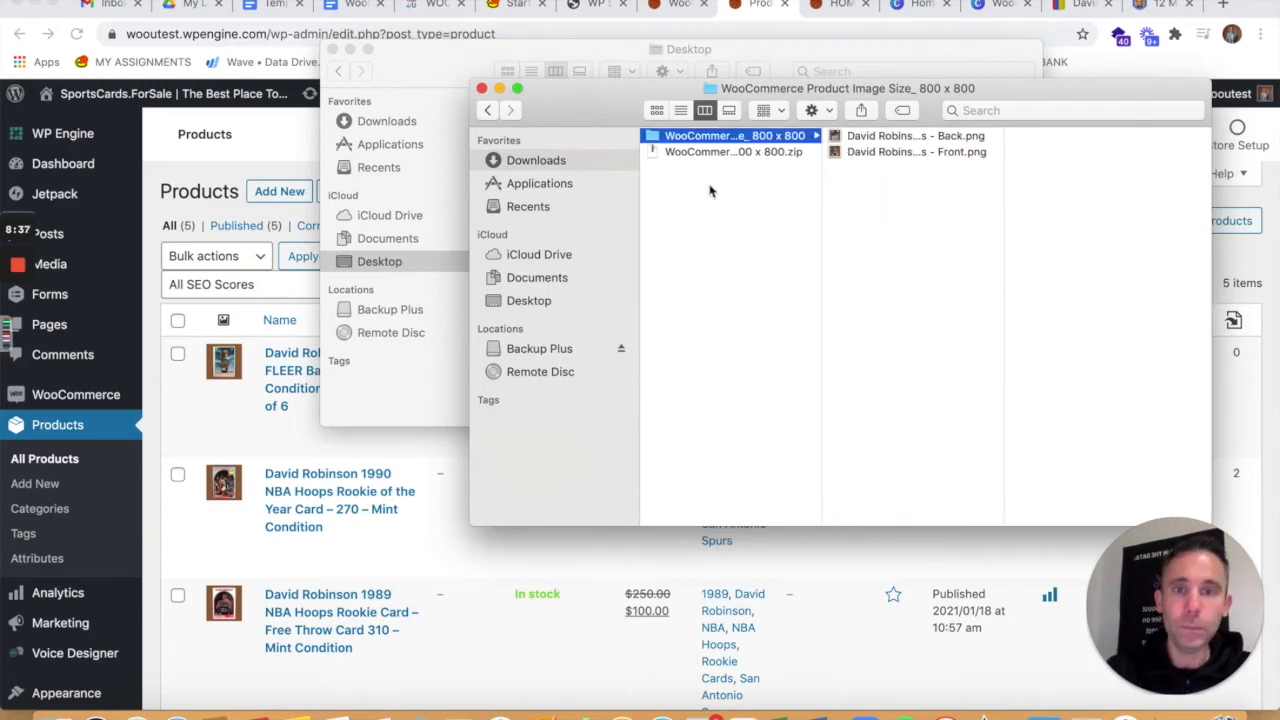
{"action": "left_click", "coordinate": [858, 142]}
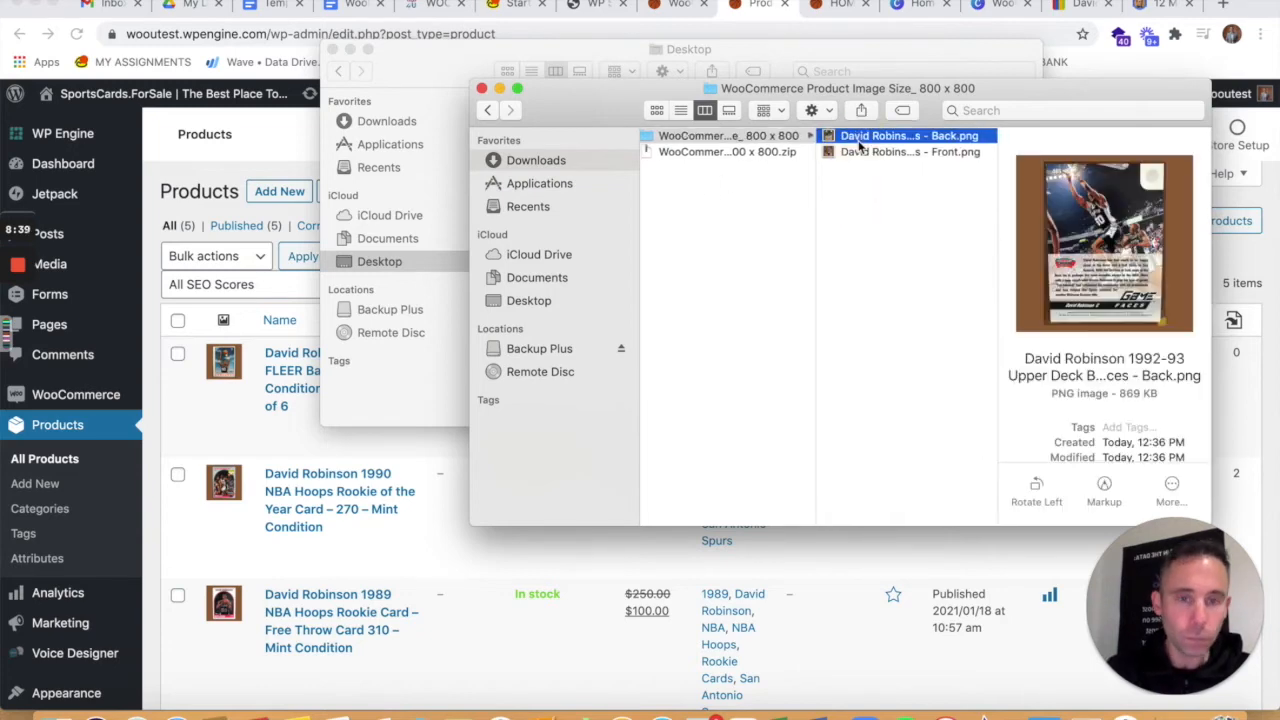
{"action": "left_click", "coordinate": [858, 152], "text": "shift"}
{"action": "left_click_drag", "start_coordinate": [798, 180], "coordinate": [760, 195]}
{"action": "left_click", "coordinate": [719, 170]}
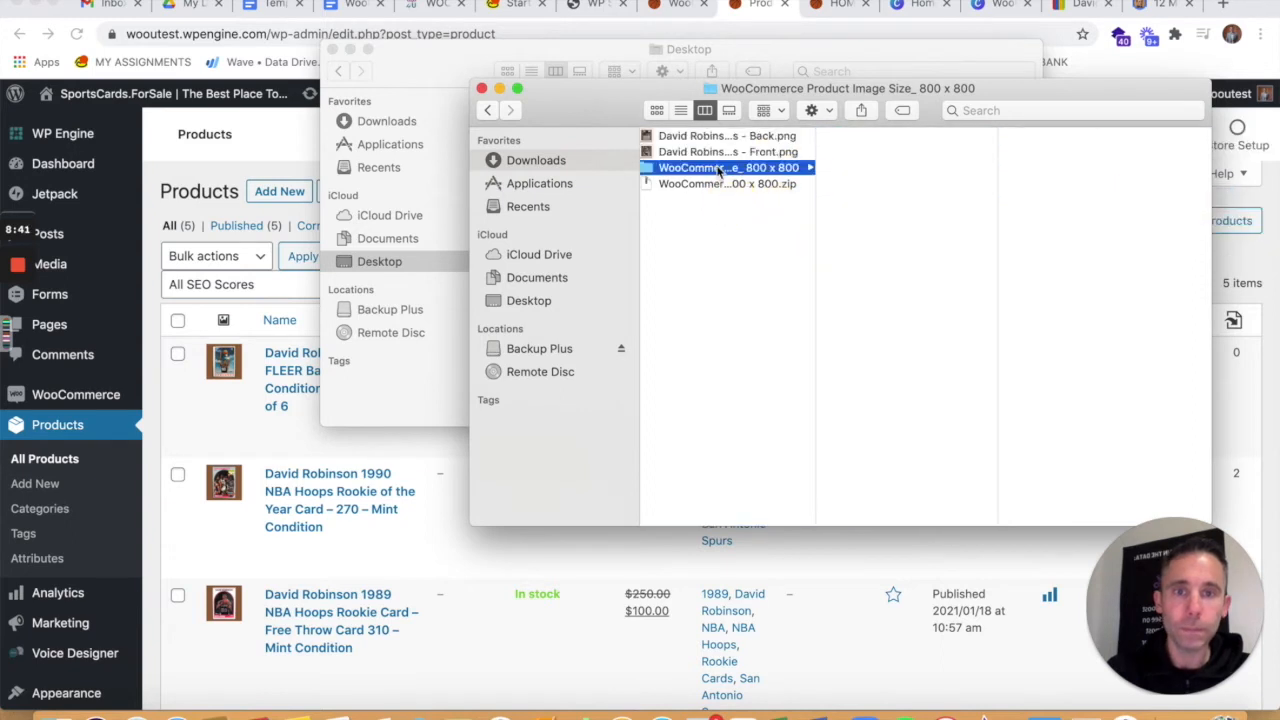
- Move the emptied WooCommerce 800 x 800 folder and its zip file from Downloads to the Trash
{"action": "left_click", "coordinate": [728, 184], "text": "shift"}
{"action": "right_click", "coordinate": [745, 180]}
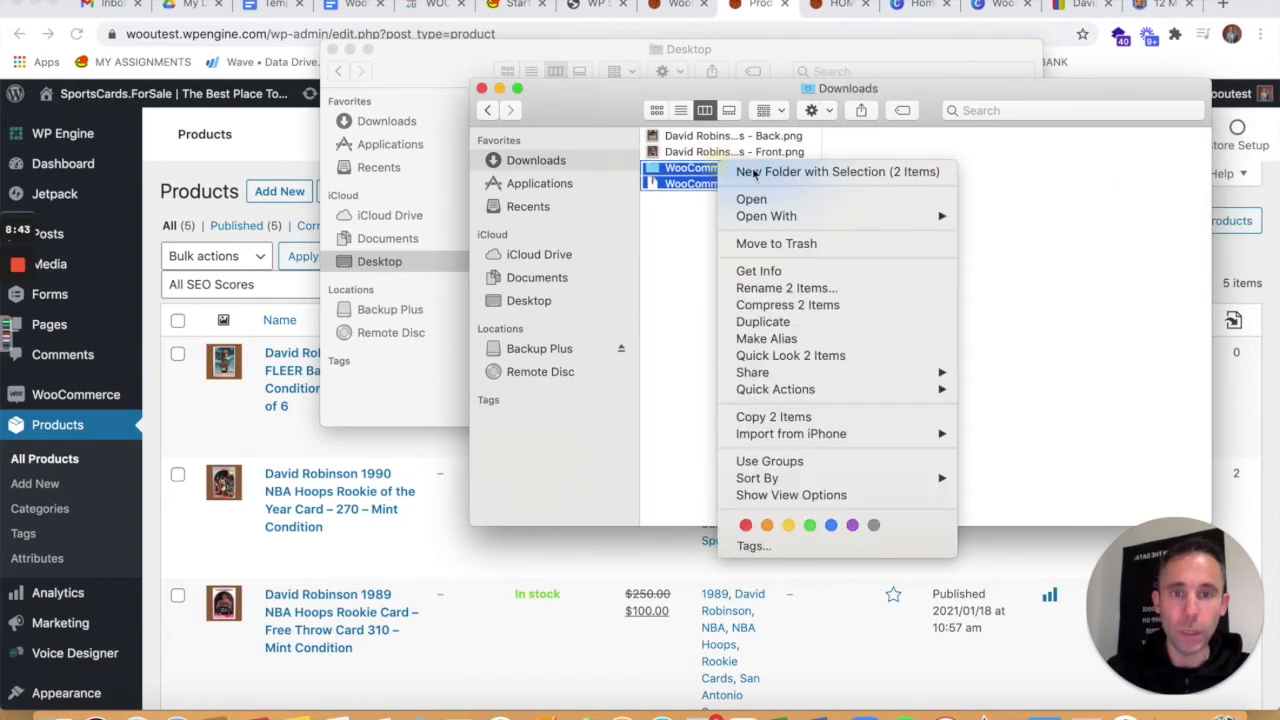
{"action": "key", "text": "Escape"}
{"action": "right_click", "coordinate": [748, 187]}
{"action": "key", "text": "Escape"}
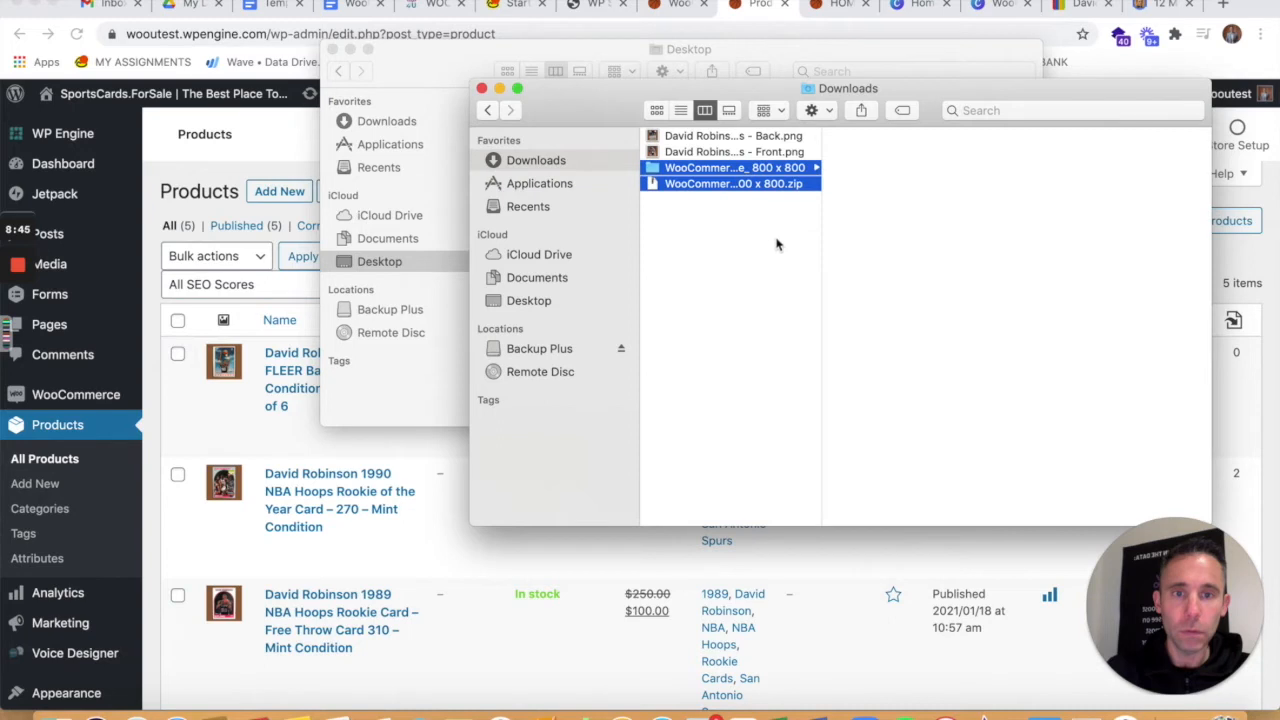
{"action": "right_click", "coordinate": [688, 175]}
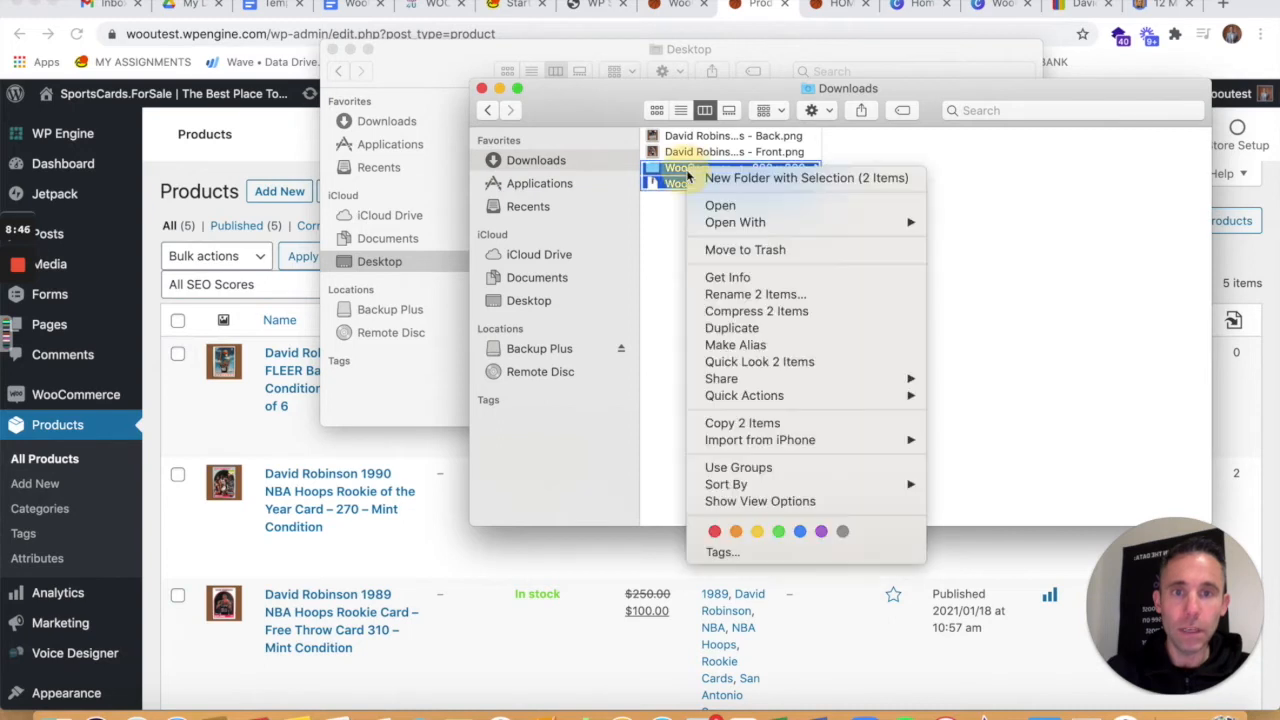
{"action": "left_click", "coordinate": [729, 249]}
- Preview the front and back card images in Downloads, and close the Desktop and Downloads Finder windows
{"action": "left_click", "coordinate": [686, 154]}
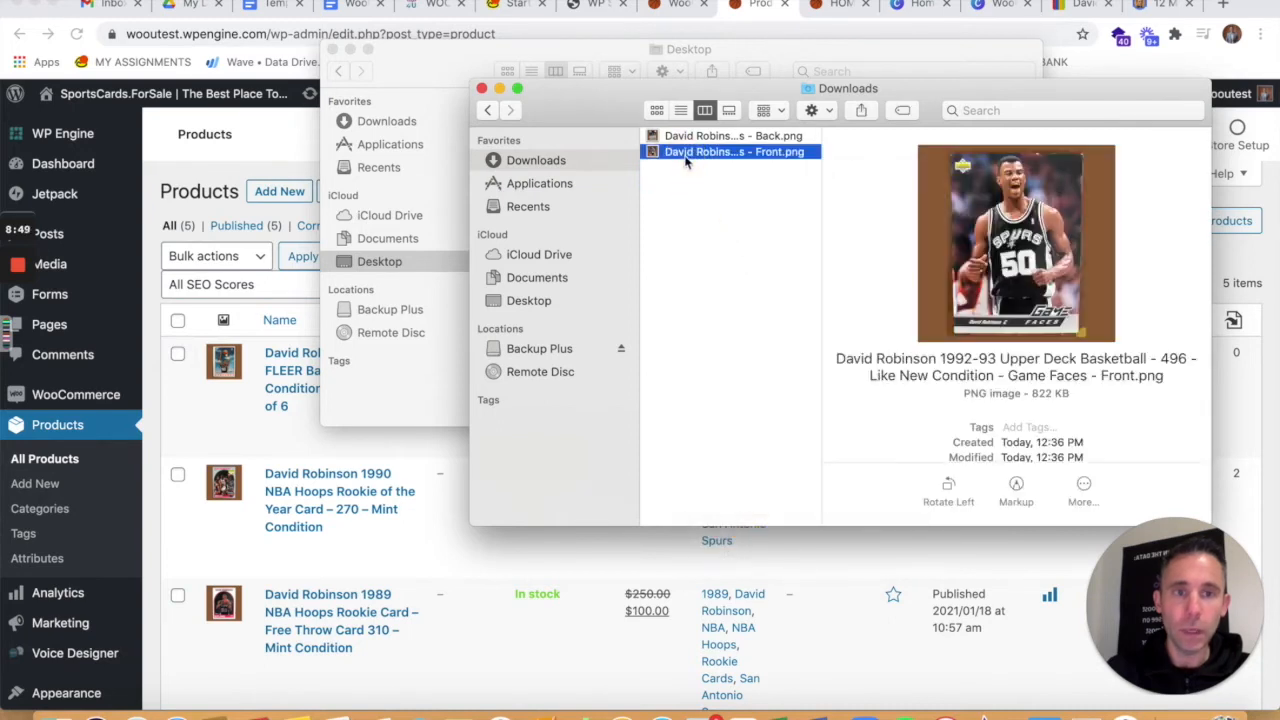
{"action": "left_click", "coordinate": [690, 139]}
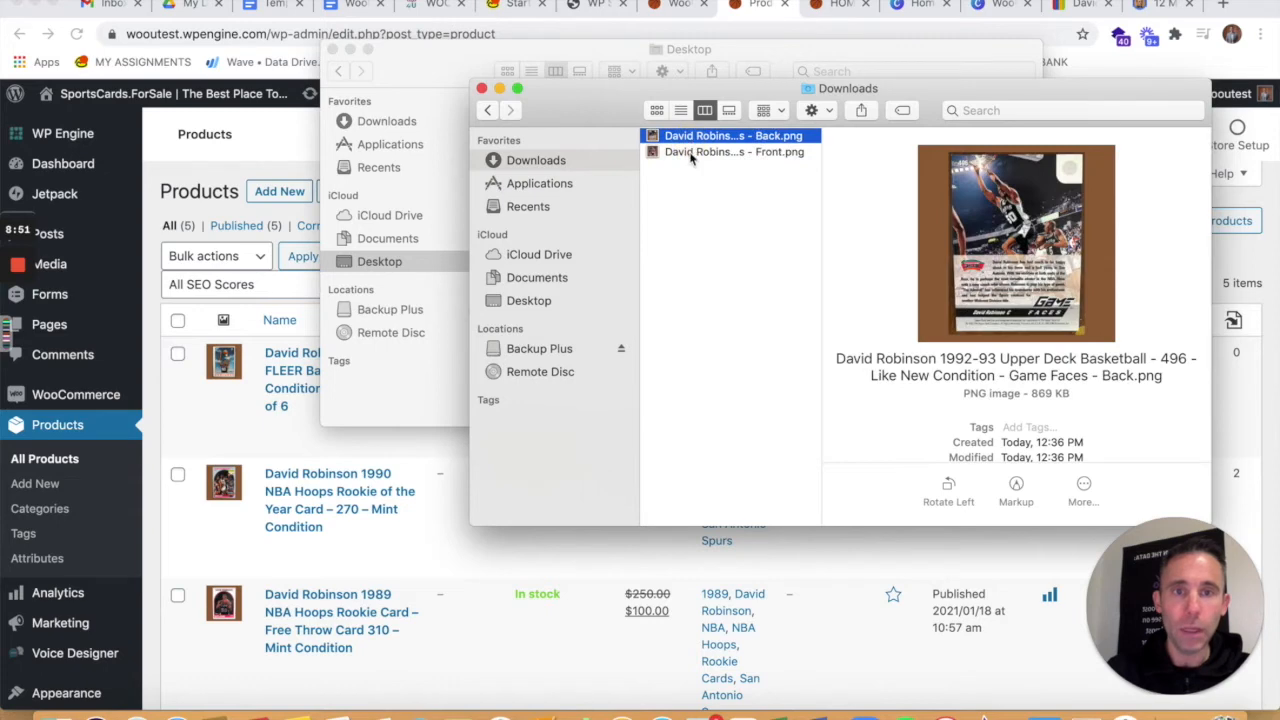
{"action": "left_click", "coordinate": [690, 154]}
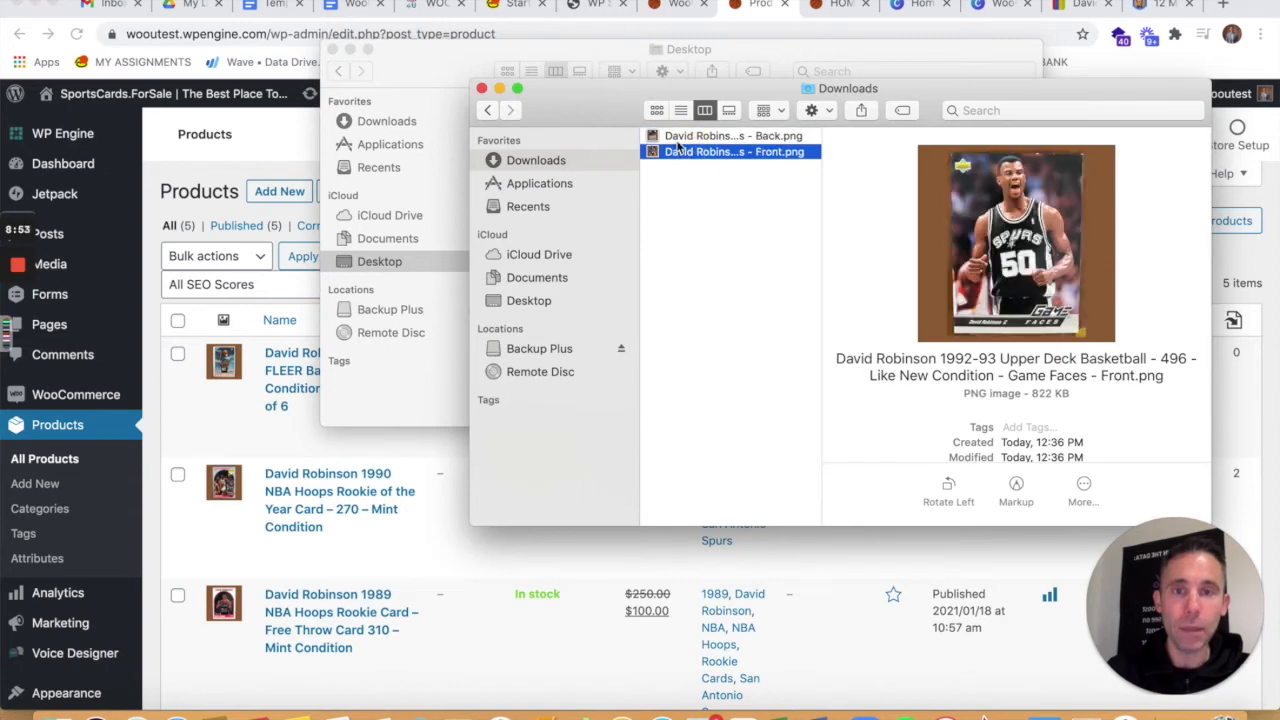
{"action": "left_click", "coordinate": [437, 76]}
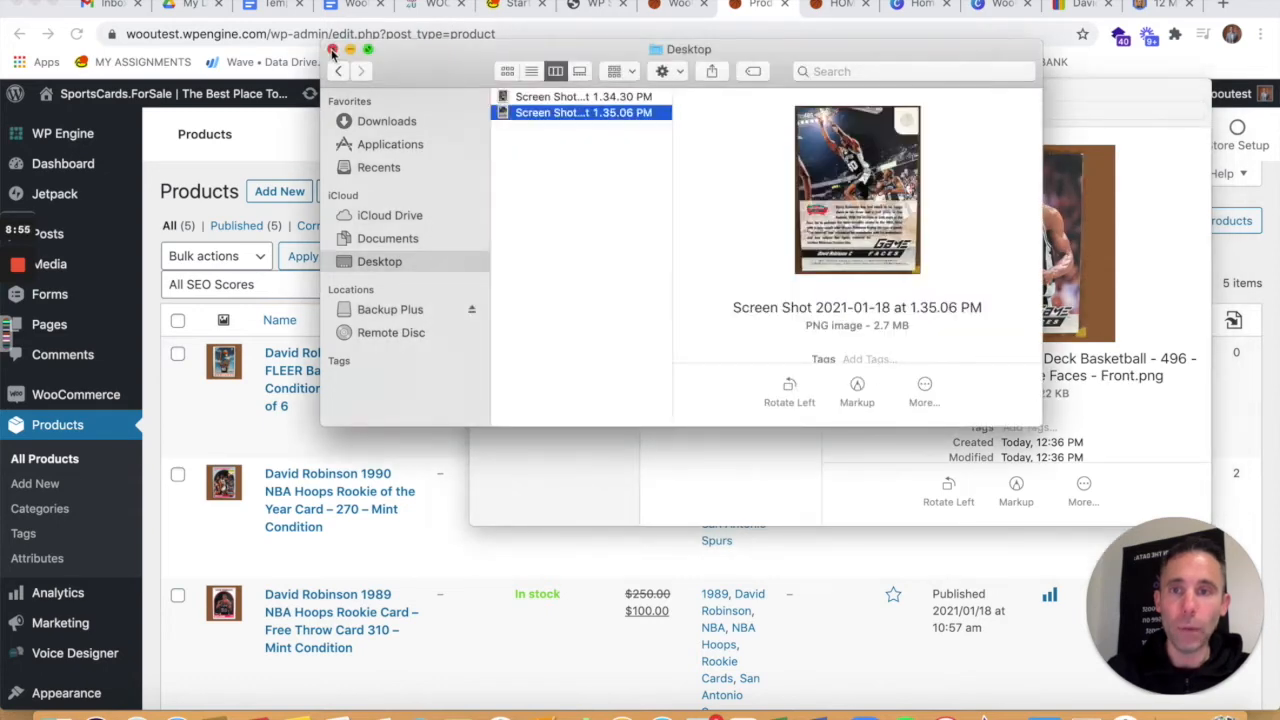
{"action": "left_click", "coordinate": [333, 50]}
{"action": "left_click", "coordinate": [482, 89]}
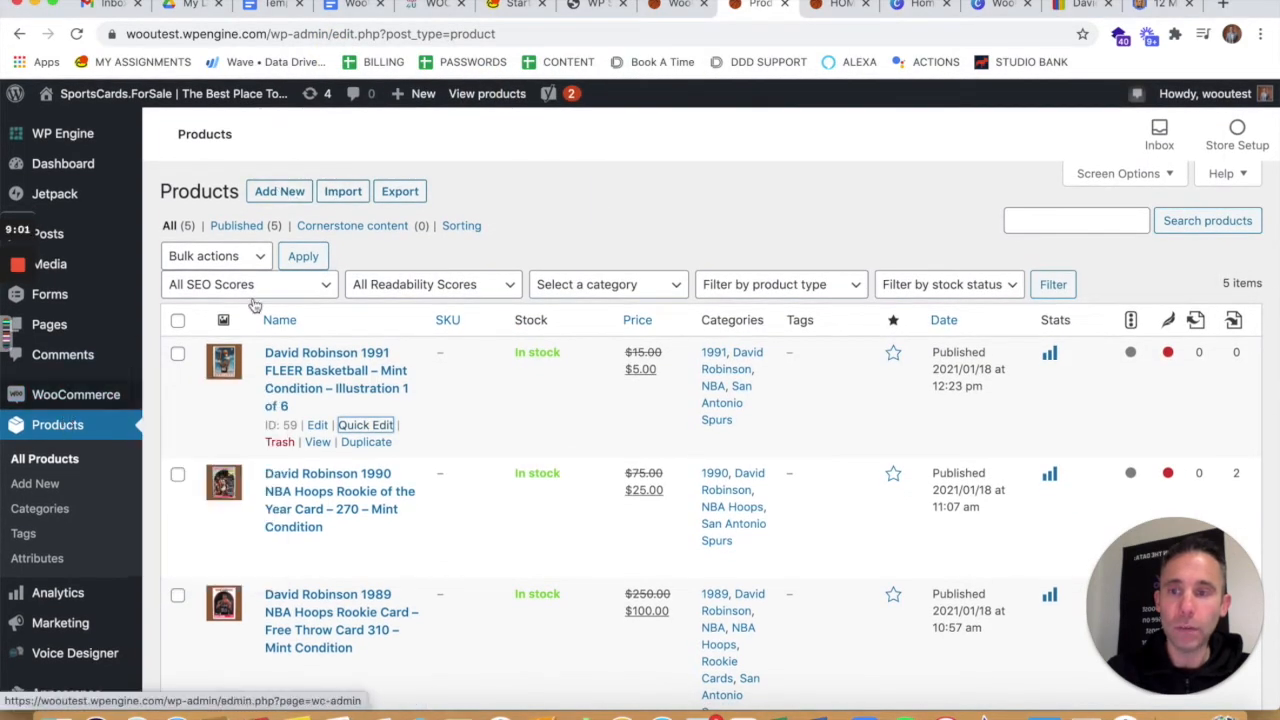
- Add a new product titled "David Robinson 1992-93 Upper Deck Basketball - 496 - Like New Condition - Game Faces"
{"action": "left_click", "coordinate": [277, 191]}
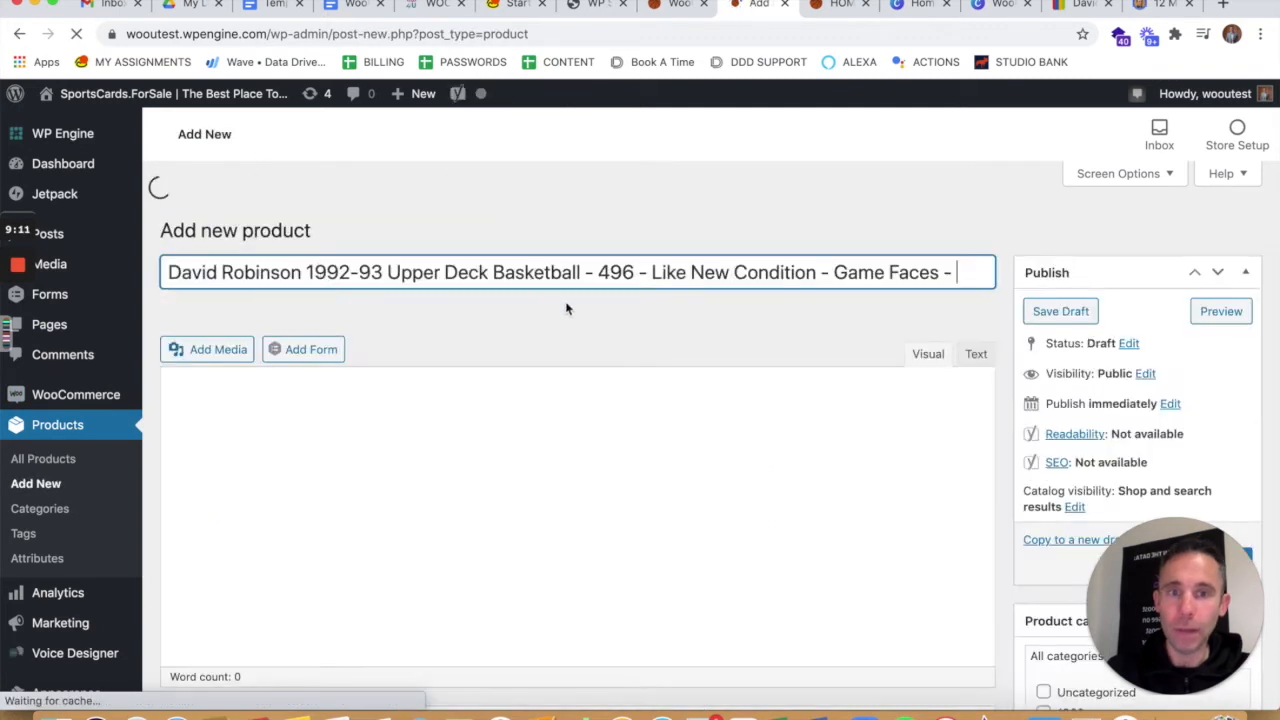
{"action": "key", "text": "BackSpace"}
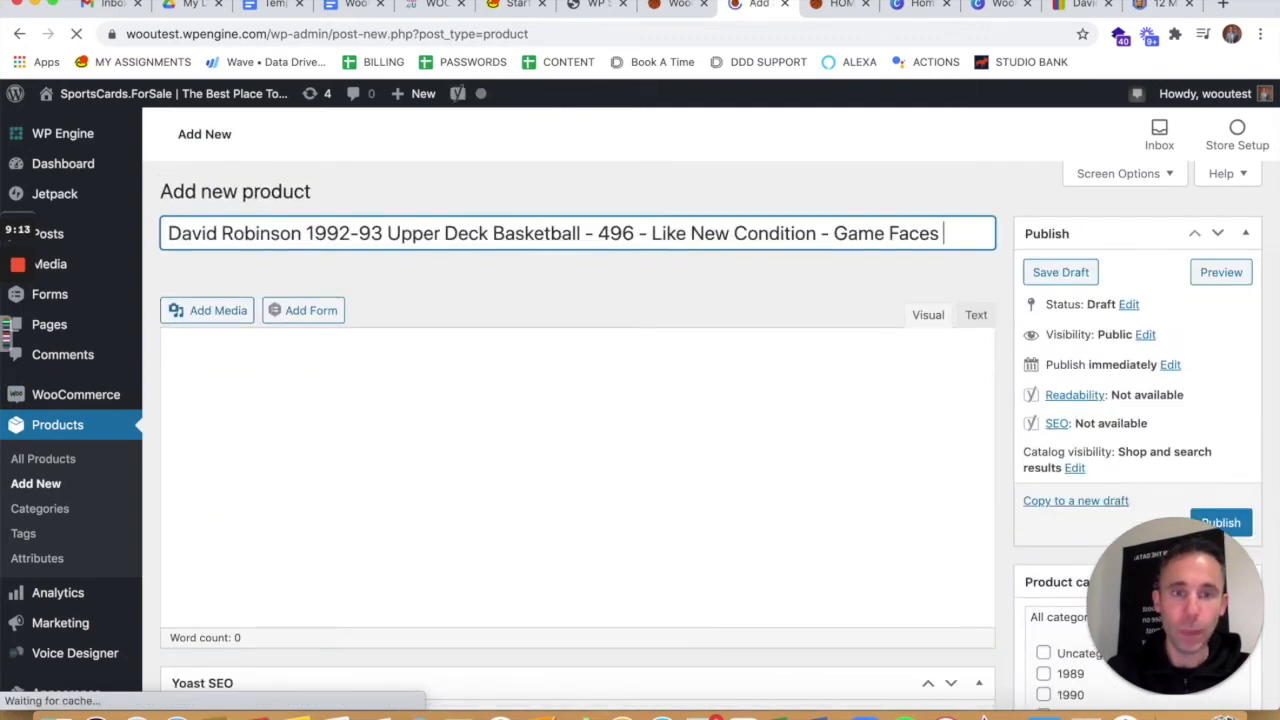
{"action": "key", "text": "BackSpace"}
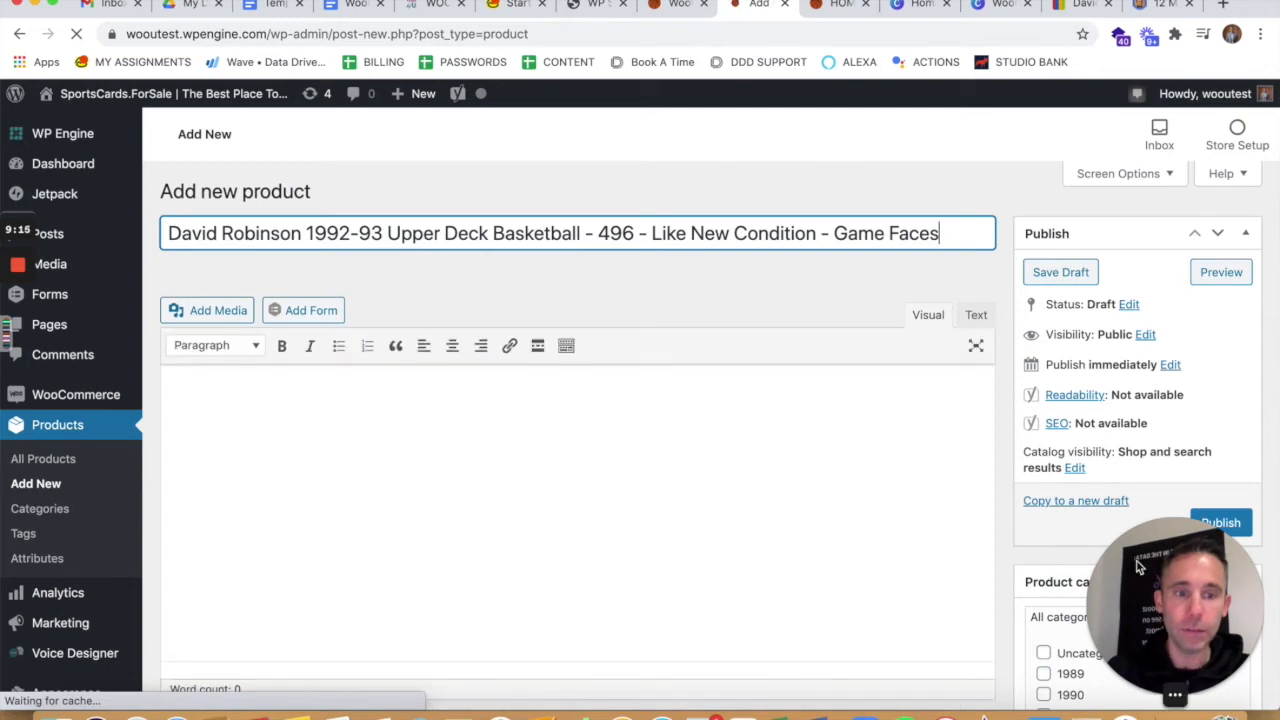
- Assign the new product to the David Robinson, NBA and San Antonio Spurs categories
{"action": "left_click_drag", "start_coordinate": [499, 536], "coordinate": [36, 554]}
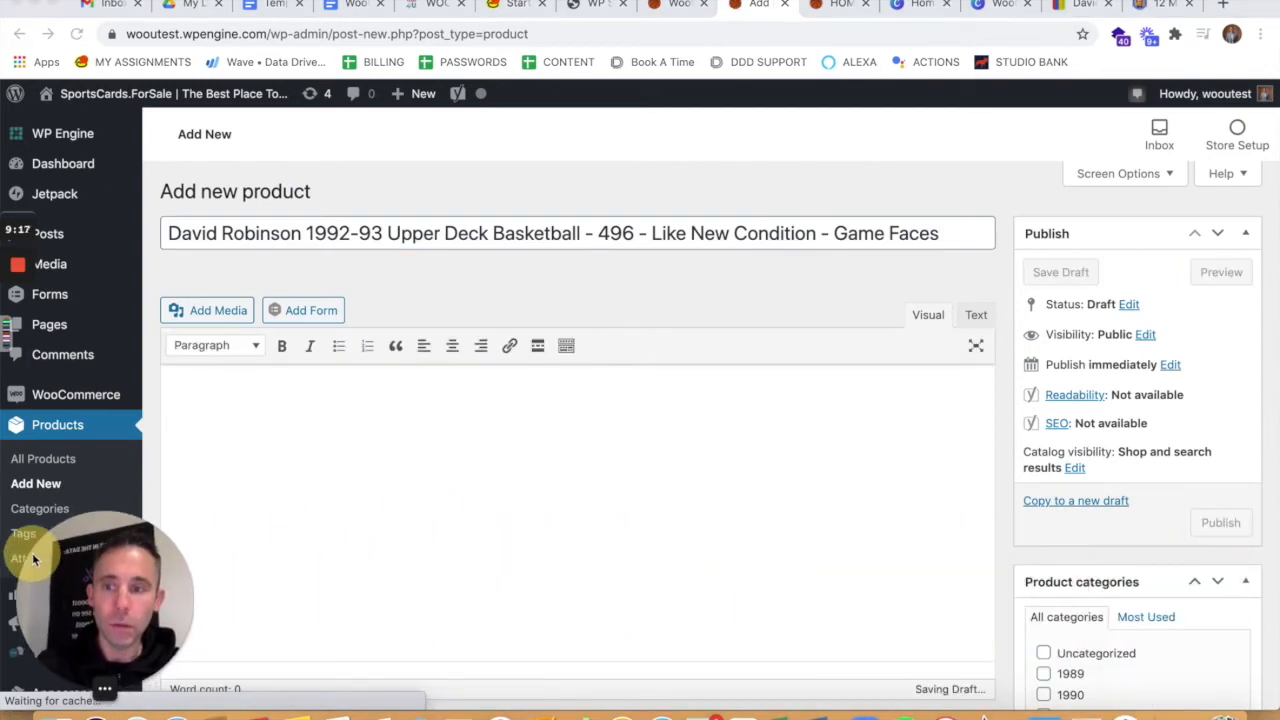
{"action": "scroll", "coordinate": [1170, 516], "scroll_direction": "down", "scroll_amount": 5}
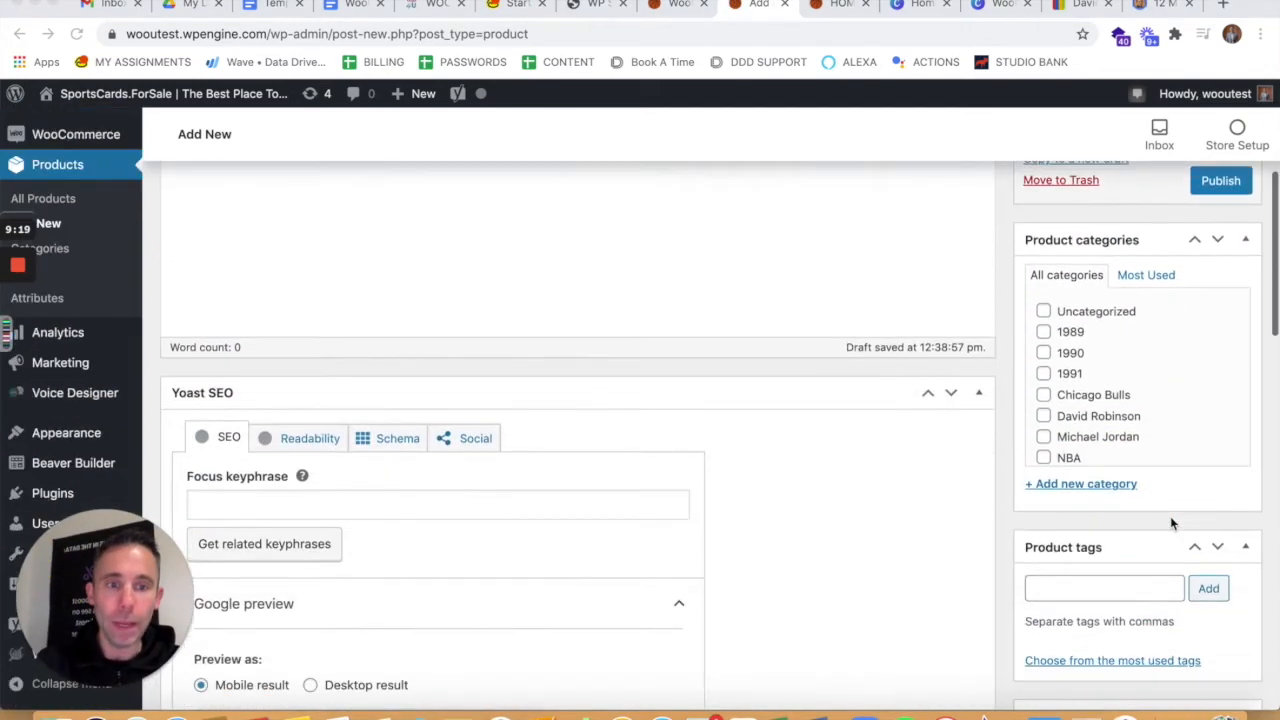
{"action": "scroll", "coordinate": [1108, 437], "scroll_direction": "down", "scroll_amount": 1}
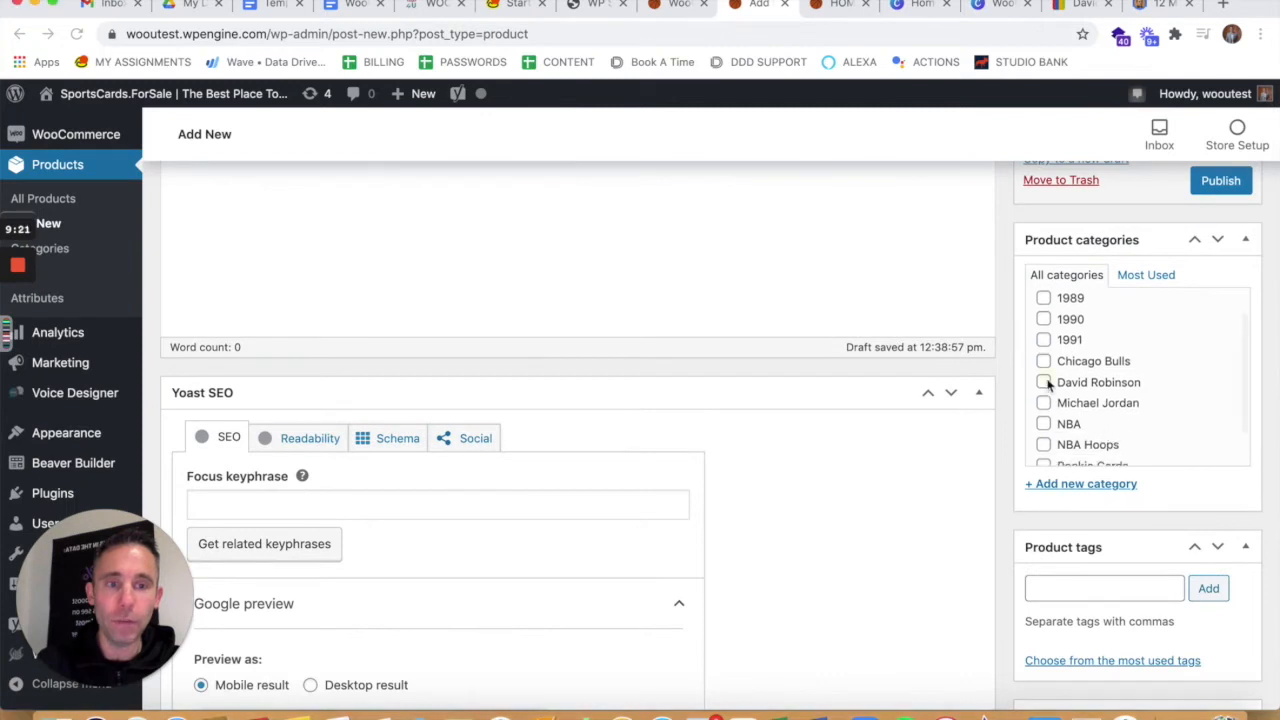
{"action": "left_click", "coordinate": [1044, 383]}
{"action": "left_click", "coordinate": [1043, 424]}
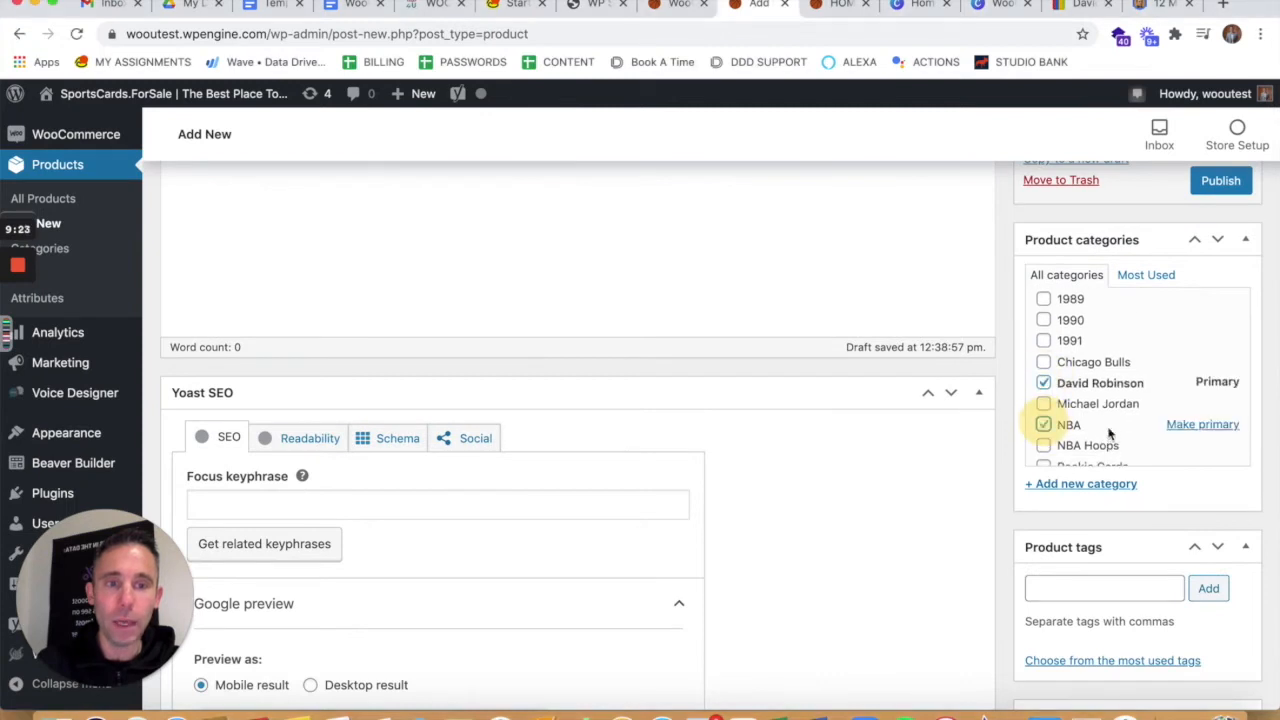
{"action": "scroll", "coordinate": [1100, 430], "scroll_direction": "down", "scroll_amount": 1}
{"action": "left_click", "coordinate": [1108, 448]}
{"action": "scroll", "coordinate": [1108, 452], "scroll_direction": "down", "scroll_amount": 1}
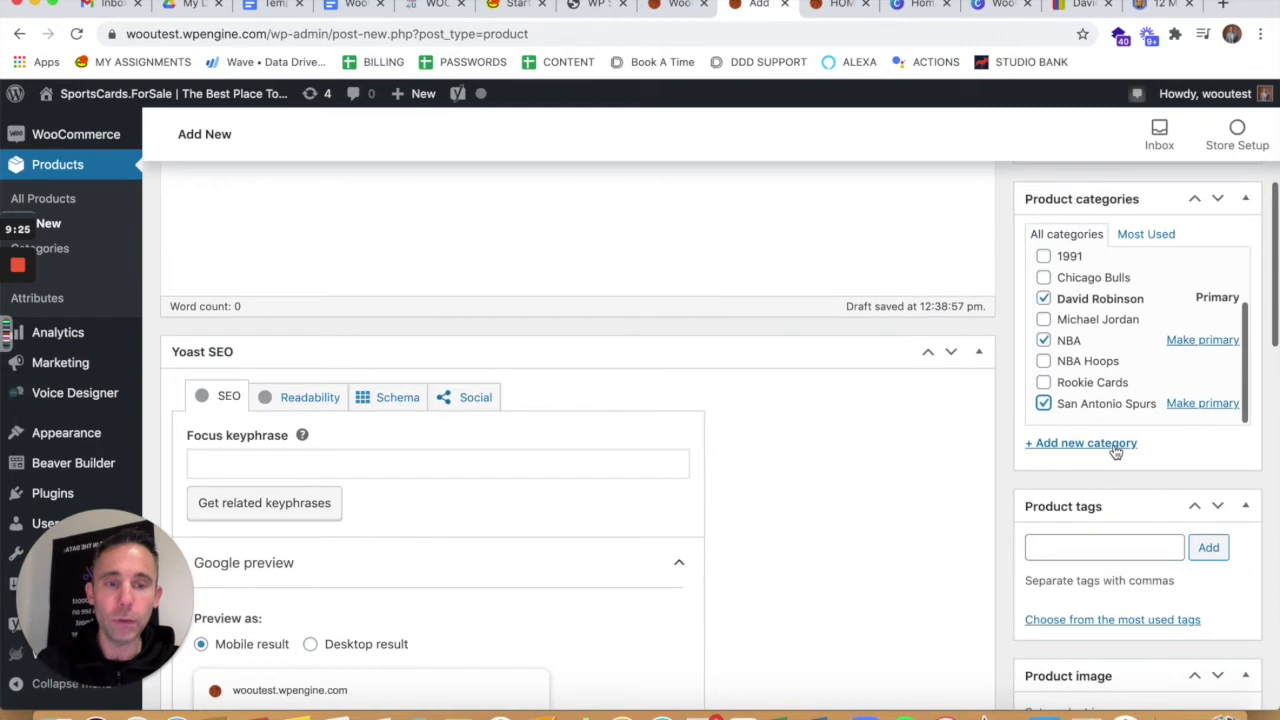
- Create the new product categories "Upper Deck" and "1992" for the card
{"action": "left_click", "coordinate": [1100, 447]}
{"action": "type", "text": "Upper Deck"}
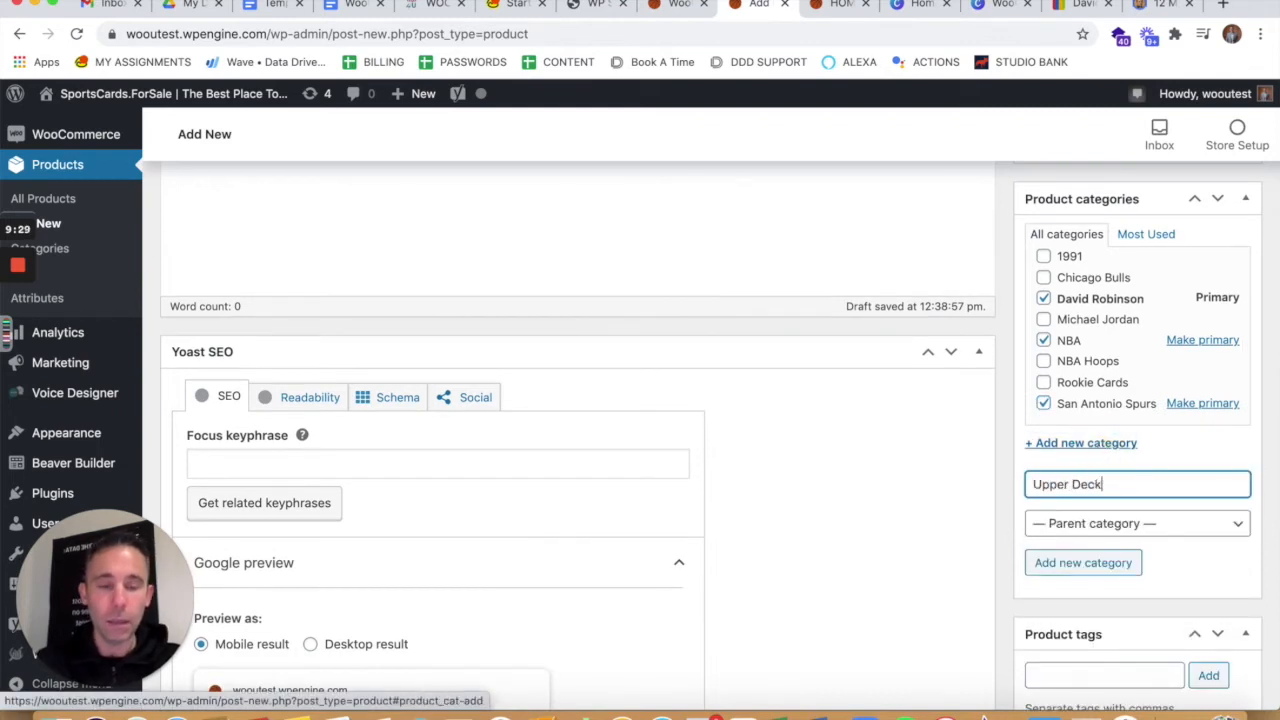
{"action": "left_click", "coordinate": [1115, 564]}
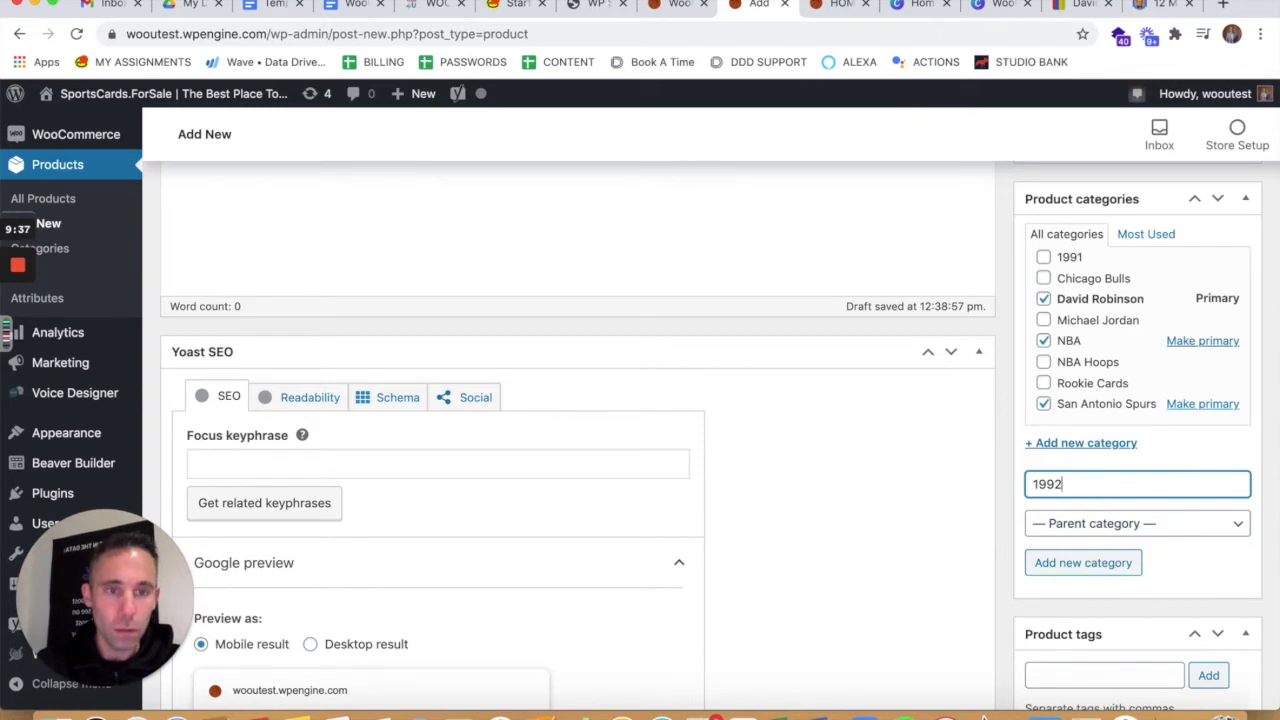
{"action": "left_click", "coordinate": [1115, 564]}
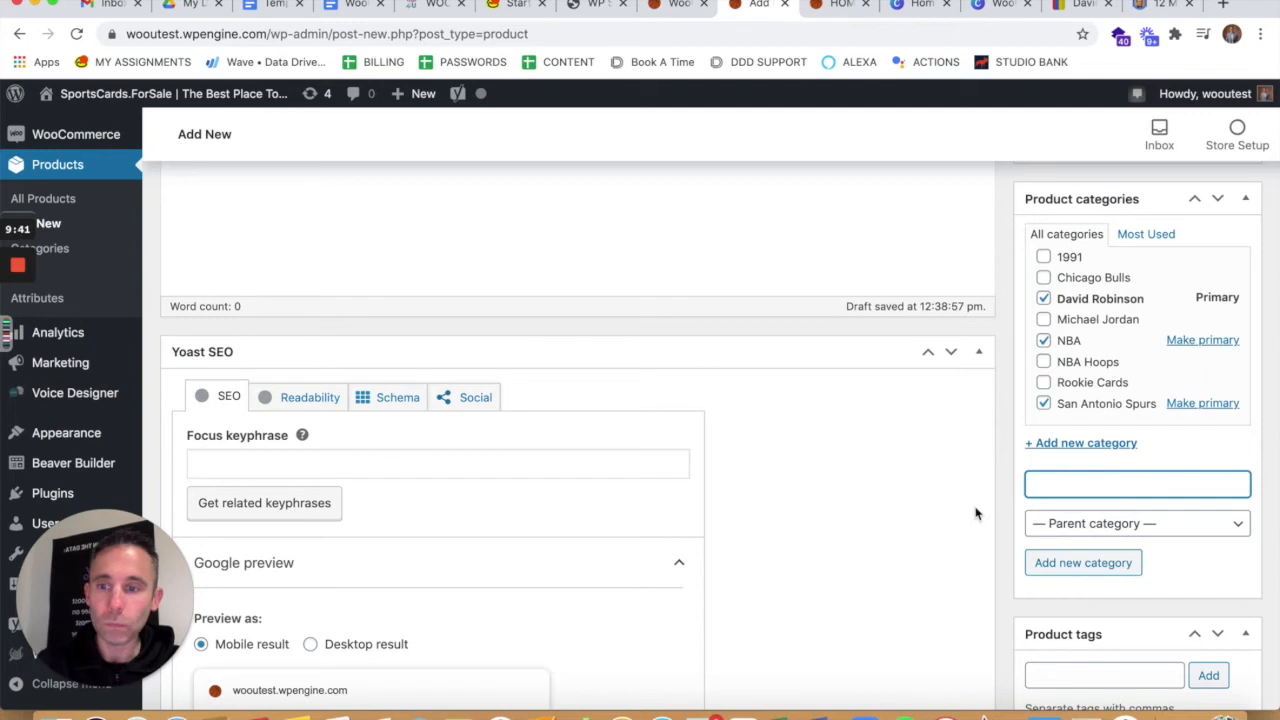
- Upload the card's Front.png from the Downloads folder and set it as the product image
{"action": "scroll", "coordinate": [976, 514], "scroll_direction": "down", "scroll_amount": 5}
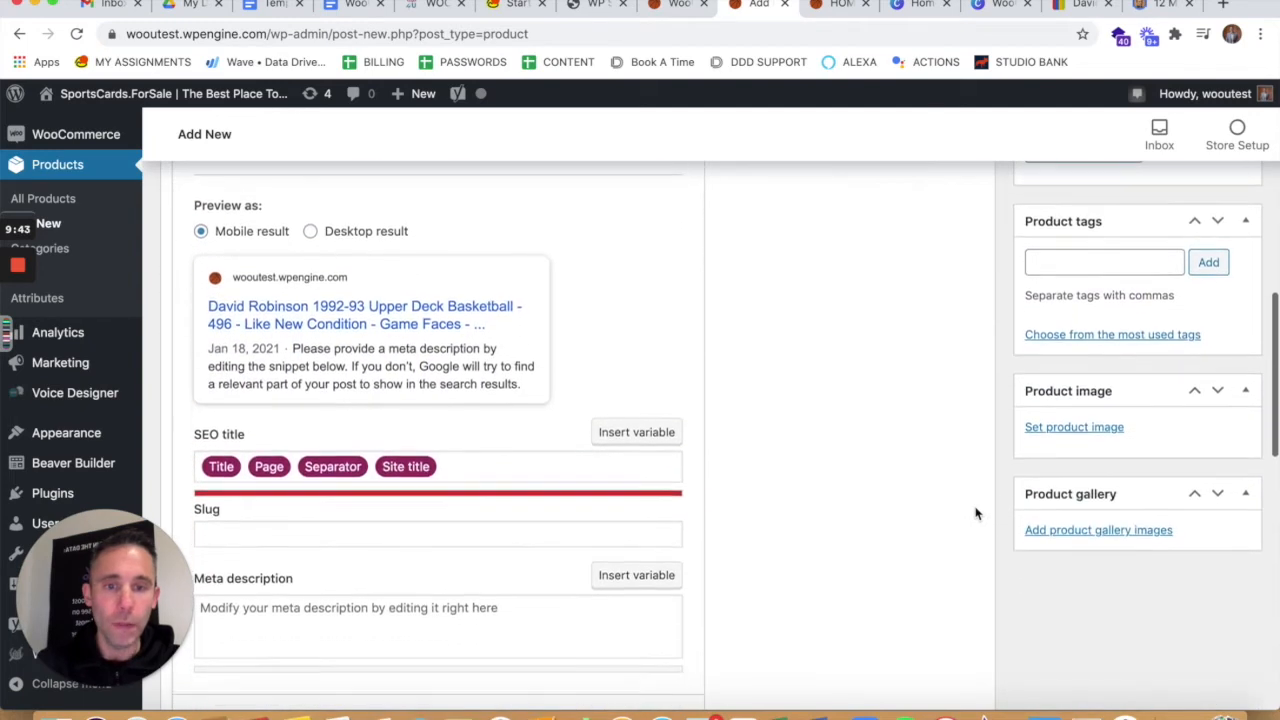
{"action": "left_click", "coordinate": [1045, 420]}
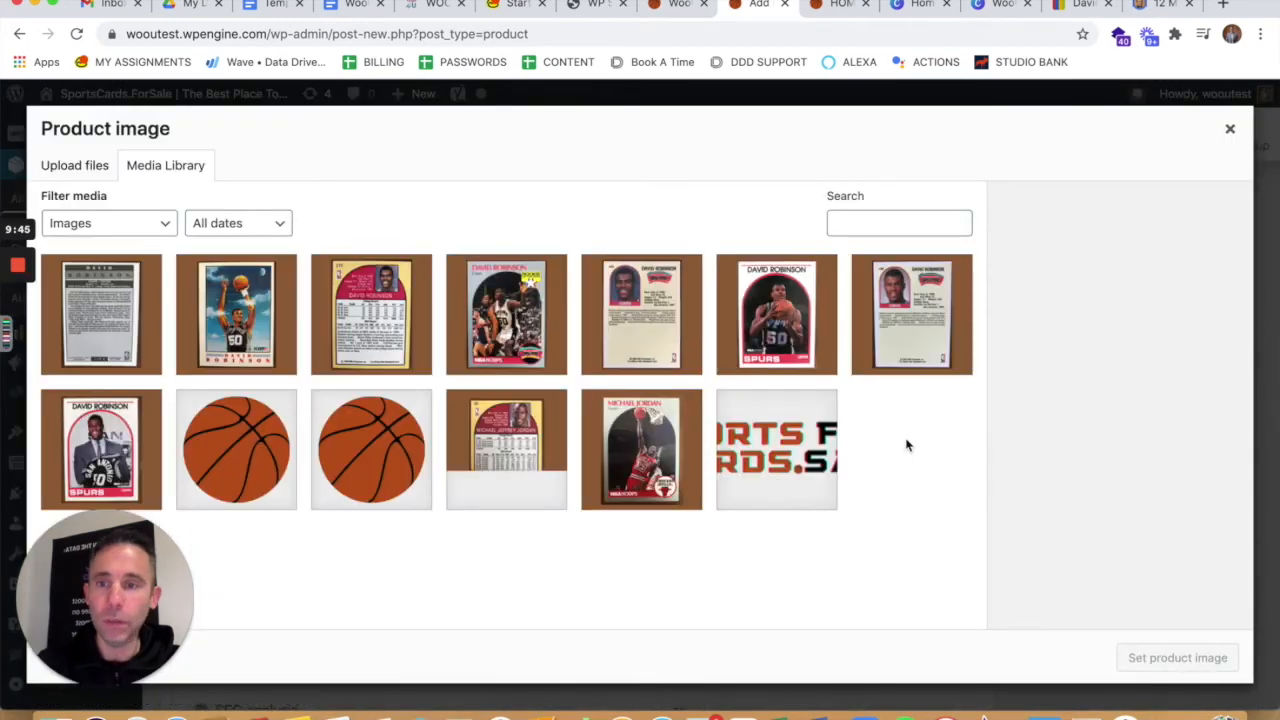
{"action": "left_click_drag", "start_coordinate": [160, 612], "coordinate": [1266, 603]}
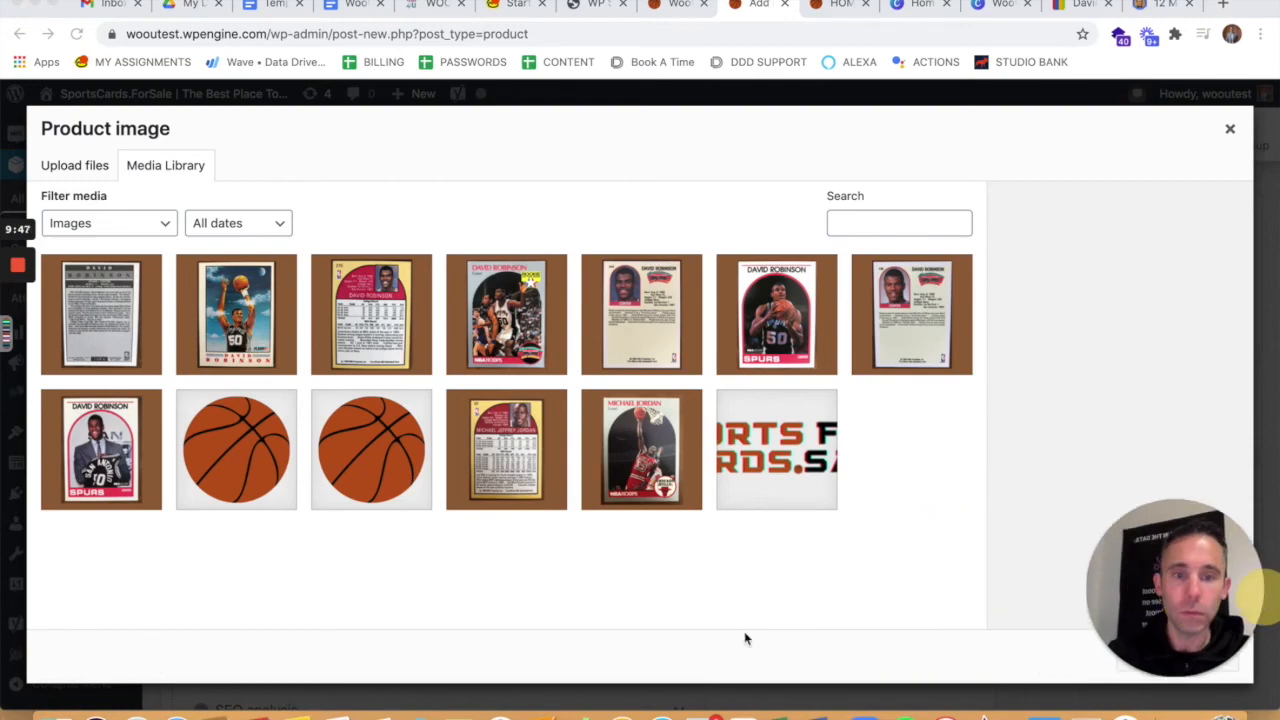
{"action": "left_click", "coordinate": [52, 714]}
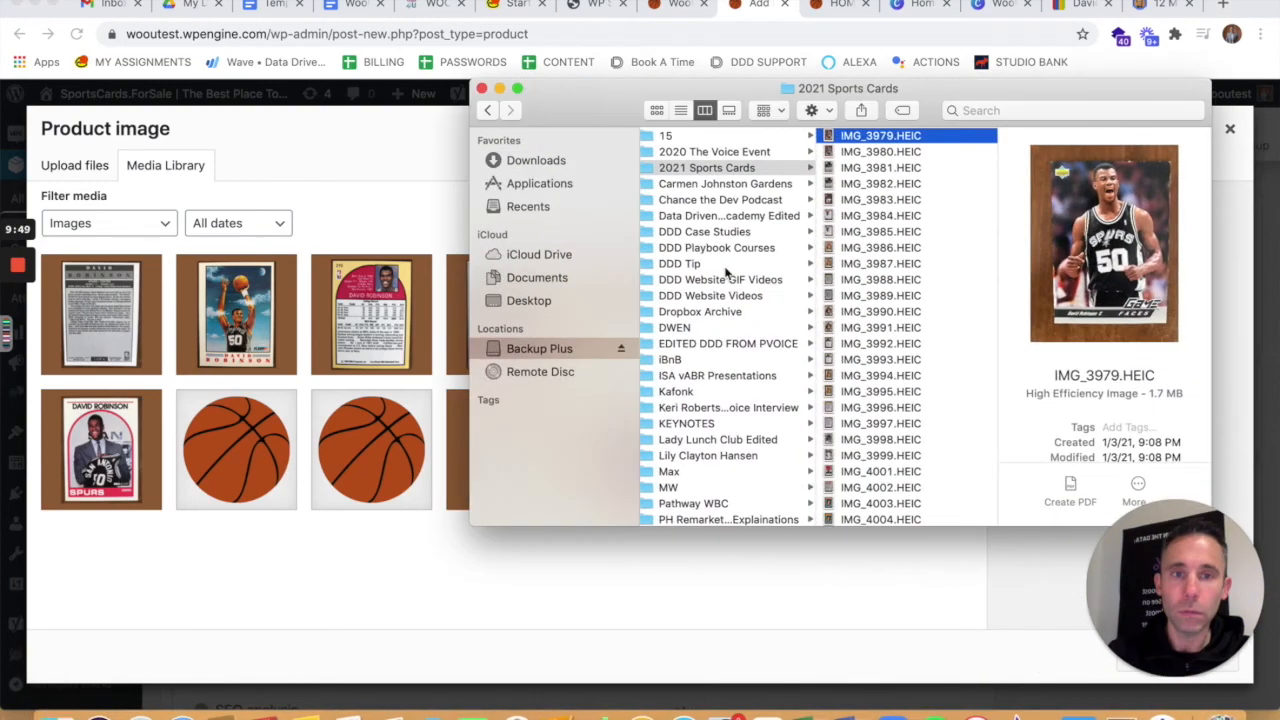
{"action": "left_click", "coordinate": [536, 161]}
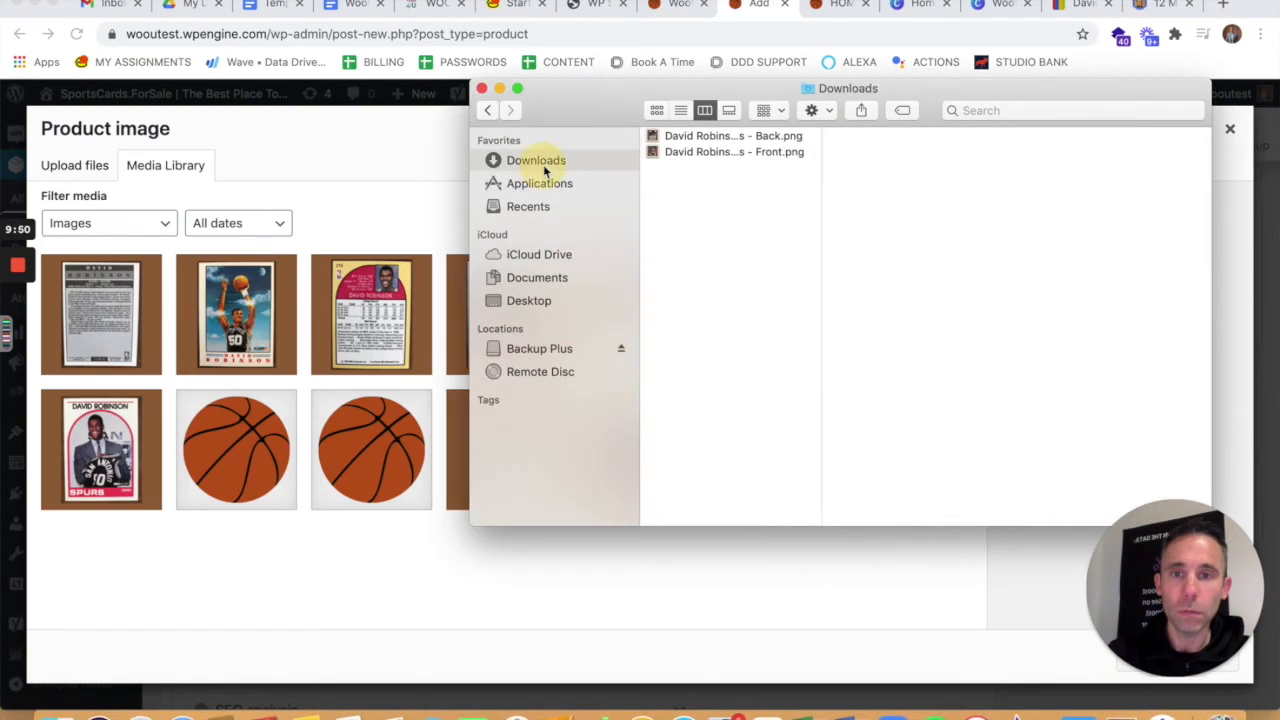
{"action": "left_click", "coordinate": [719, 150]}
{"action": "left_click_drag", "start_coordinate": [707, 152], "coordinate": [239, 300]}
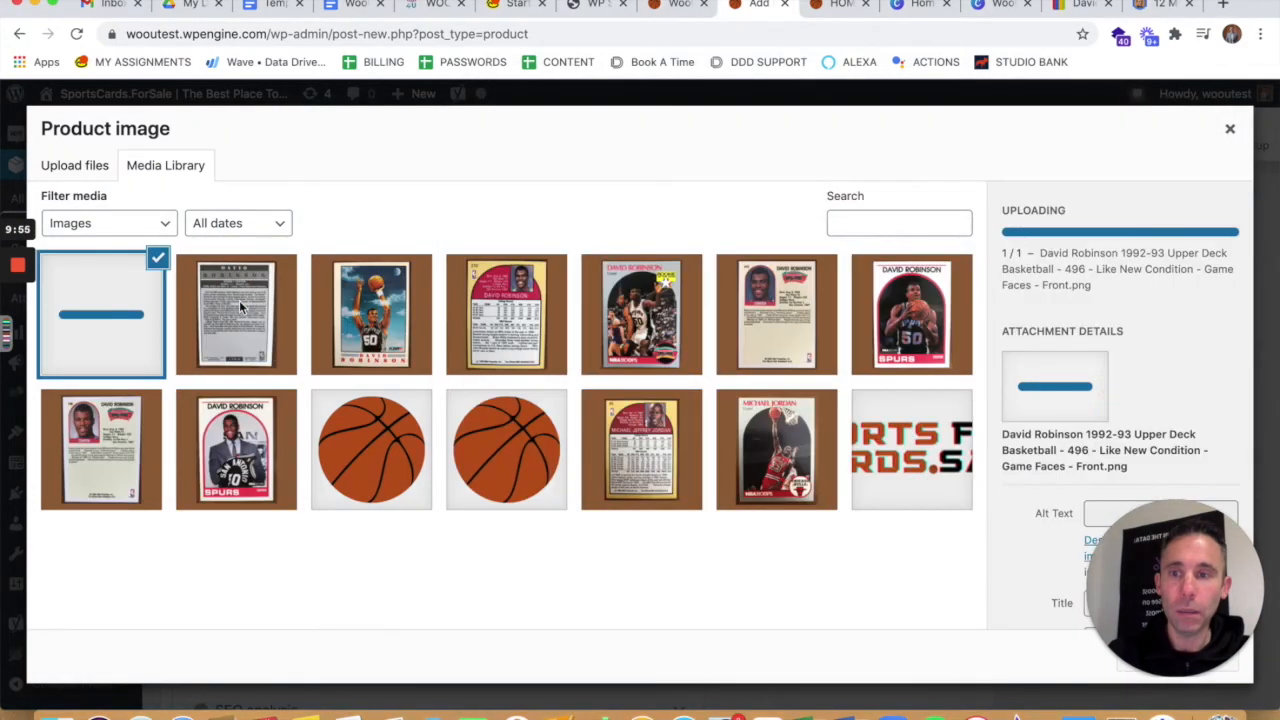
{"action": "left_click_drag", "start_coordinate": [1152, 556], "coordinate": [118, 528]}
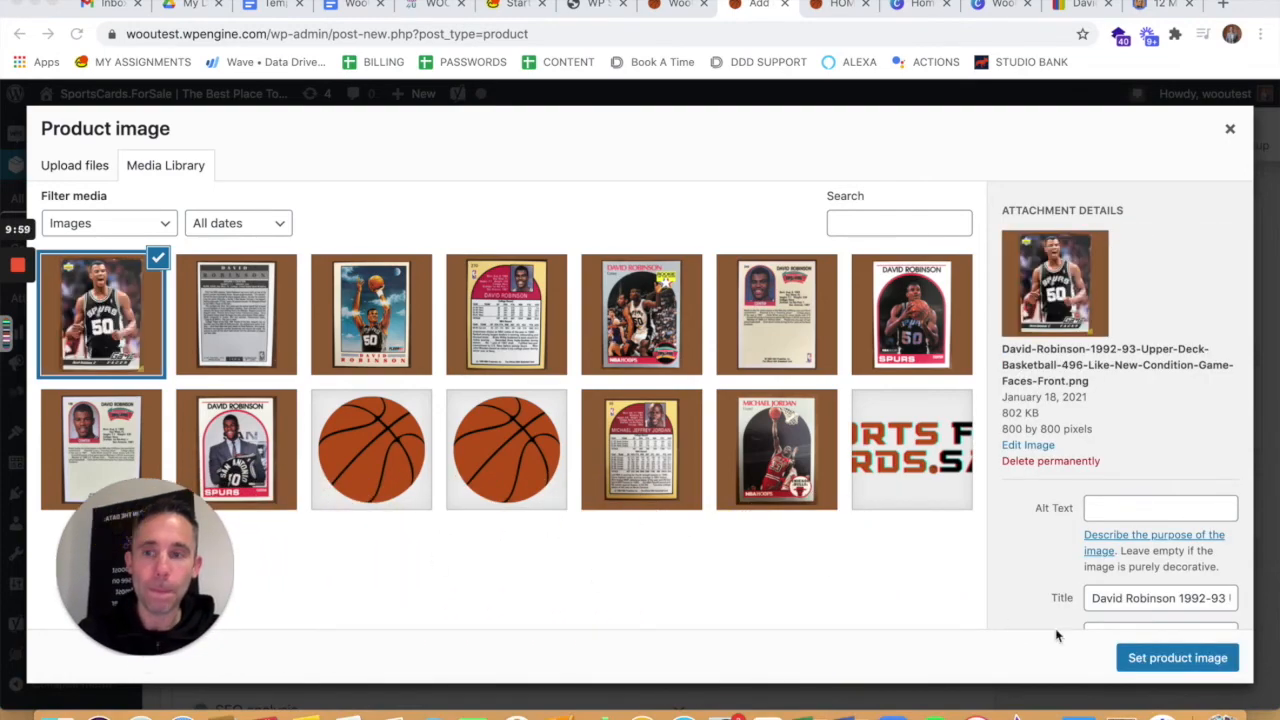
{"action": "left_click", "coordinate": [1172, 662]}
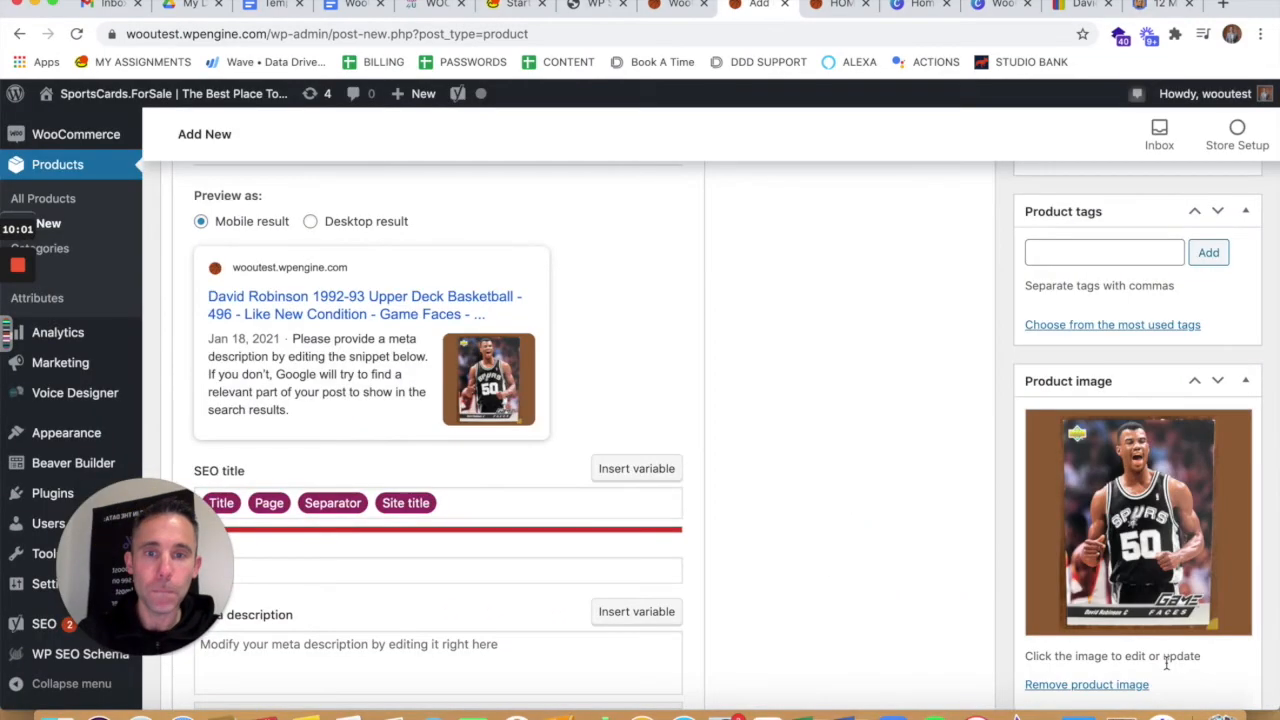
- Upload the card's Back.png from the Downloads folder and add it to the product gallery
{"action": "scroll", "coordinate": [1120, 625], "scroll_direction": "down", "scroll_amount": 4}
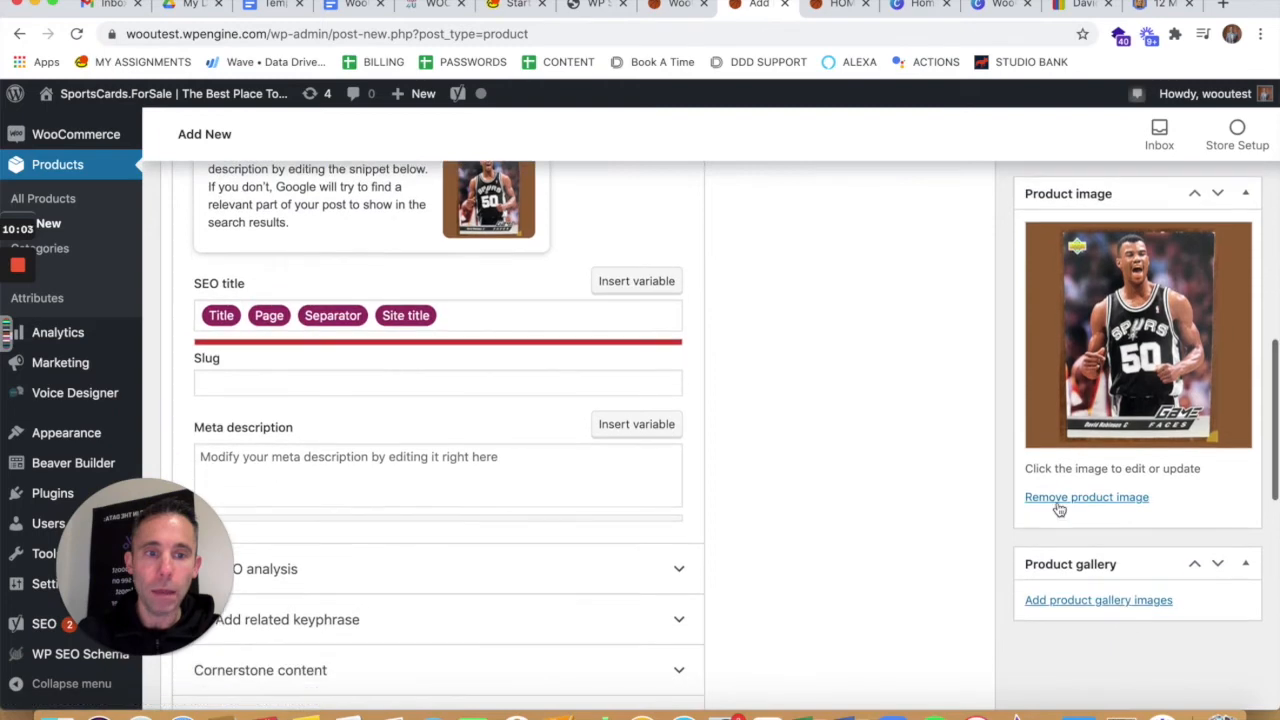
{"action": "scroll", "coordinate": [1086, 563], "scroll_direction": "down", "scroll_amount": 2}
{"action": "left_click", "coordinate": [1086, 531]}
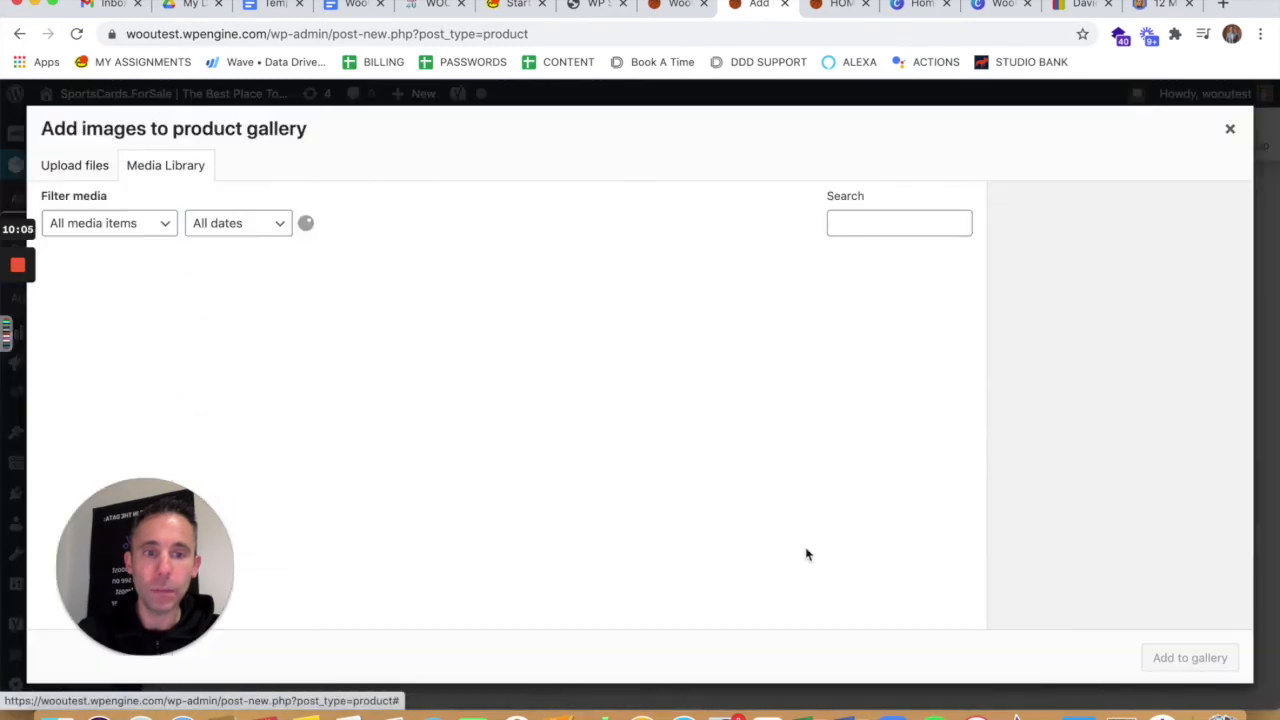
{"action": "left_click", "coordinate": [57, 714]}
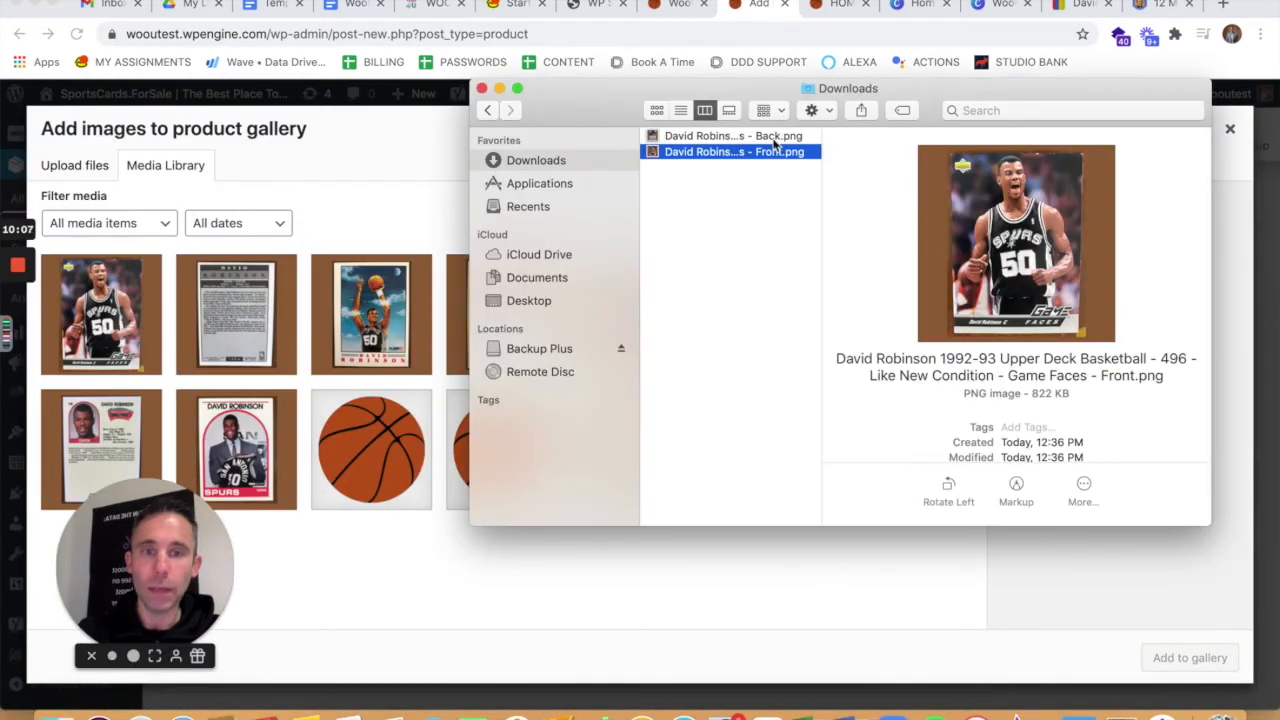
{"action": "left_click_drag", "start_coordinate": [766, 138], "coordinate": [424, 318]}
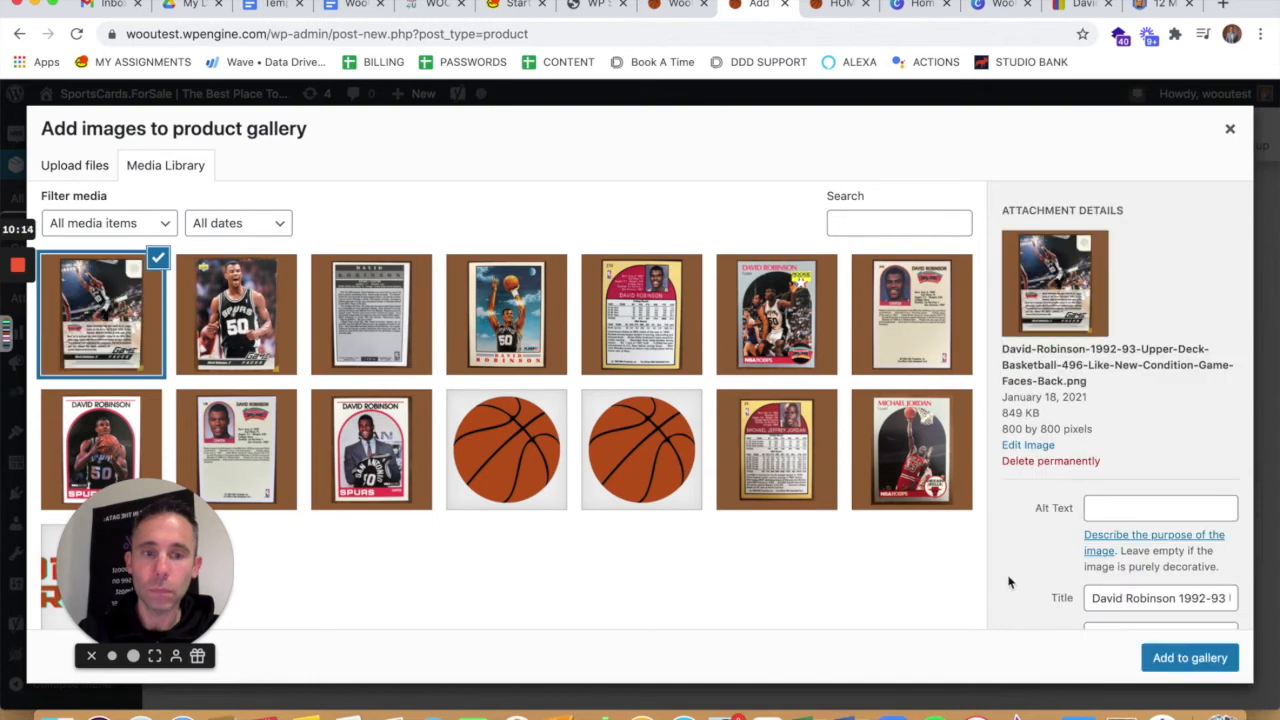
{"action": "left_click", "coordinate": [1186, 656]}
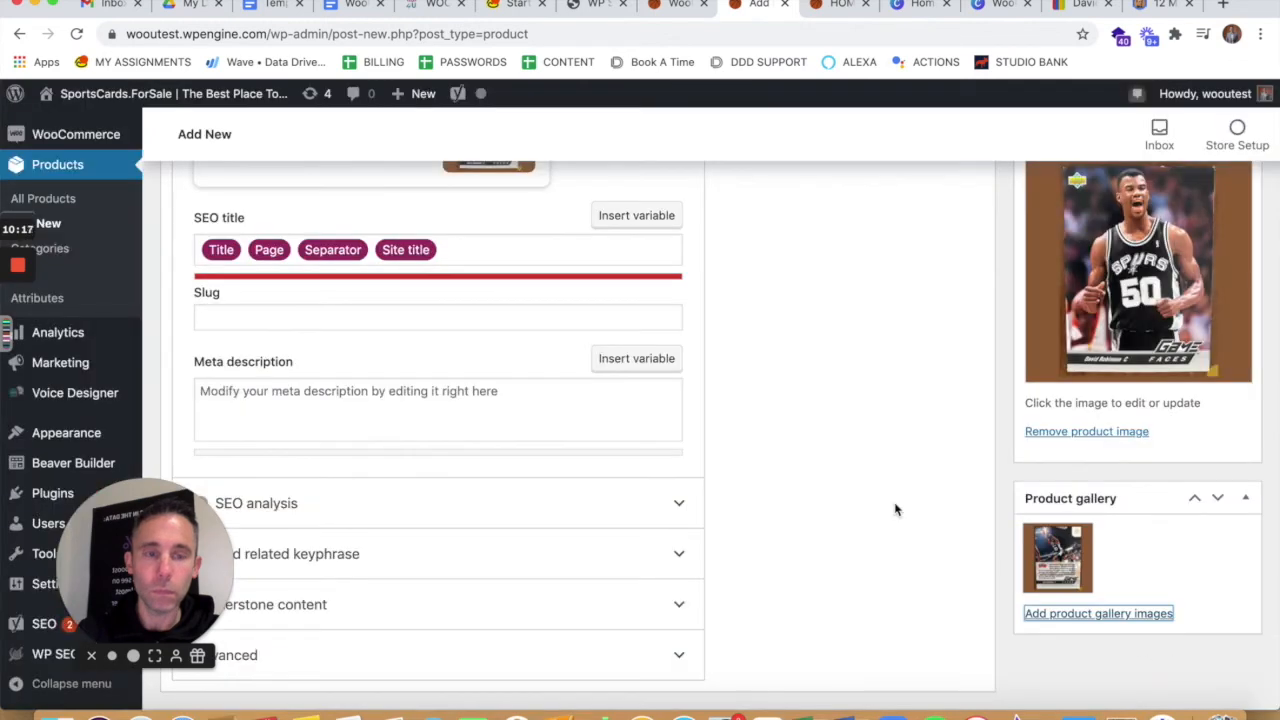
- Publish the David Robinson 1992-93 Upper Deck product
{"action": "left_click_drag", "start_coordinate": [166, 514], "coordinate": [853, 559]}
{"action": "scroll", "coordinate": [1103, 487], "scroll_direction": "up", "scroll_amount": 10}
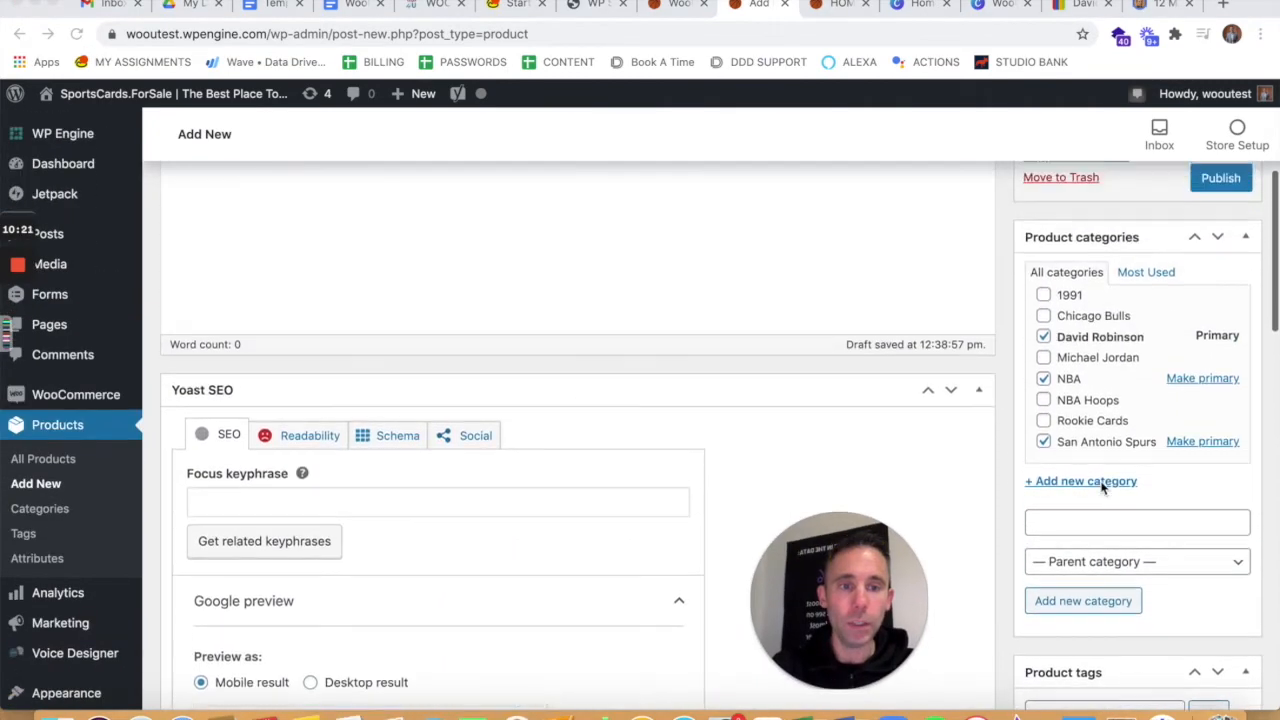
{"action": "scroll", "coordinate": [1103, 487], "scroll_direction": "up", "scroll_amount": 8}
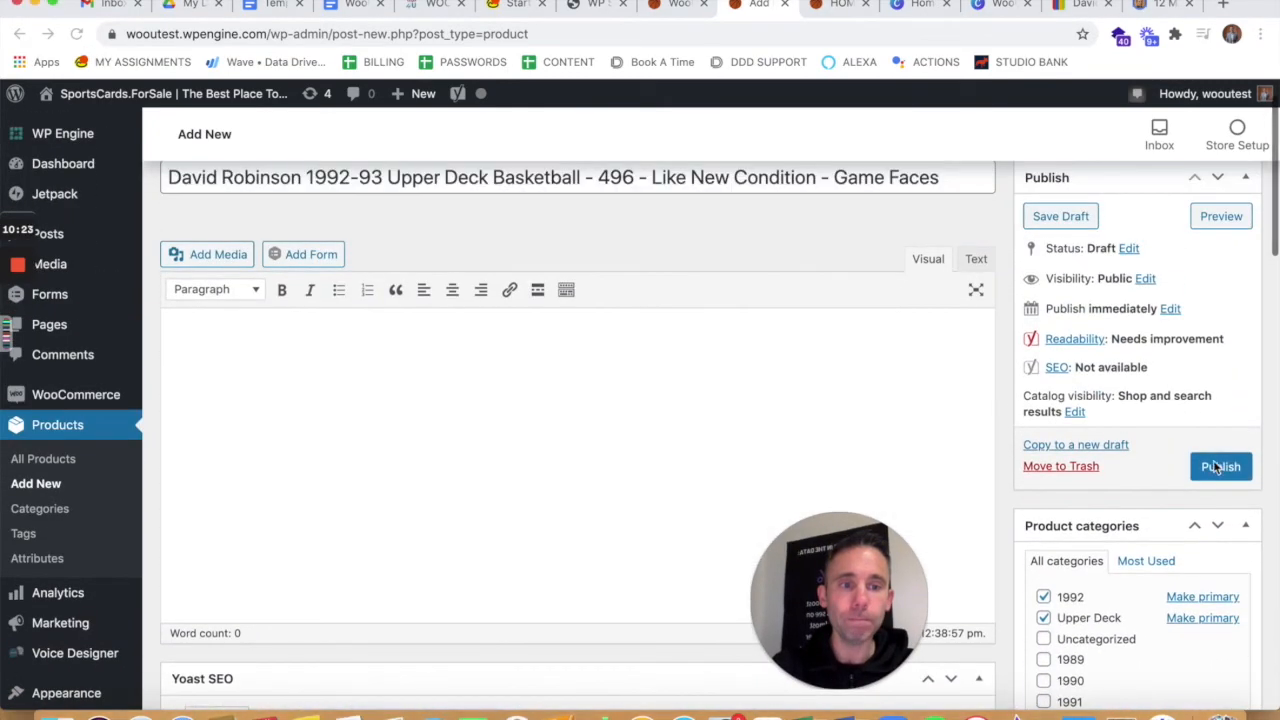
{"action": "left_click", "coordinate": [1217, 467]}
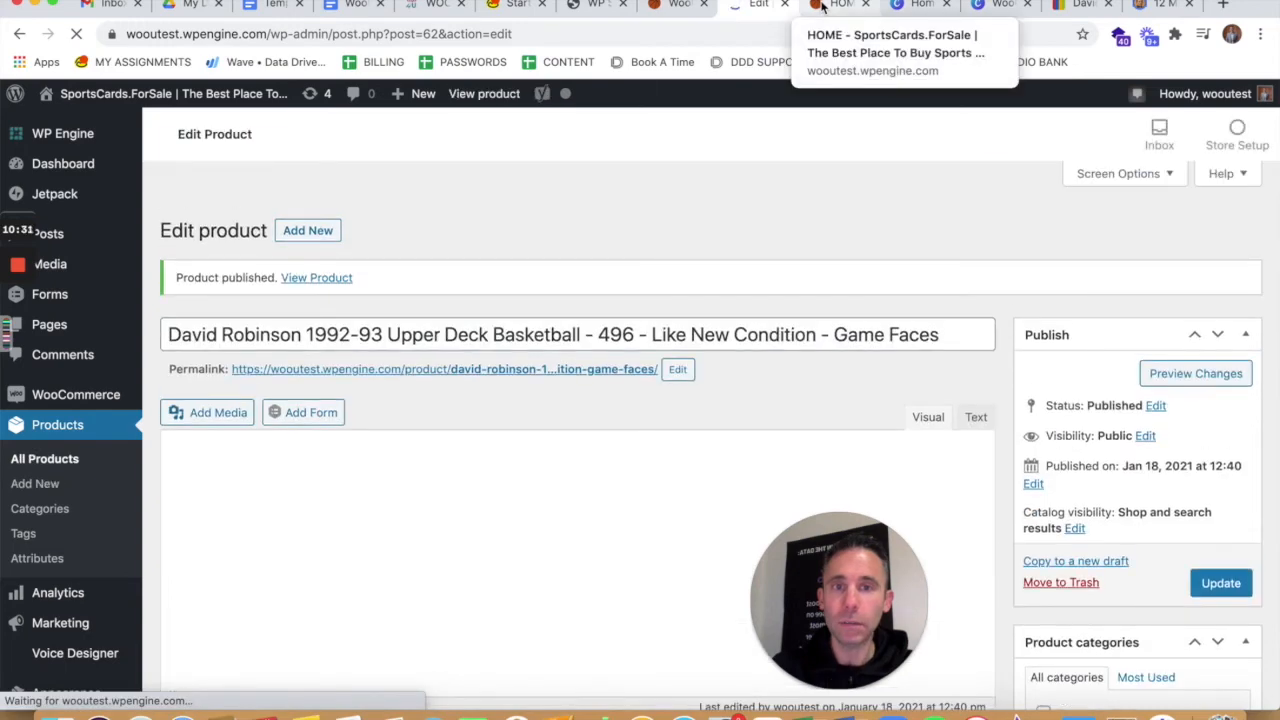
- Refresh the storefront home page and view the product page of the David Robinson 1992-93 Upper Deck card
{"action": "left_click", "coordinate": [822, 7]}
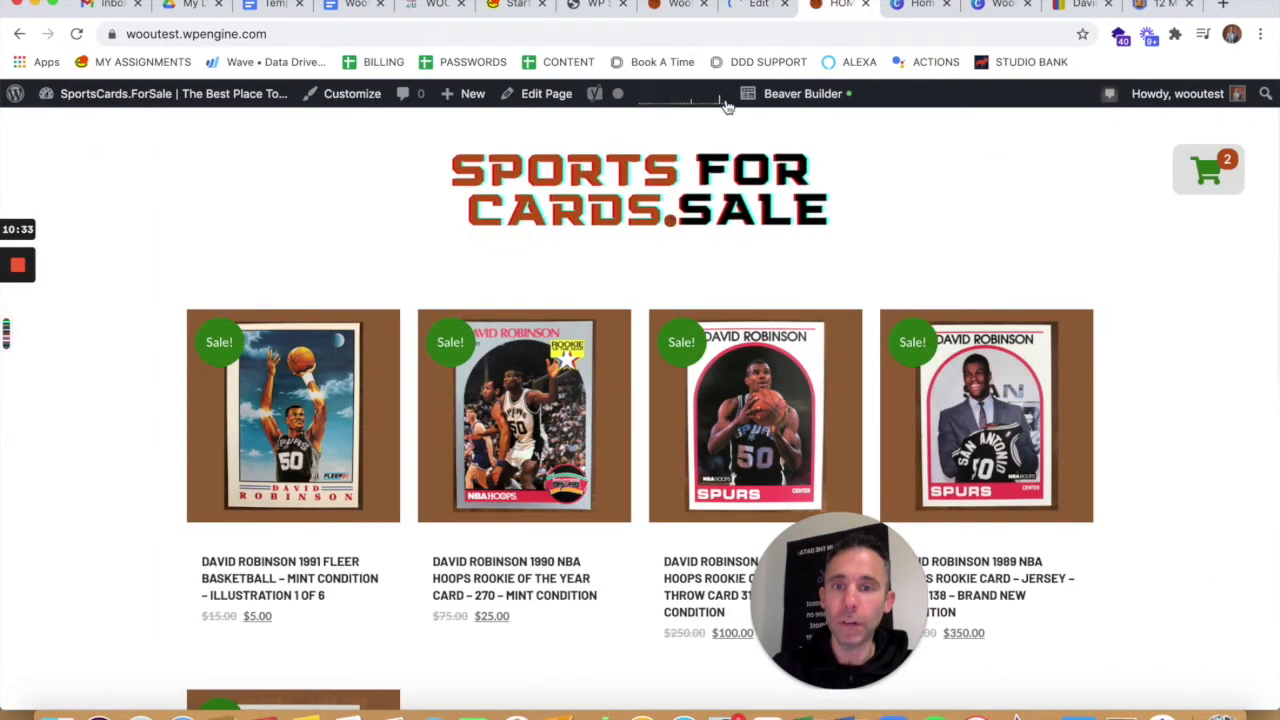
{"action": "left_click", "coordinate": [808, 596]}
{"action": "left_click_drag", "start_coordinate": [808, 596], "coordinate": [1148, 603]}
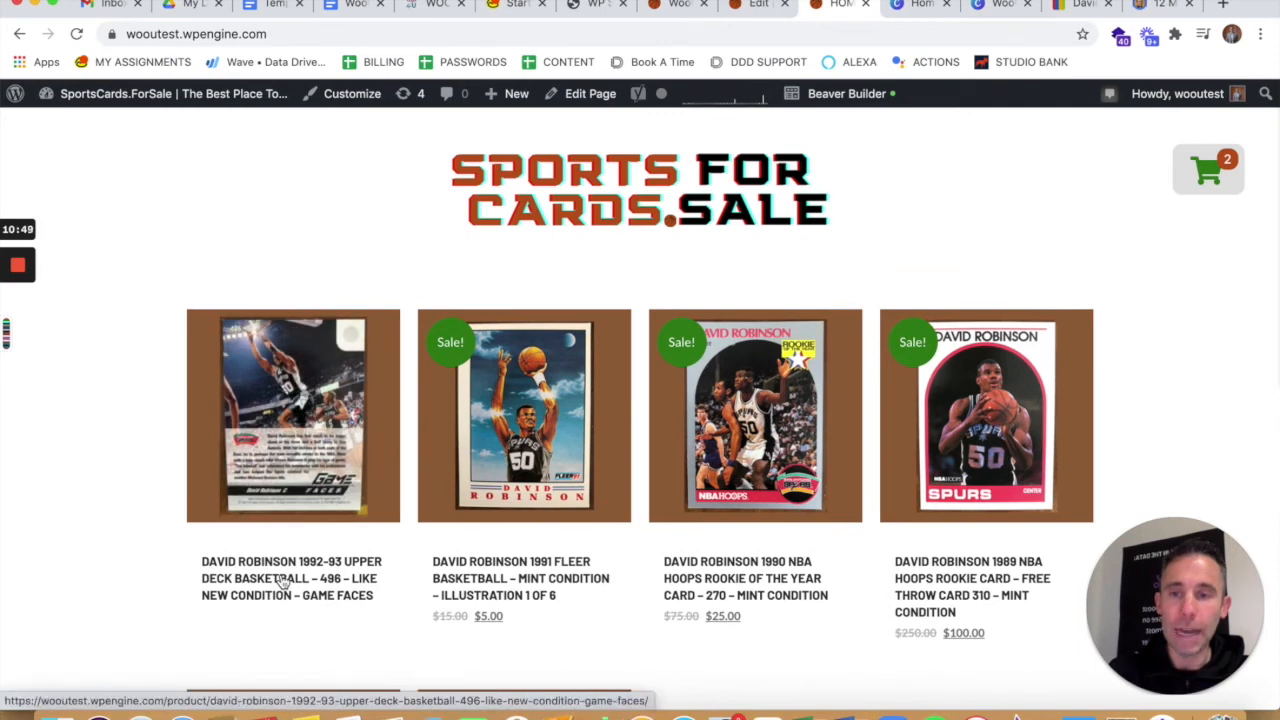
{"action": "left_click", "coordinate": [283, 580]}
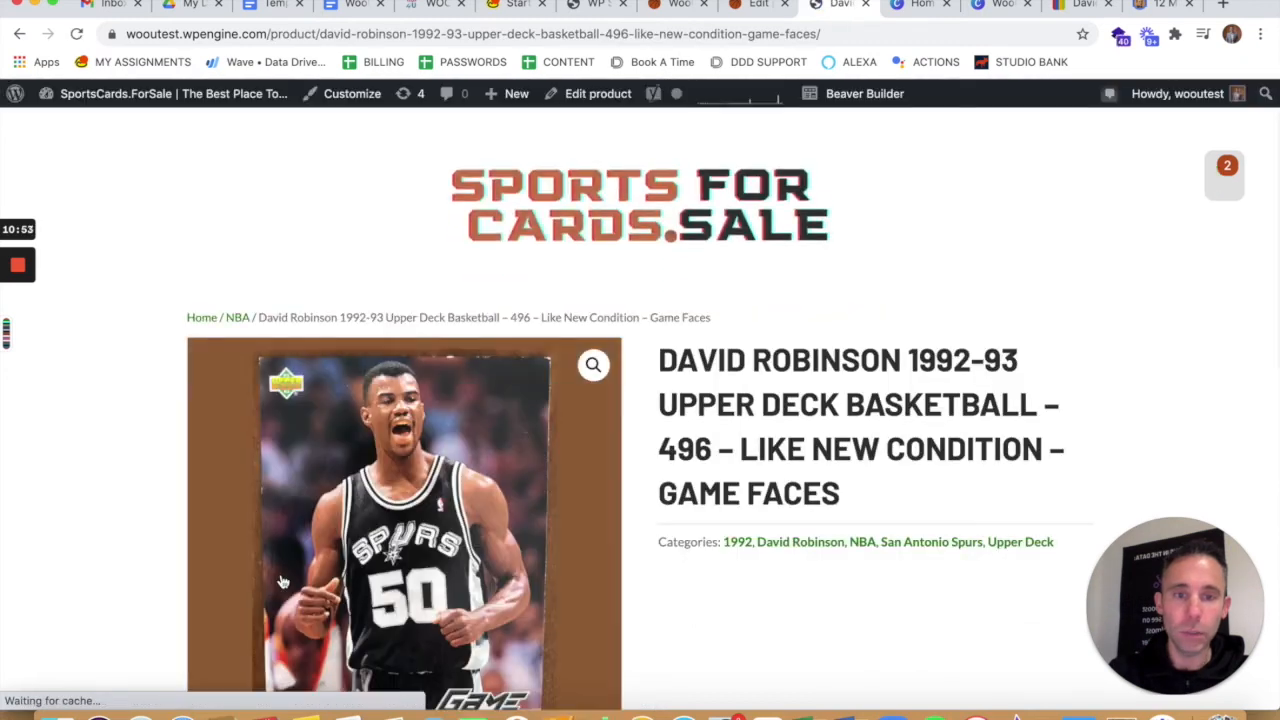
{"action": "scroll", "coordinate": [795, 625], "scroll_direction": "down", "scroll_amount": 3}
{"action": "scroll", "coordinate": [794, 623], "scroll_direction": "up", "scroll_amount": 1}
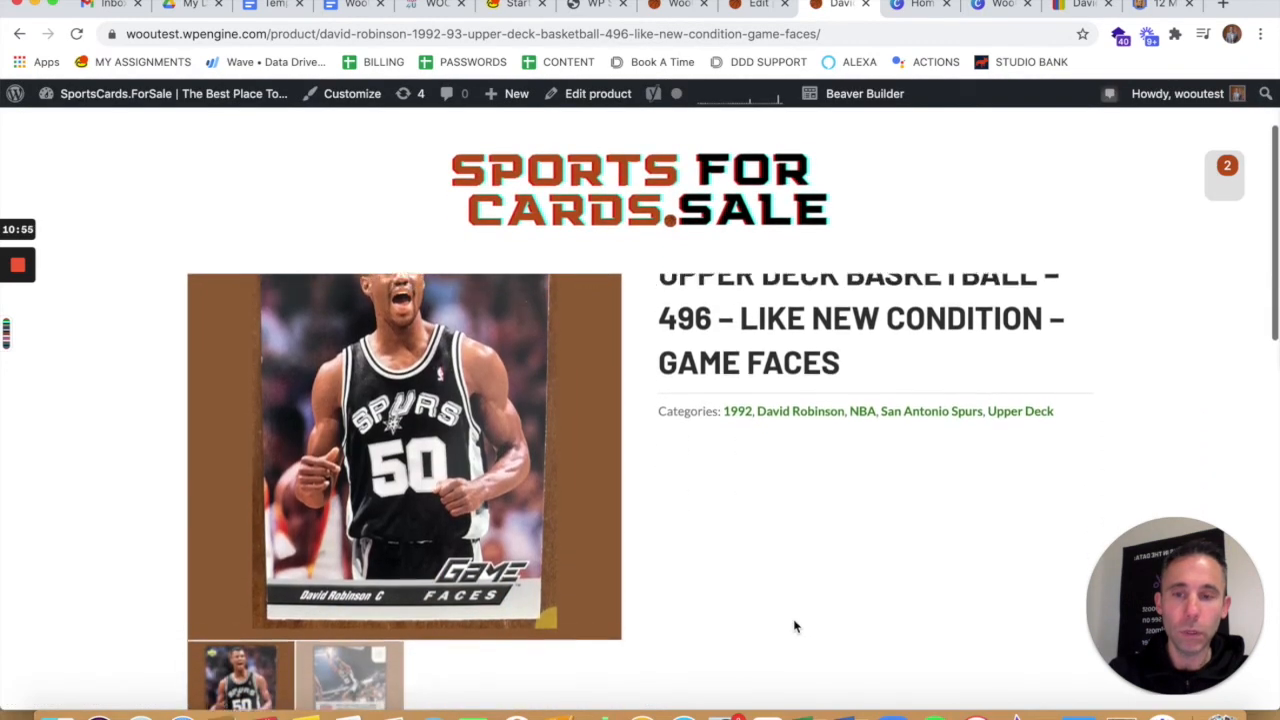
- View the product page's source code and search it for "david robinson"
{"action": "right_click", "coordinate": [734, 546]}
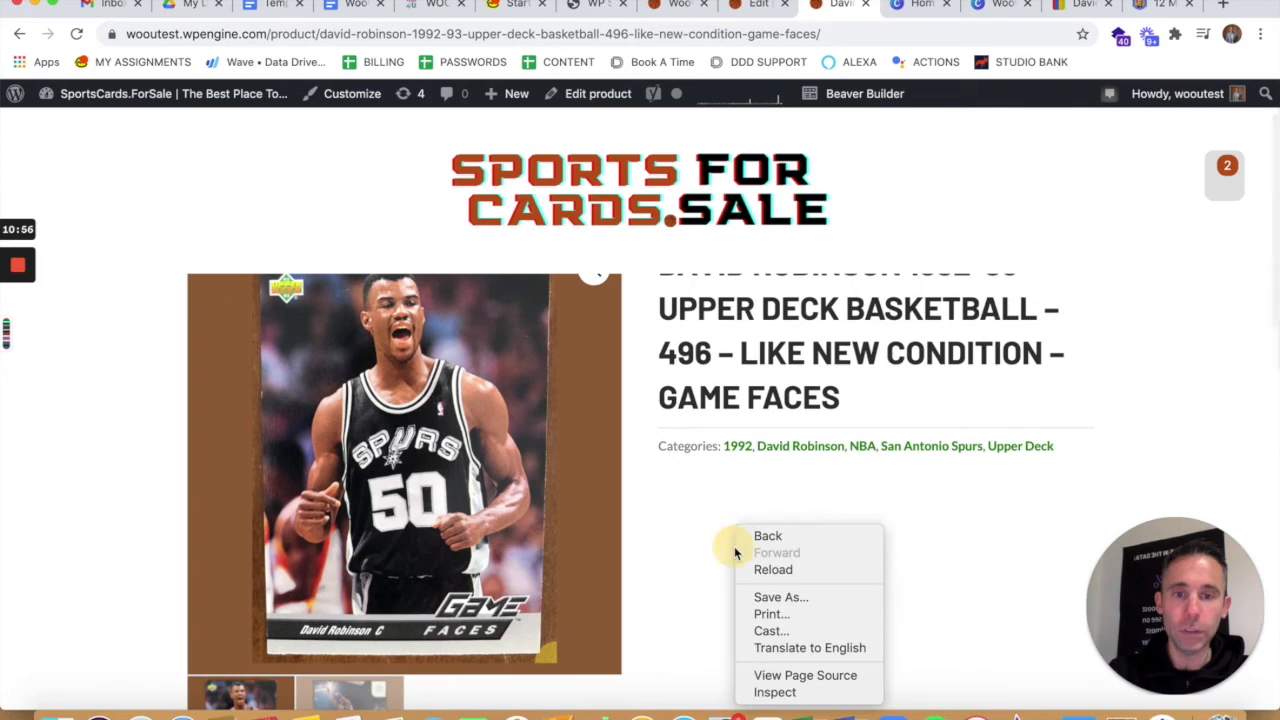
{"action": "left_click", "coordinate": [806, 675]}
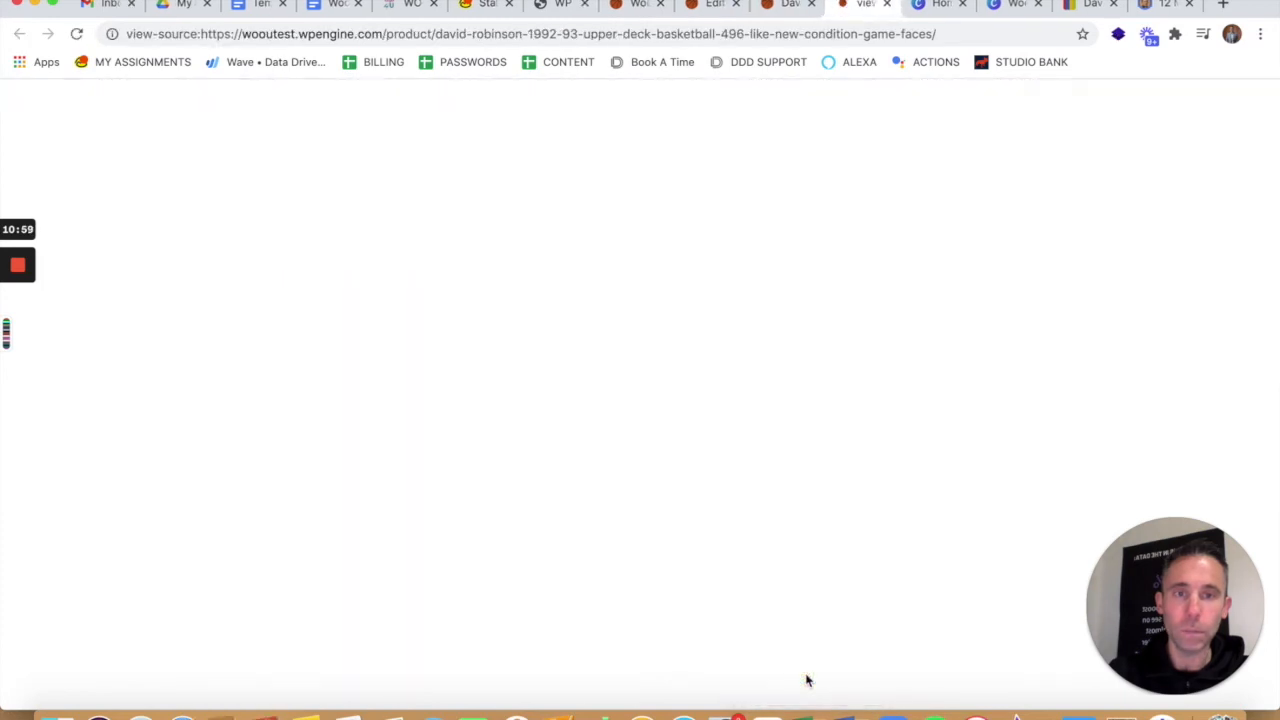
{"action": "key", "text": "super+f"}
{"action": "type", "text": "da"}
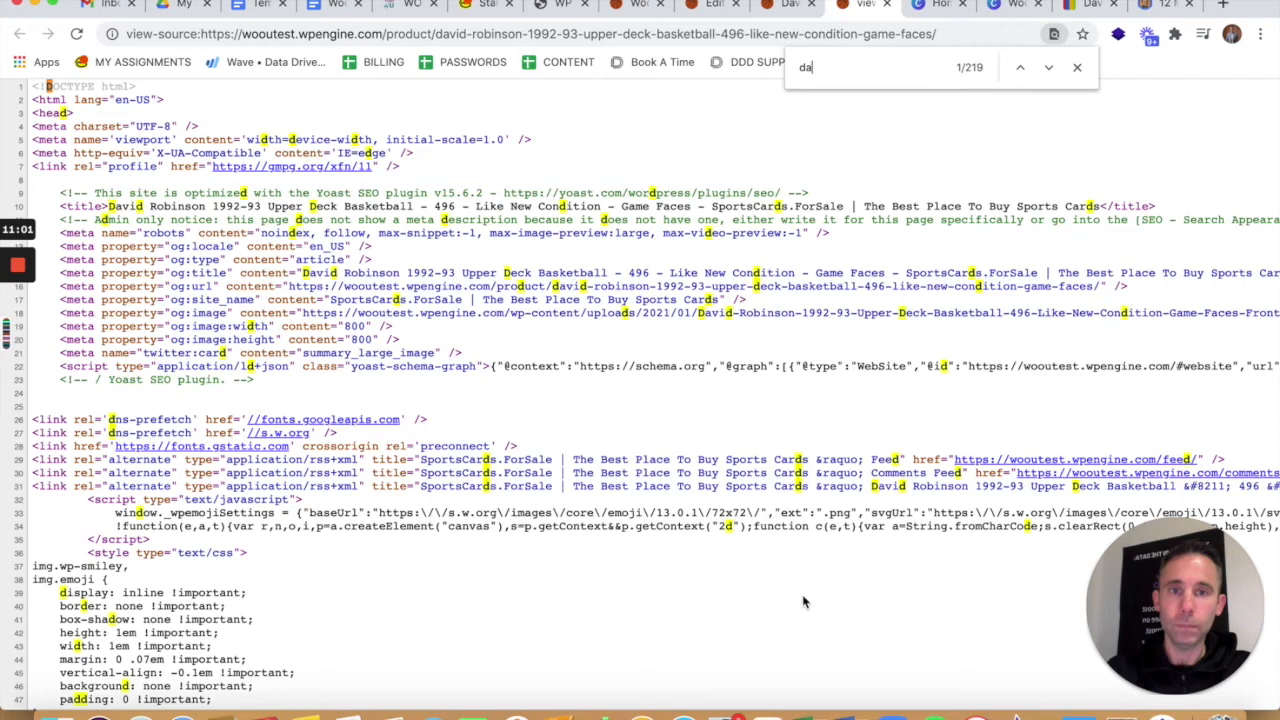
{"action": "type", "text": "vid robinson"}
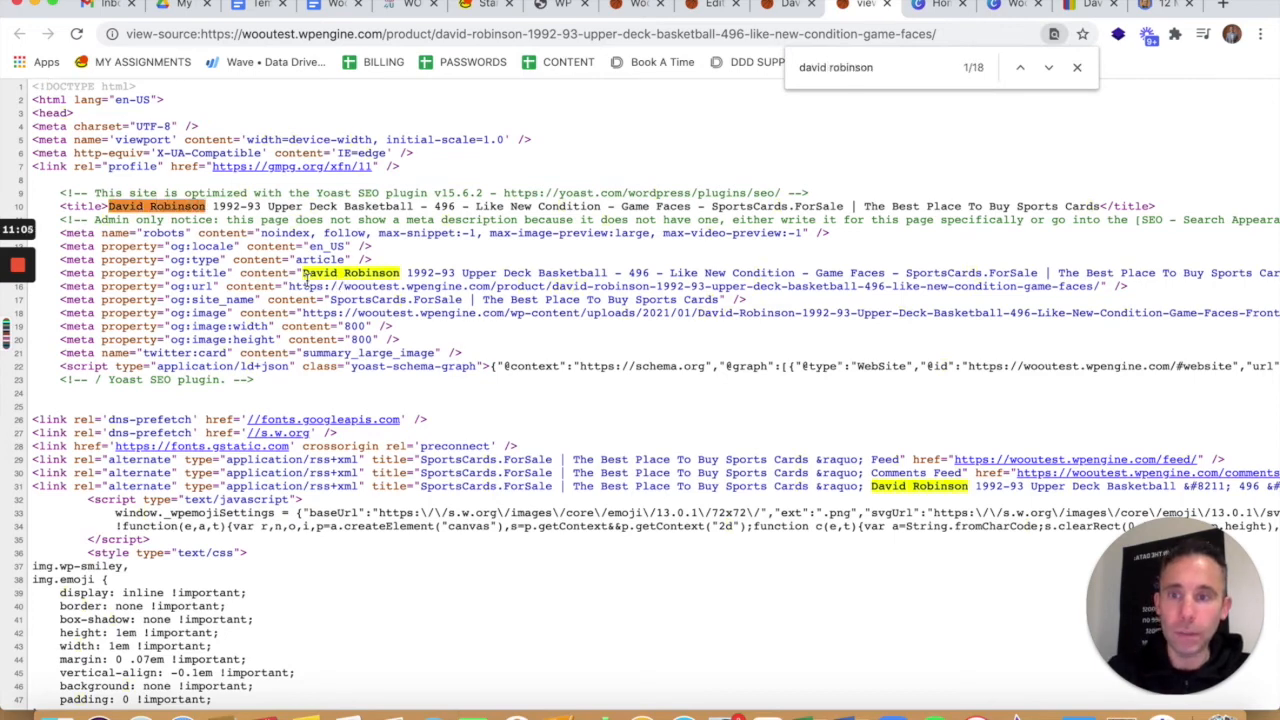
- Examine the page title, the og:title and the product slug in the og:url within the source code
{"action": "left_click_drag", "start_coordinate": [108, 208], "coordinate": [1098, 205]}
{"action": "left_click", "coordinate": [347, 282]}
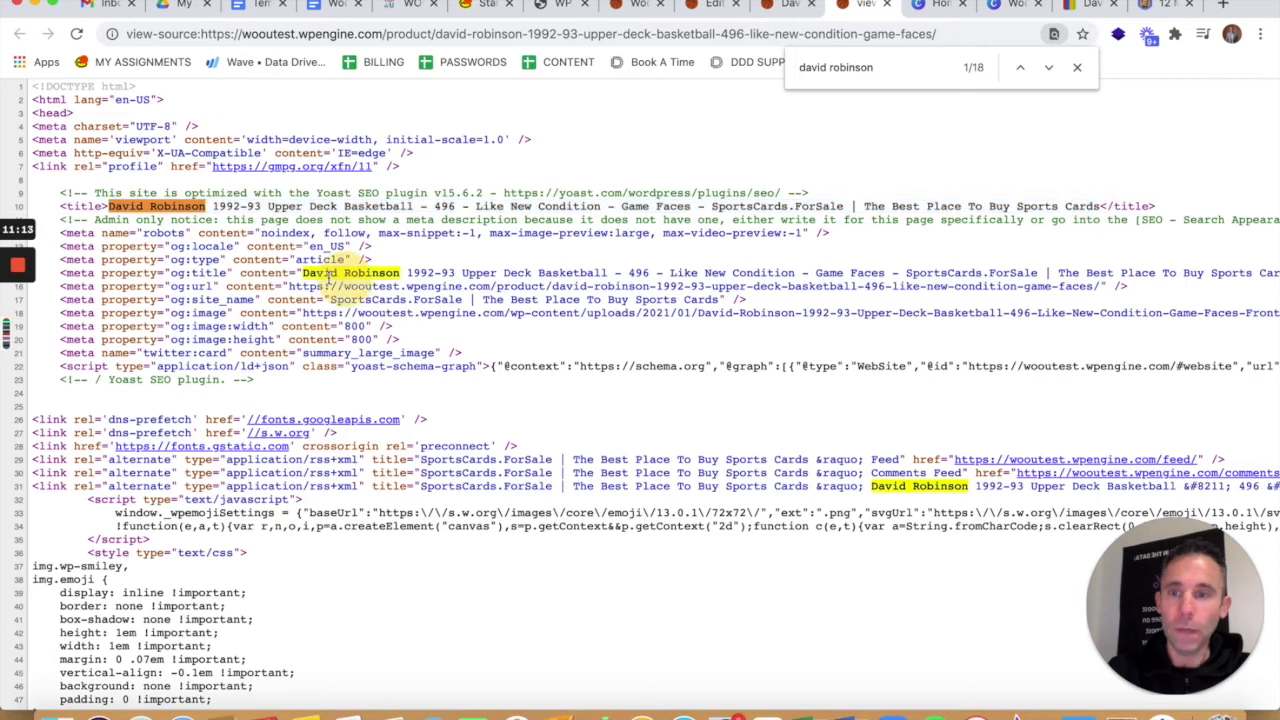
{"action": "left_click_drag", "start_coordinate": [302, 272], "coordinate": [884, 272]}
{"action": "left_click", "coordinate": [352, 290]}
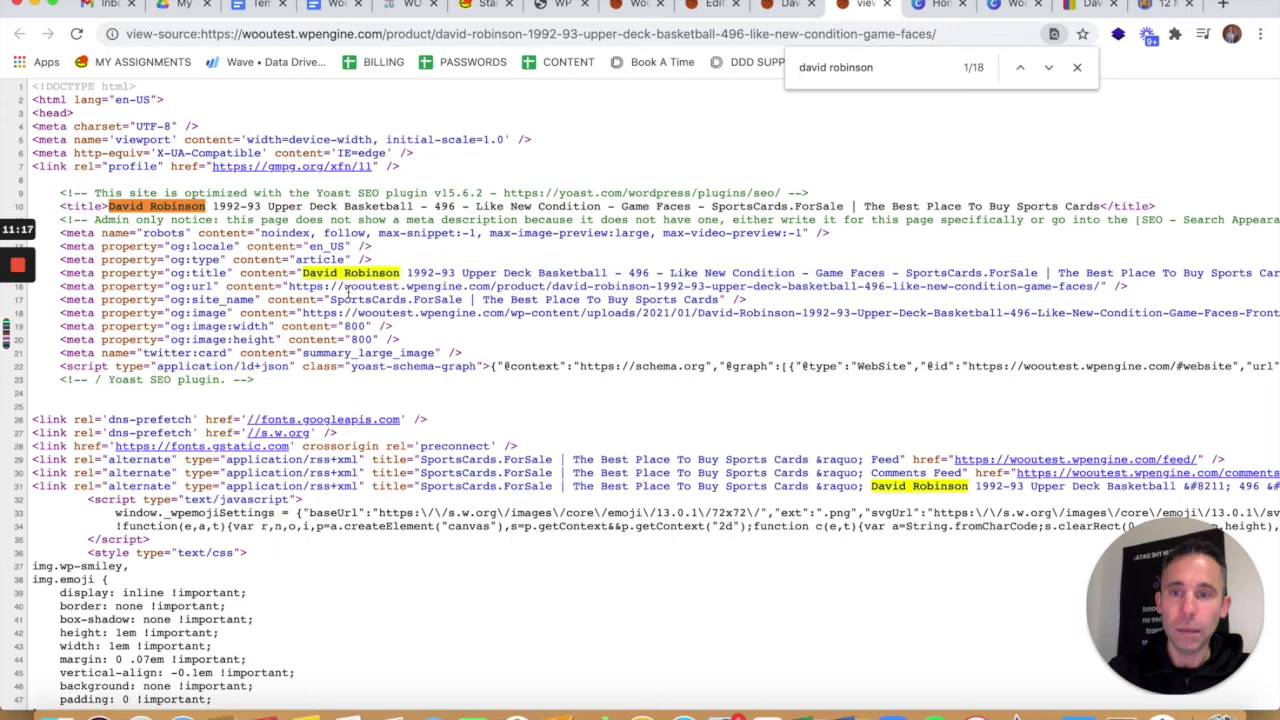
{"action": "left_click_drag", "start_coordinate": [552, 286], "coordinate": [1096, 287]}
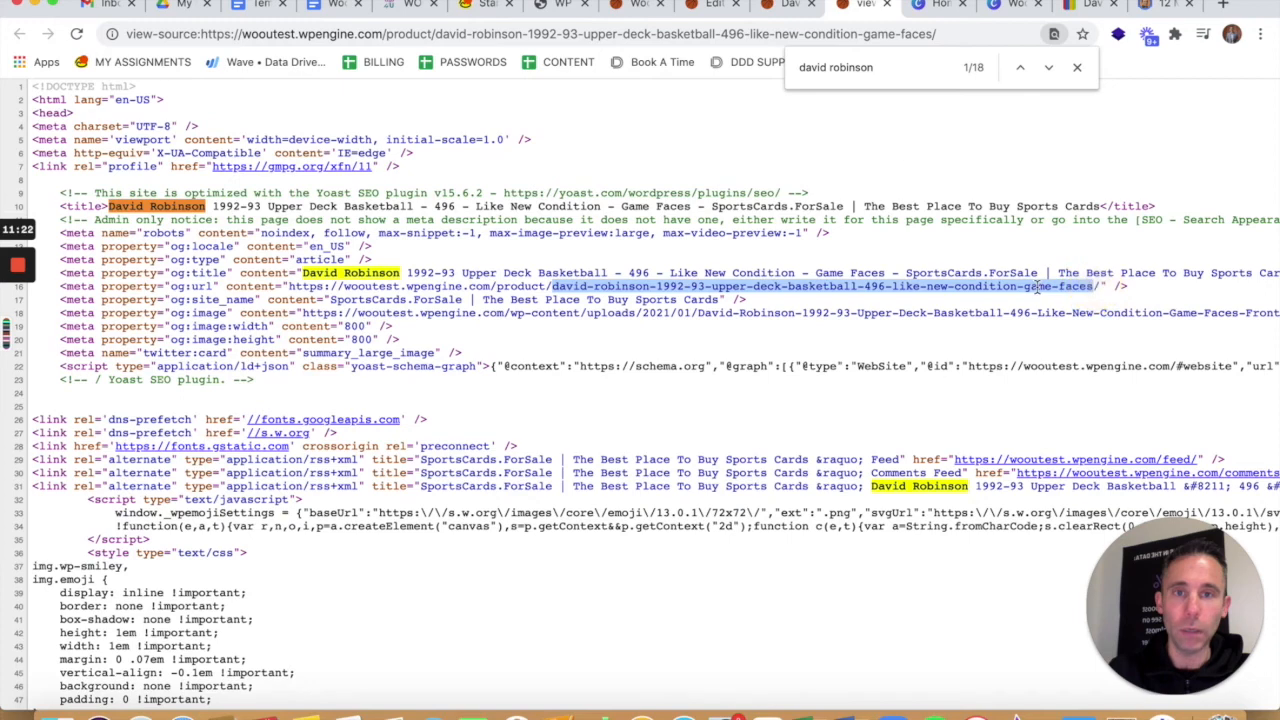
- Look at the product's permalink slug in its edit field and leave it without editing
{"action": "left_click", "coordinate": [700, 6]}
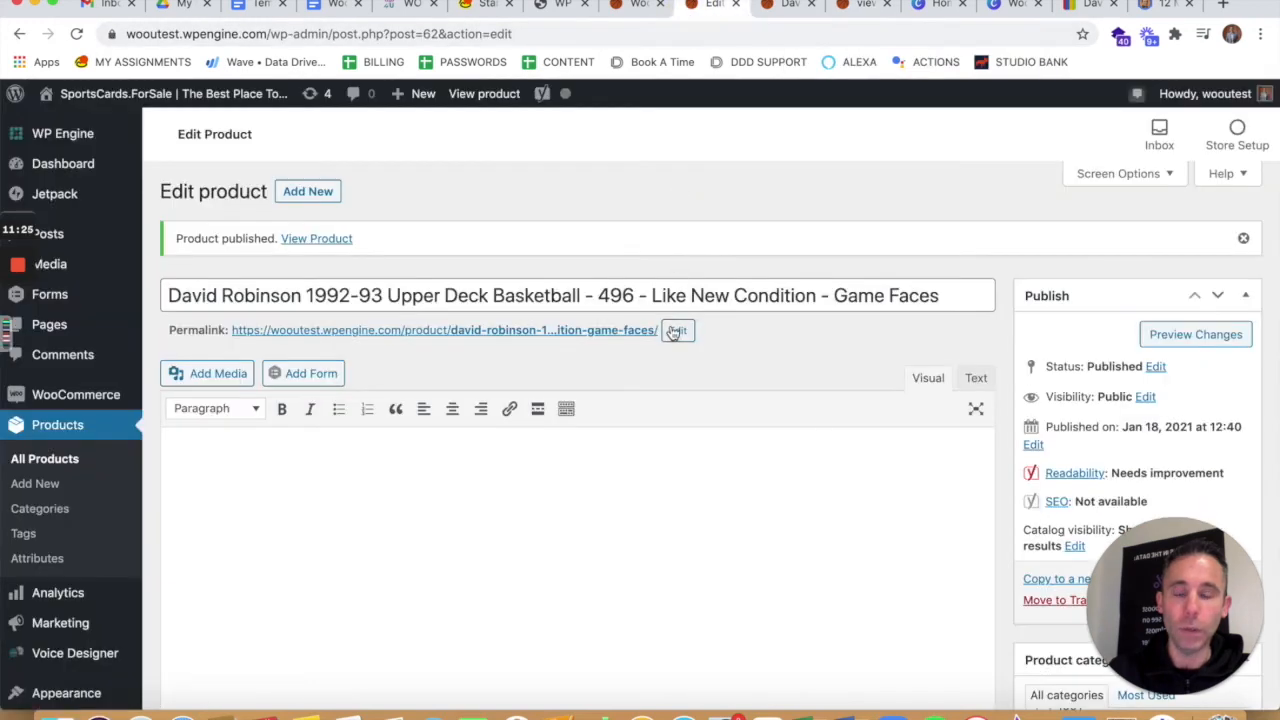
{"action": "left_click", "coordinate": [674, 331]}
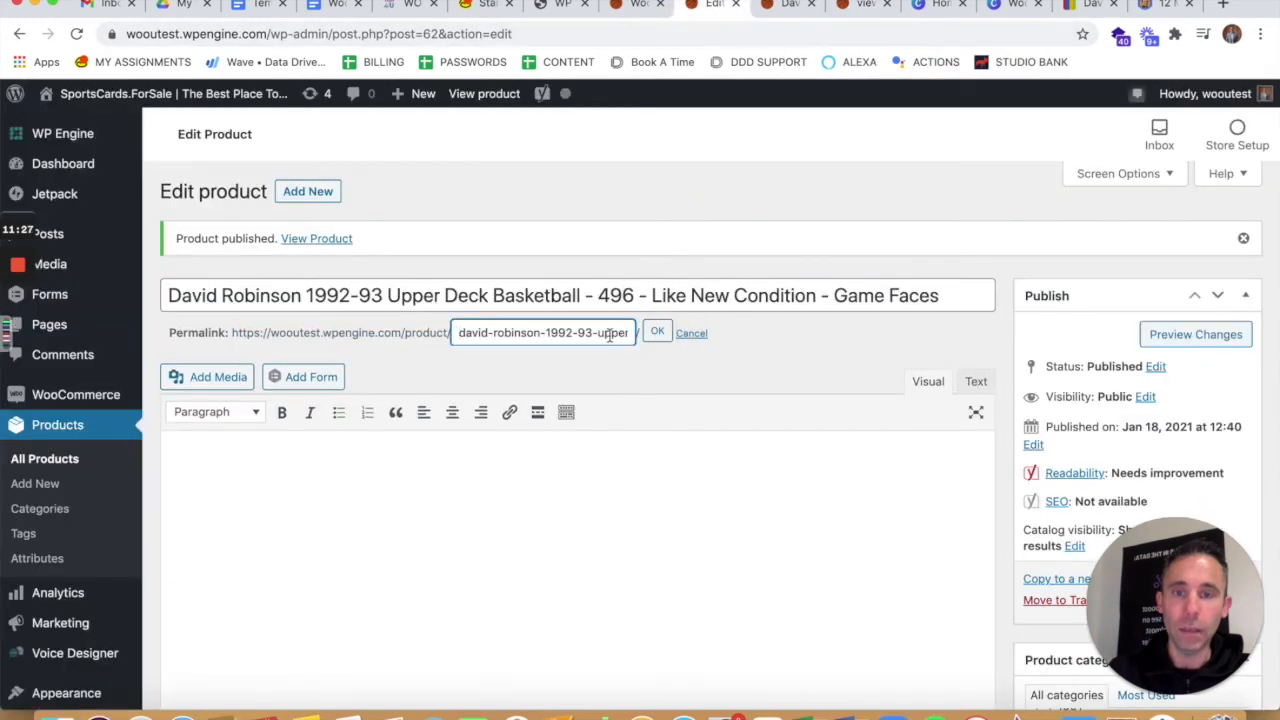
{"action": "left_click", "coordinate": [692, 334]}
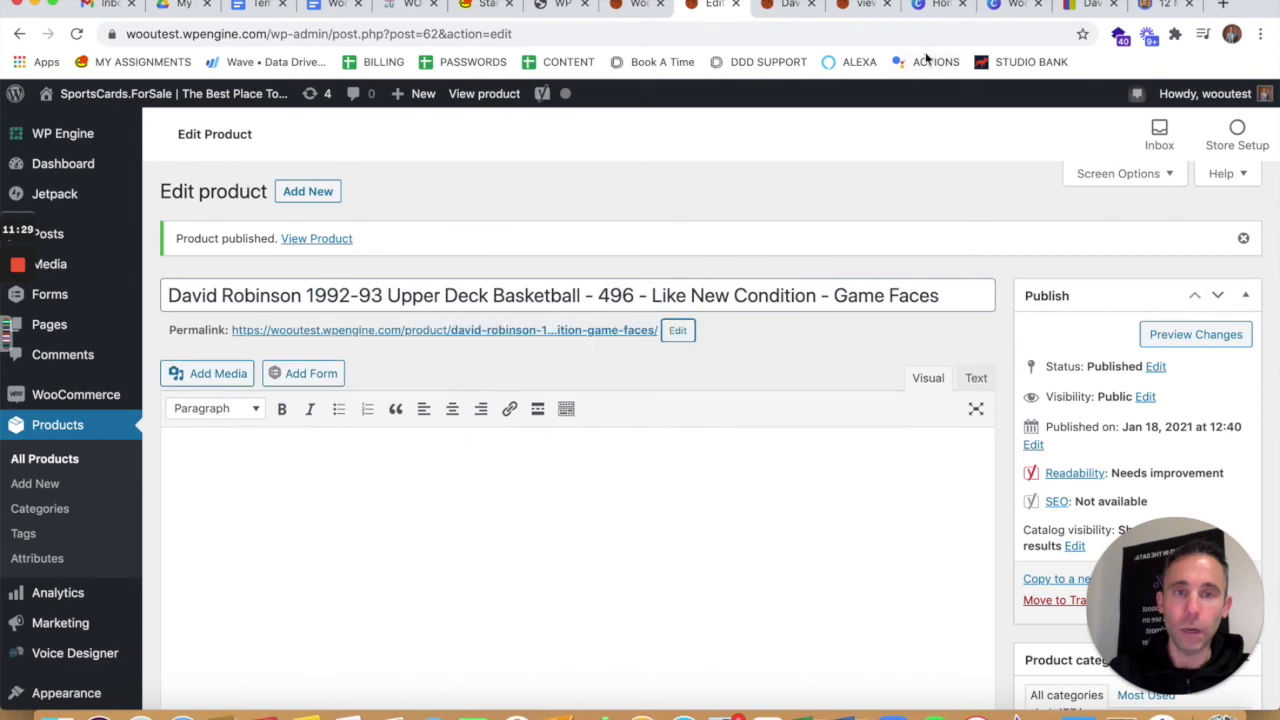
- Return to the page source and examine the image file name in the og:image URL
{"action": "left_click", "coordinate": [862, 8]}
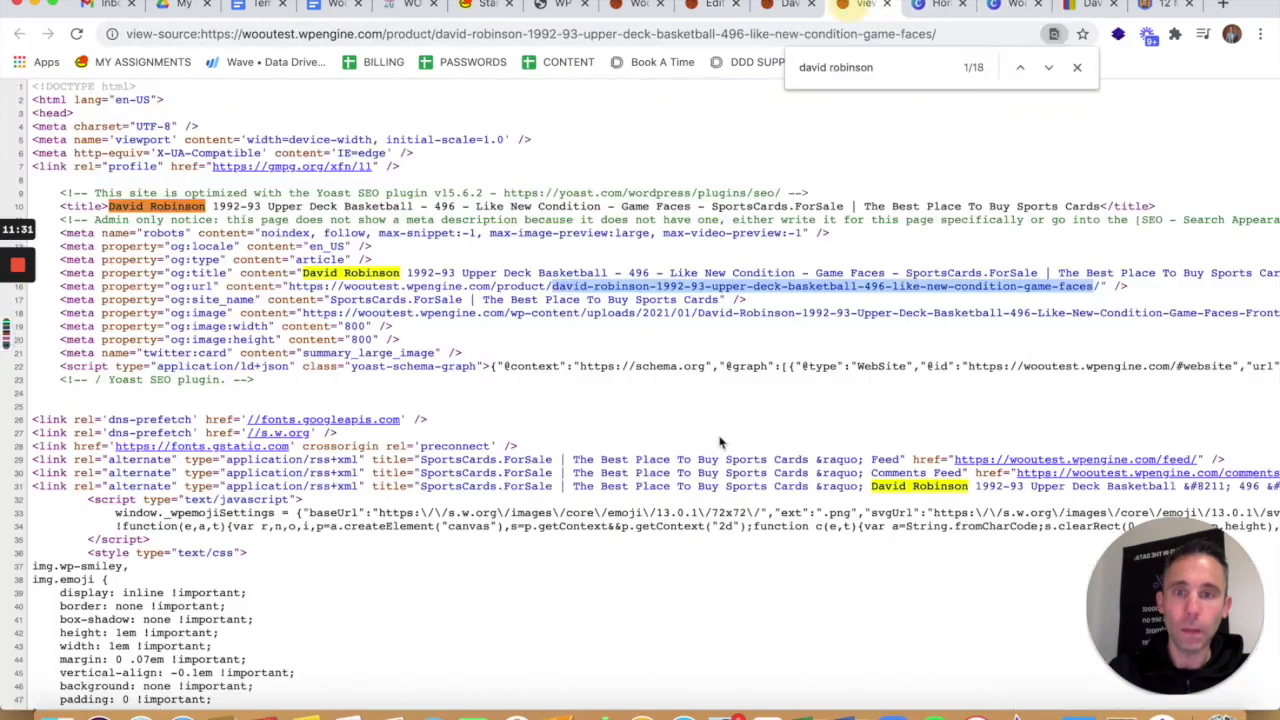
{"action": "scroll", "coordinate": [716, 441], "scroll_direction": "down", "scroll_amount": 1}
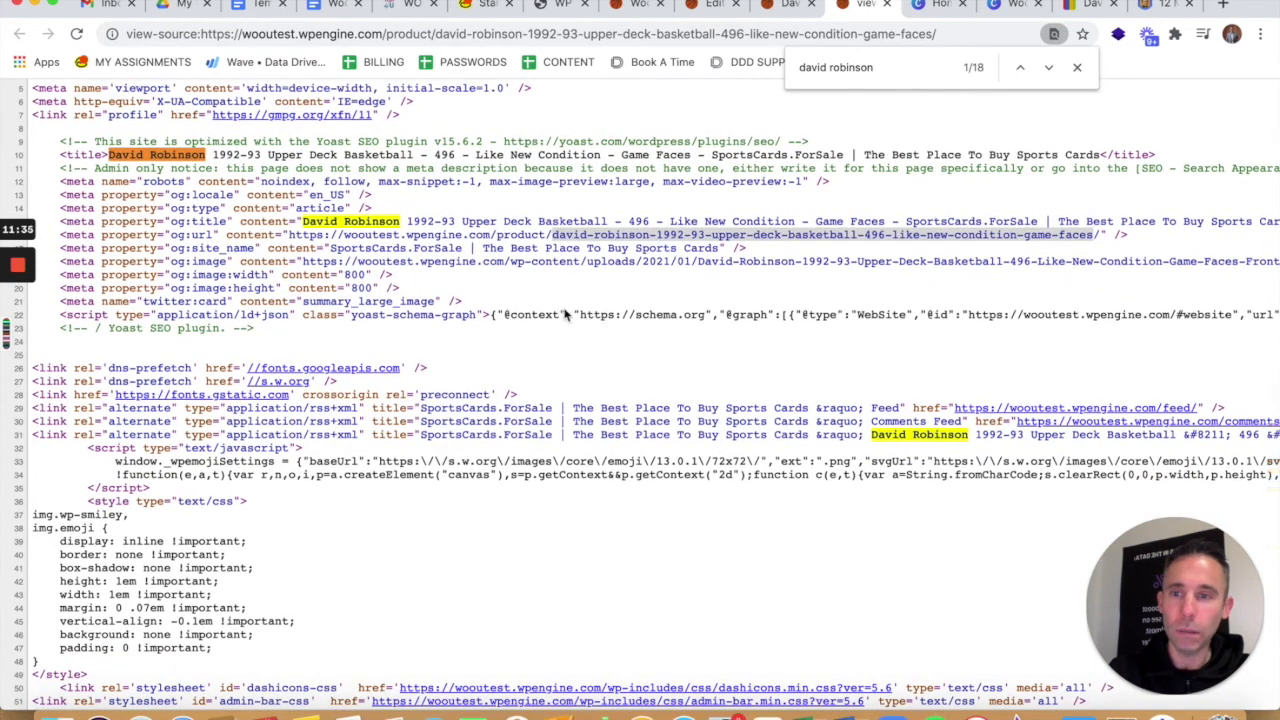
{"action": "left_click", "coordinate": [533, 267]}
{"action": "left_click_drag", "start_coordinate": [696, 263], "coordinate": [1230, 266]}
{"action": "left_click", "coordinate": [768, 306]}
{"action": "scroll", "coordinate": [766, 309], "scroll_direction": "up", "scroll_amount": 2}
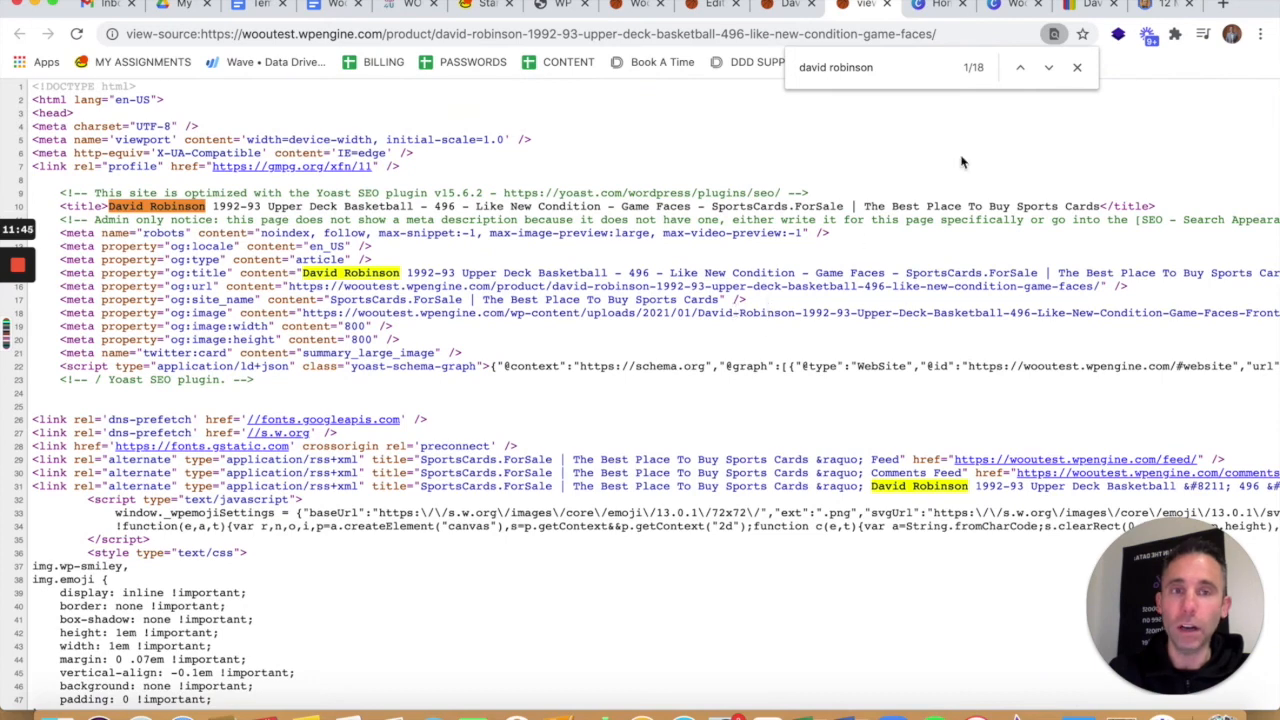
- Close the source search and the page source, and return to the card's product page
{"action": "left_click", "coordinate": [1079, 67]}
{"action": "left_click", "coordinate": [889, 7]}
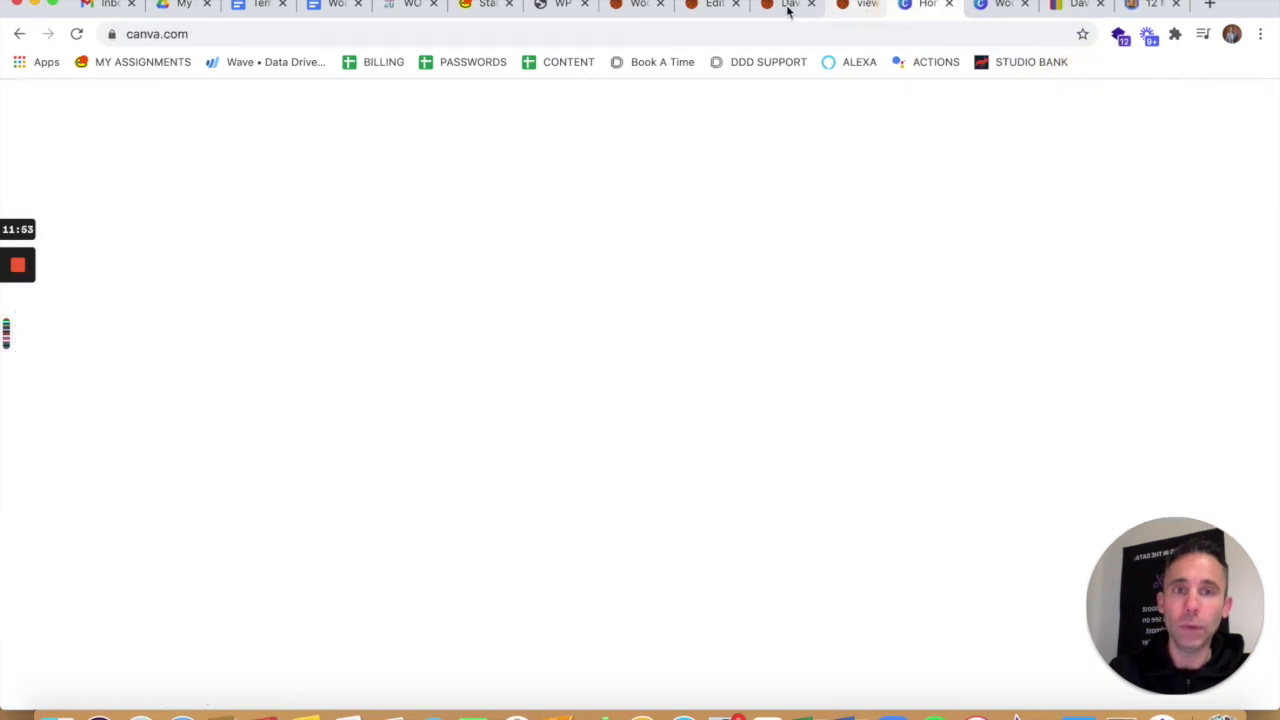
{"action": "left_click", "coordinate": [789, 9]}
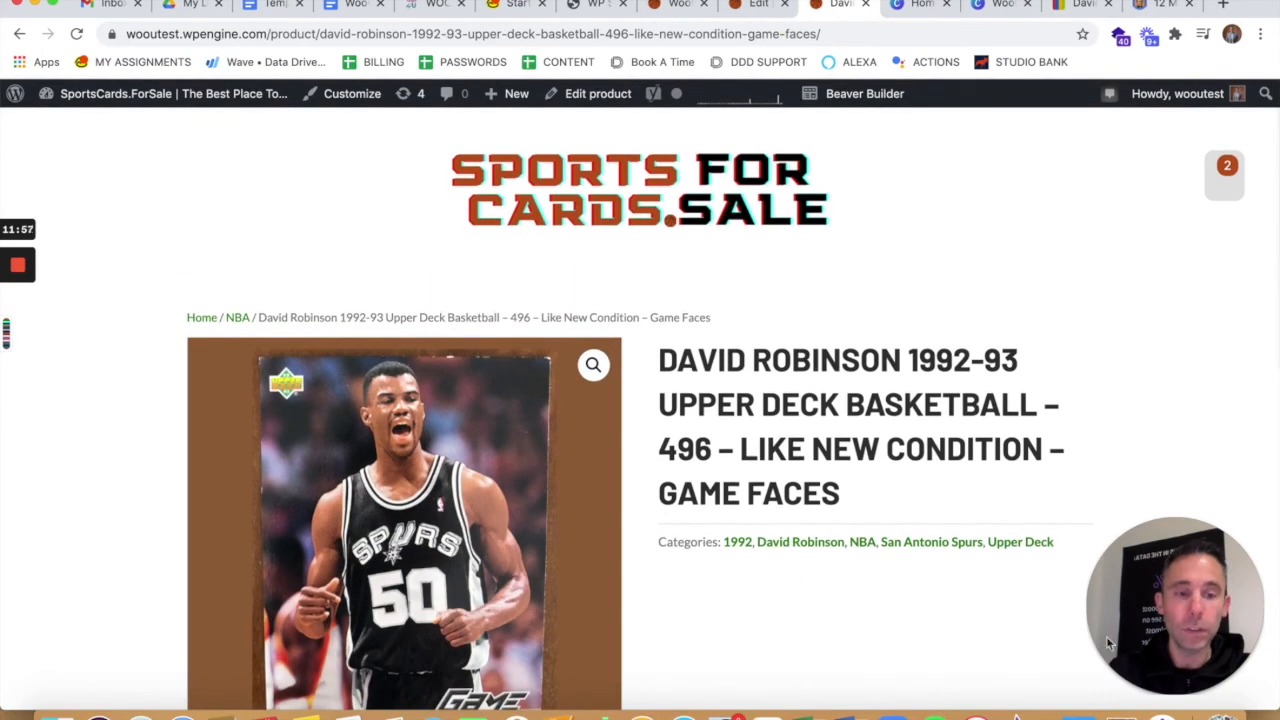
{"action": "mouse_move", "coordinate": [1166, 667]}
{"action": "left_click", "coordinate": [1190, 695]}
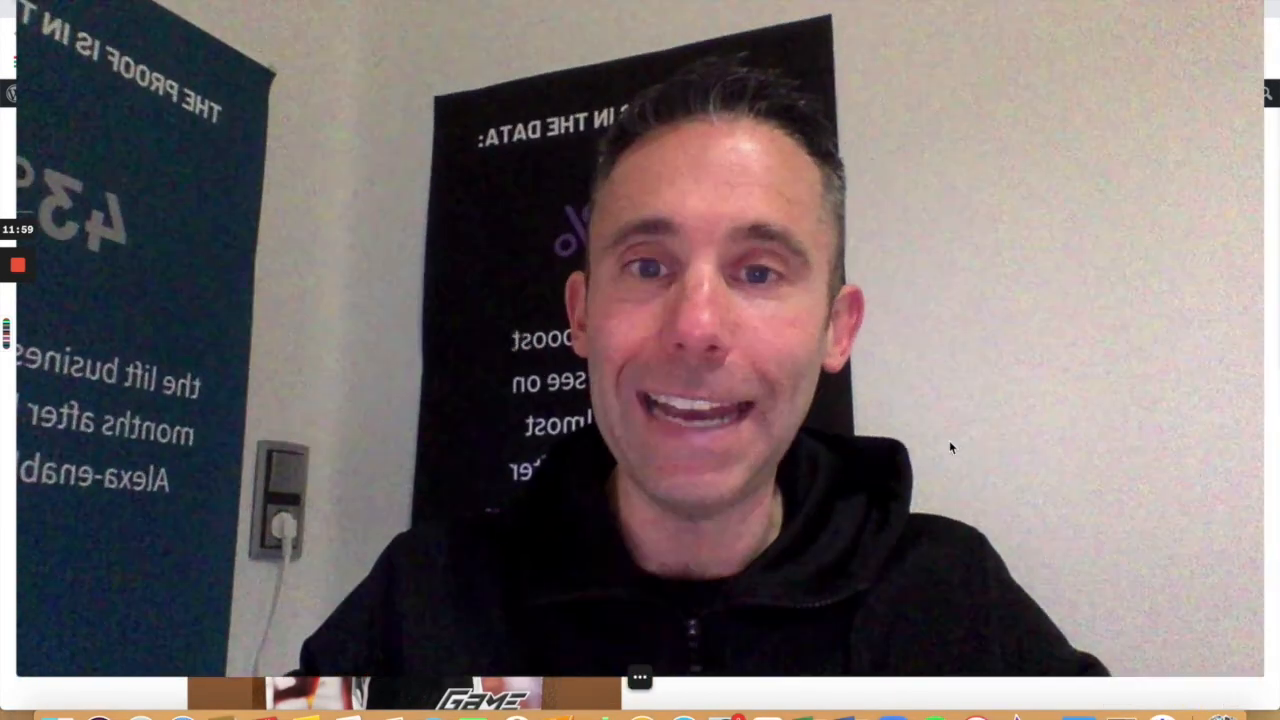